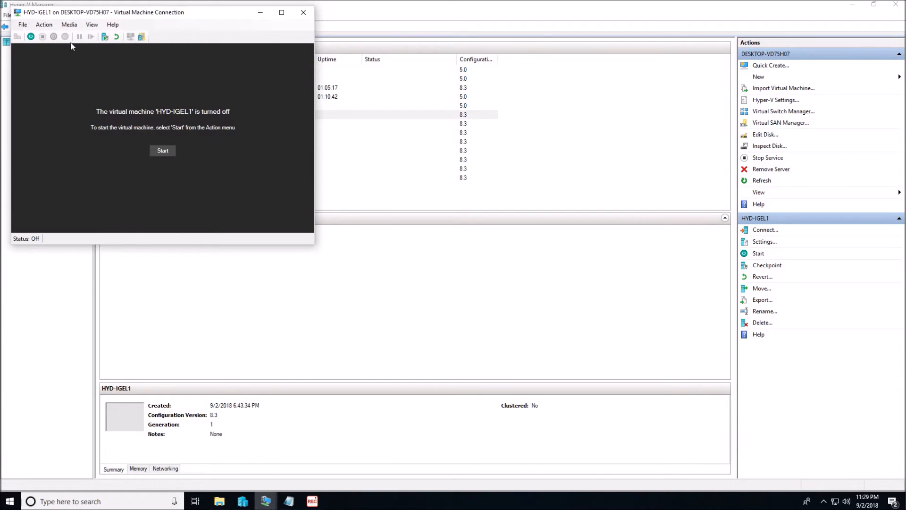
# Step: Start the HYD-IGEL1 virtual machine from its last state and open the Sessions section of IGEL Setup
pyautogui.click(30, 37)
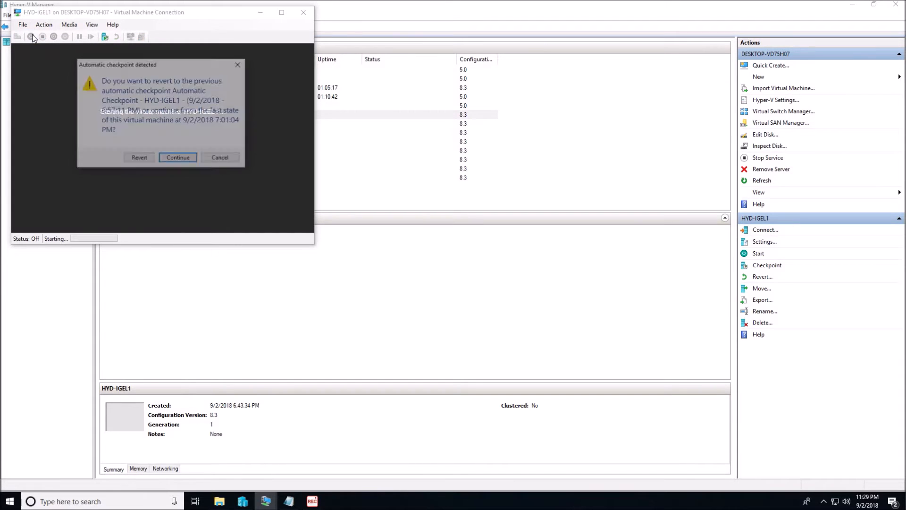
pyautogui.click(182, 162)
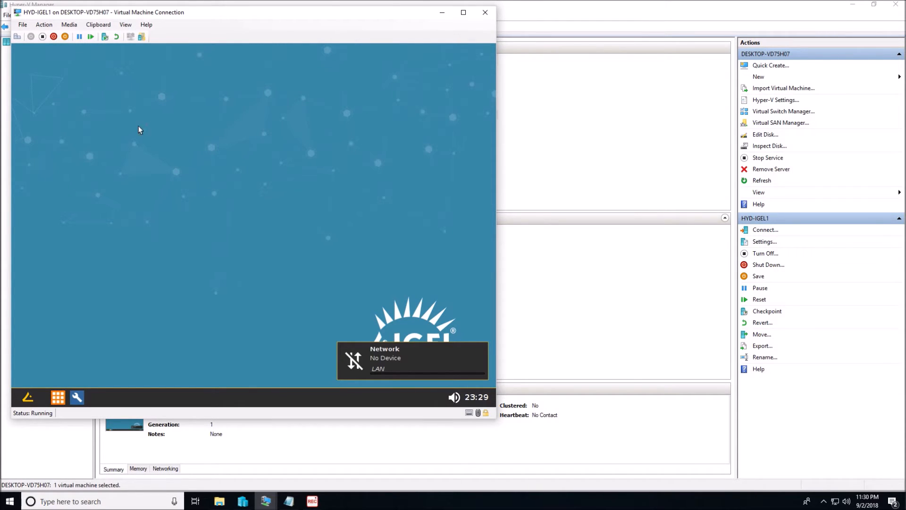
pyautogui.click(84, 400)
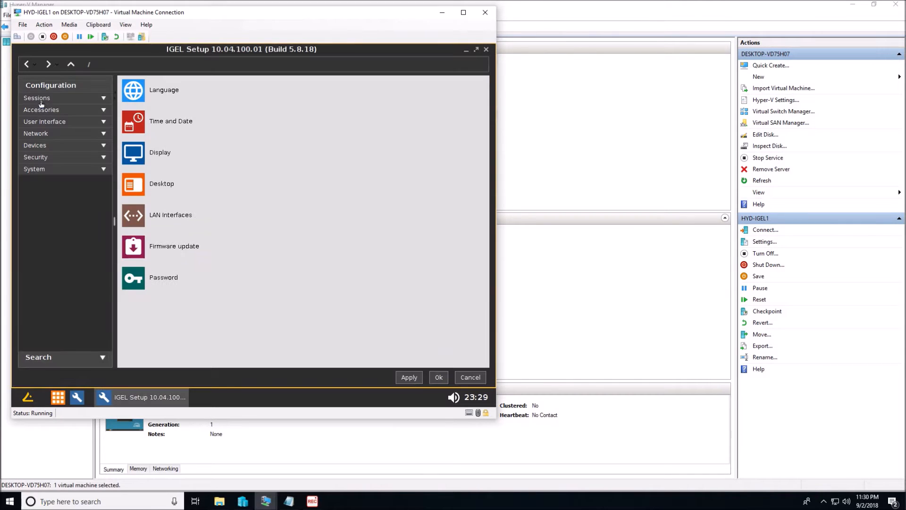
pyautogui.click(52, 98)
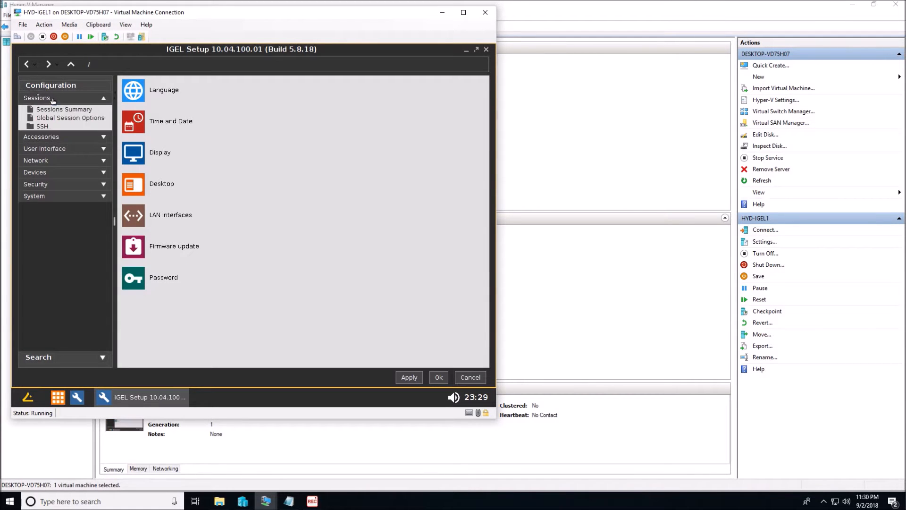
# Step: Shut down the IGEL system and close the HYD-IGEL1 connection window
pyautogui.click(36, 384)
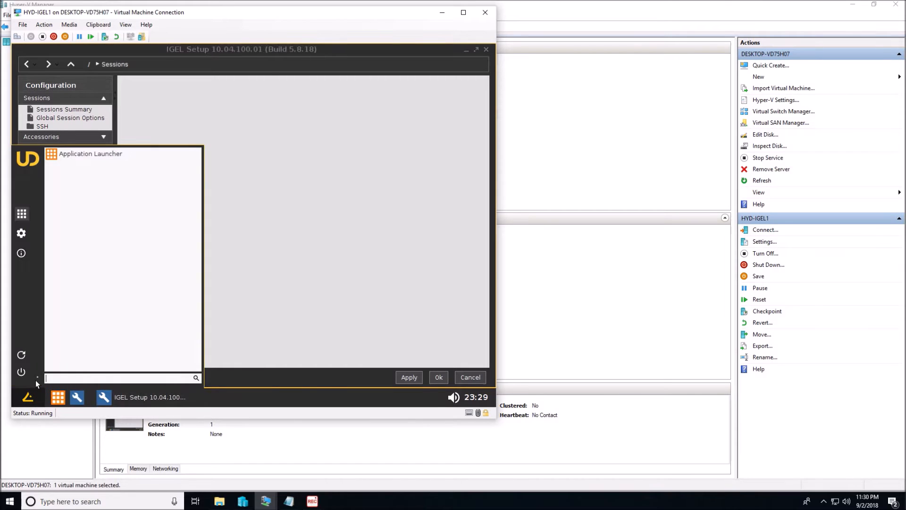
pyautogui.click(23, 372)
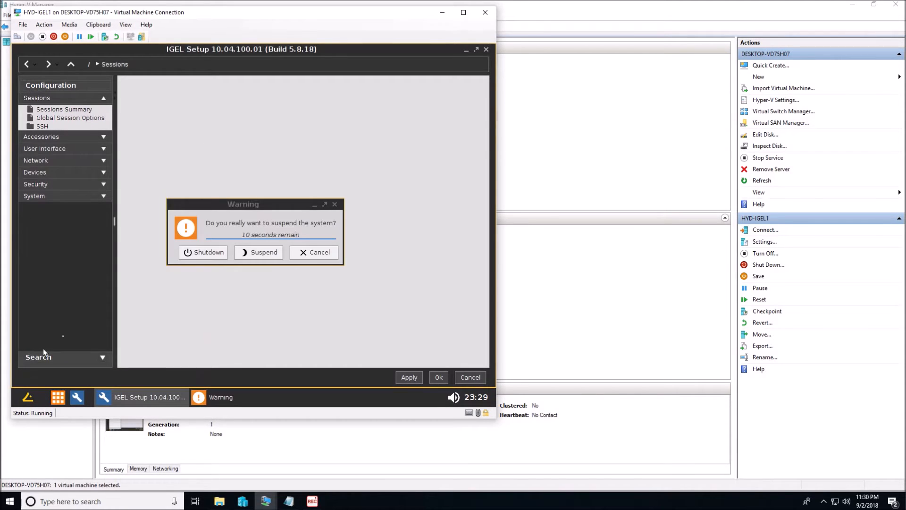
pyautogui.click(210, 252)
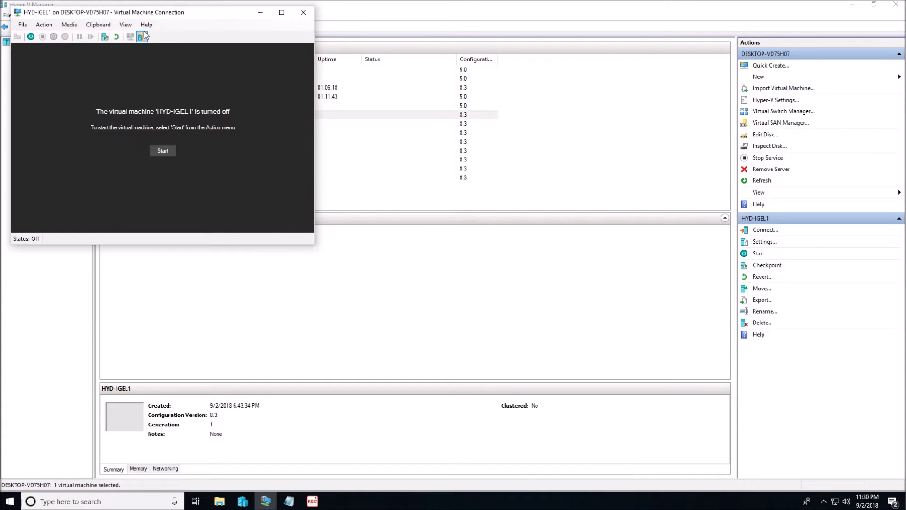
pyautogui.moveTo(162, 15); pyautogui.dragTo(200, 132)
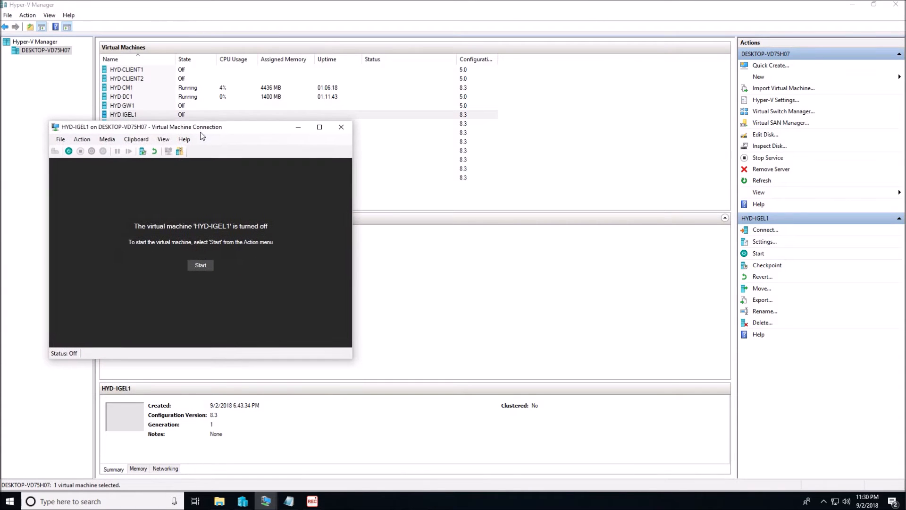
pyautogui.click(341, 126)
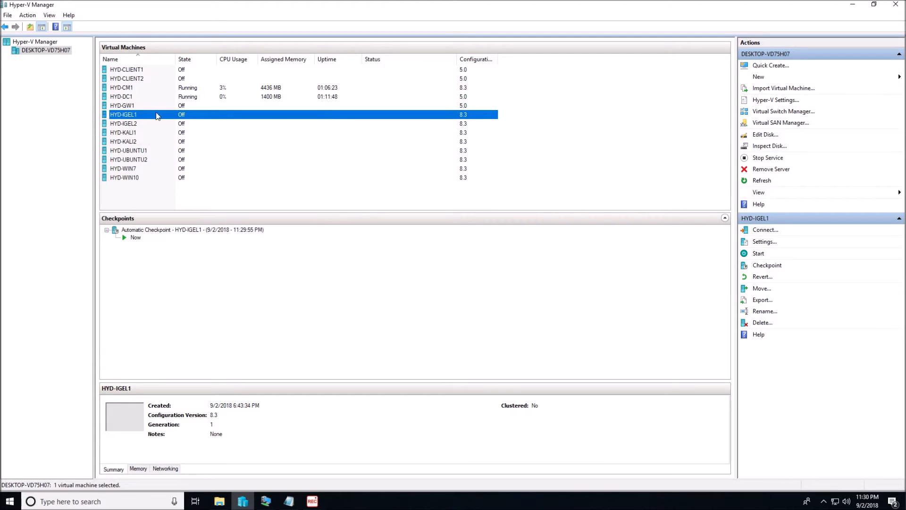
# Step: Select the HYD-CM1 virtual machine in Hyper-V Manager and switch to its connection window
pyautogui.click(151, 88)
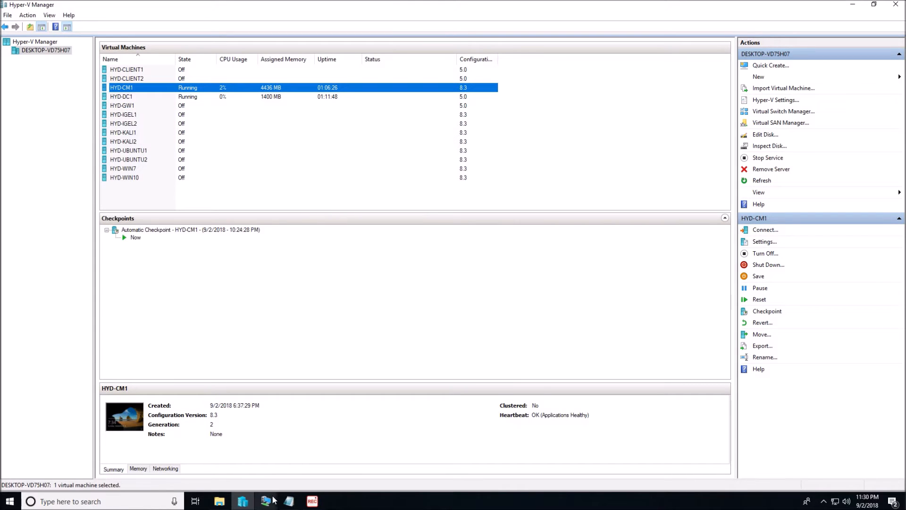
pyautogui.moveTo(274, 499)
pyautogui.click(304, 435)
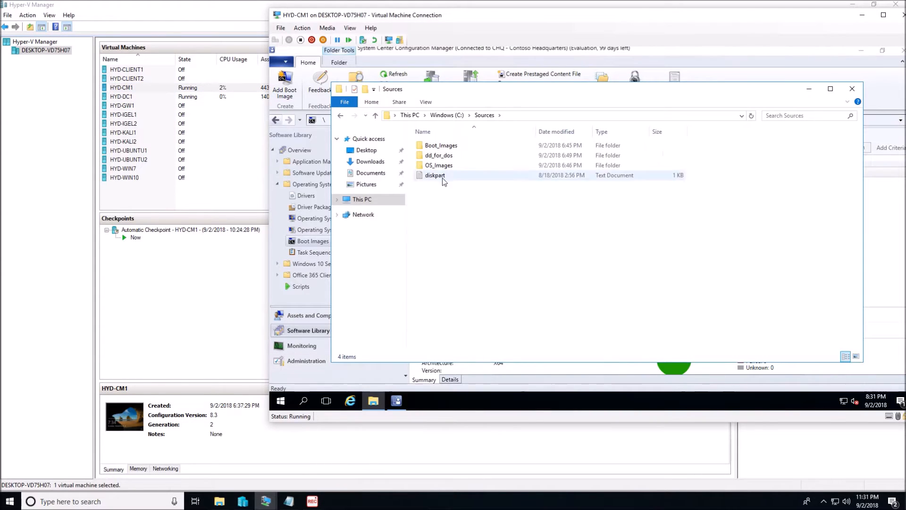
# Step: Minimize the Sources folder window and view the Assets and Compliance, Monitoring and Software Library workspaces of Configuration Manager
pyautogui.click(809, 89)
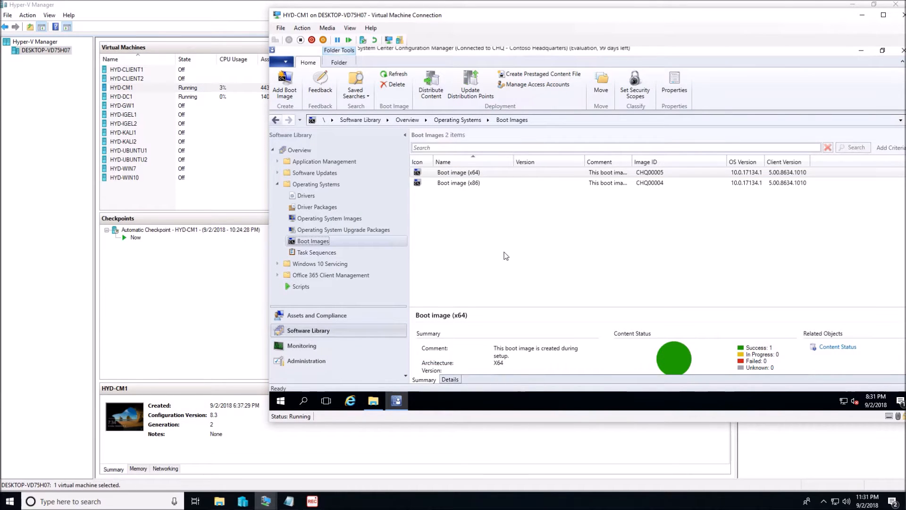
pyautogui.click(324, 316)
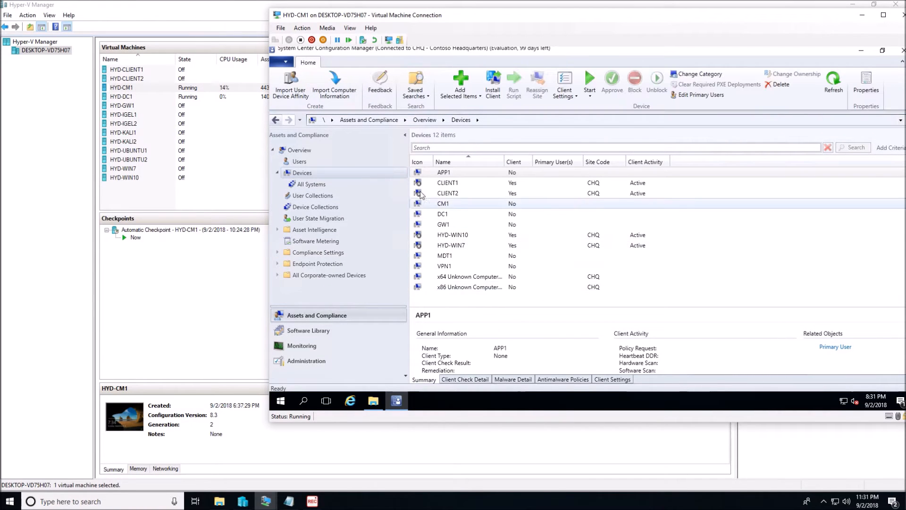
pyautogui.click(313, 345)
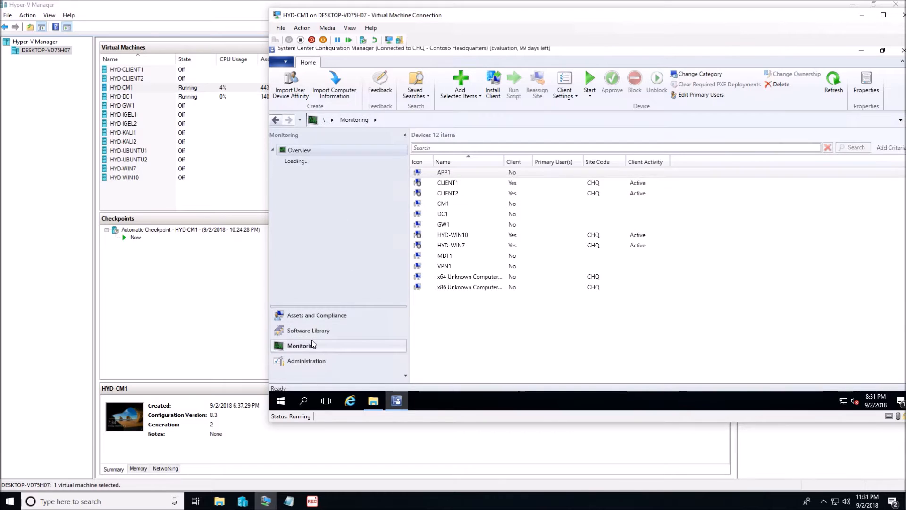
pyautogui.click(313, 332)
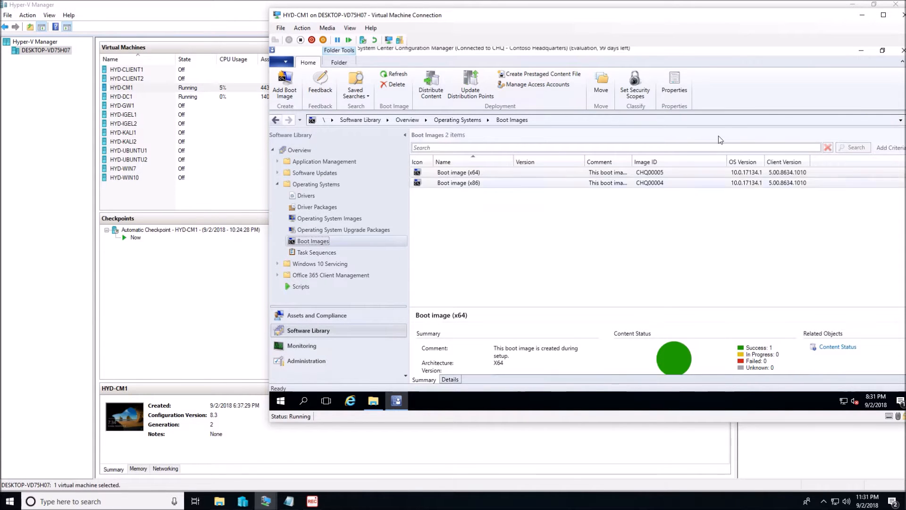
# Step: Switch to File Explorer on HYD-CM1 and create a folder named Source in the root of the C: drive
pyautogui.click(377, 401)
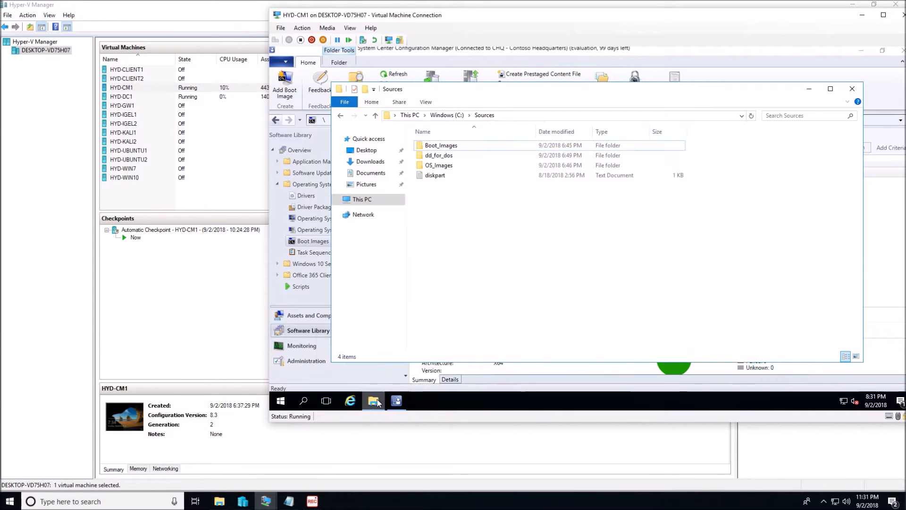
pyautogui.click(364, 199)
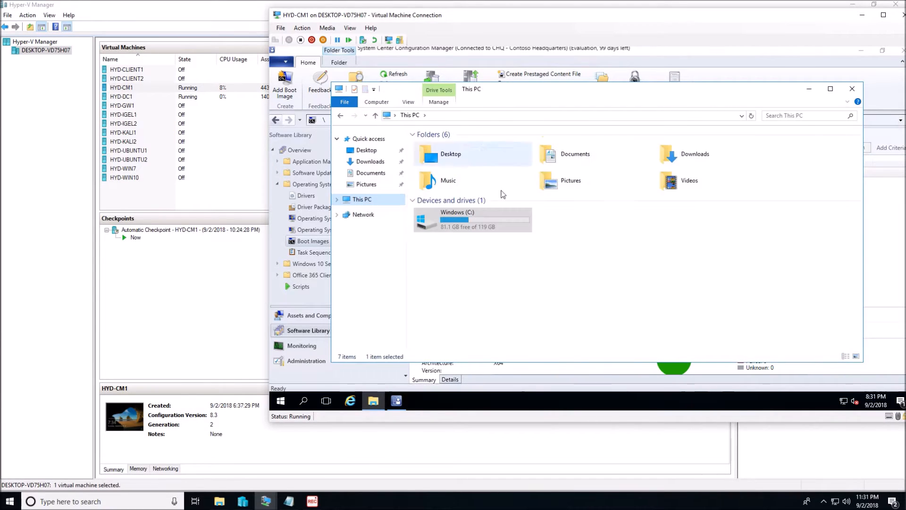
pyautogui.doubleClick(476, 219)
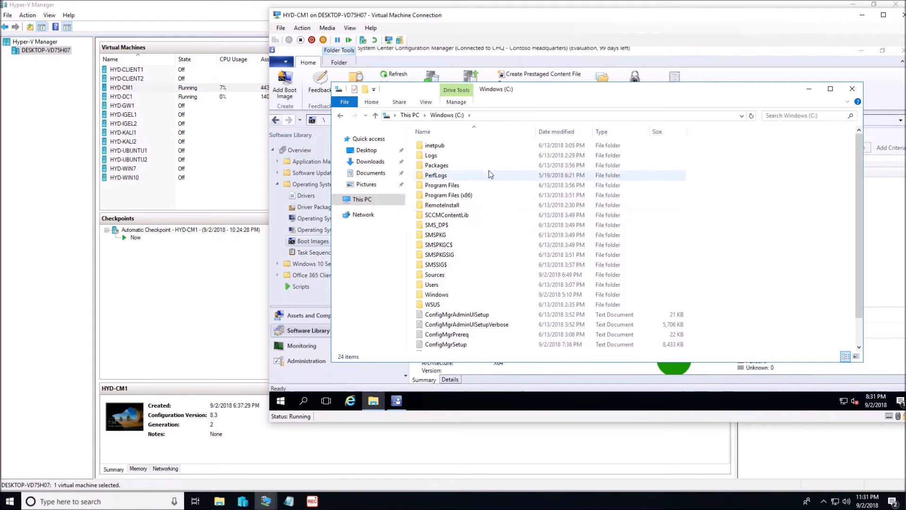
pyautogui.click(370, 102)
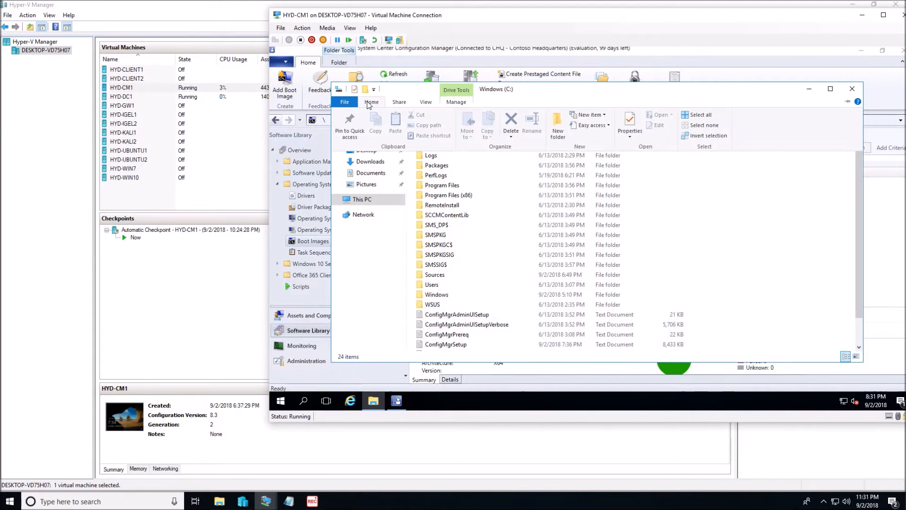
pyautogui.hotkey('ctrl', 'shift', 'n')
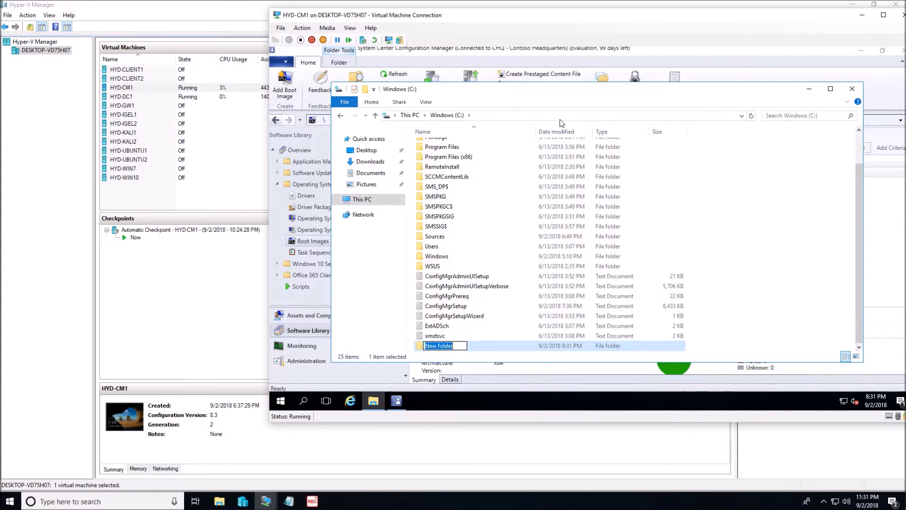
pyautogui.write('Source')
pyautogui.press('Return')
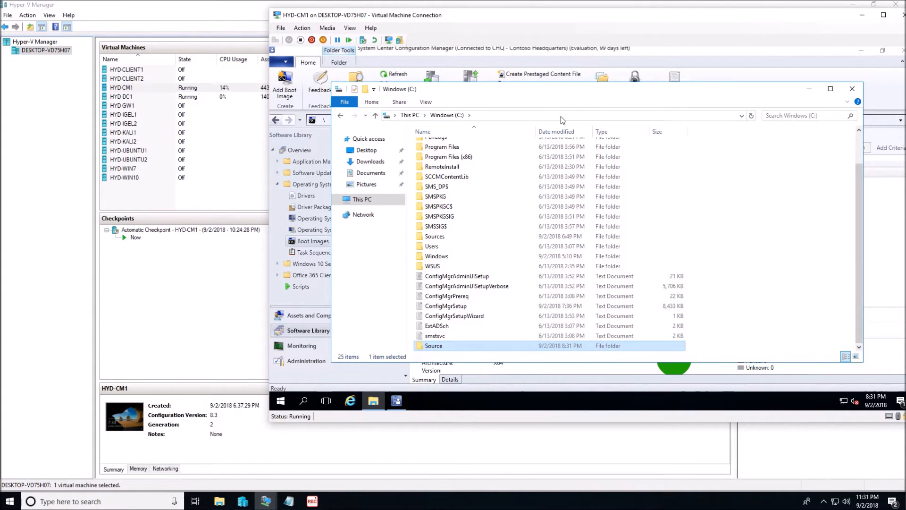
# Step: Create a second folder named Mount in the root of the C: drive
pyautogui.click(376, 105)
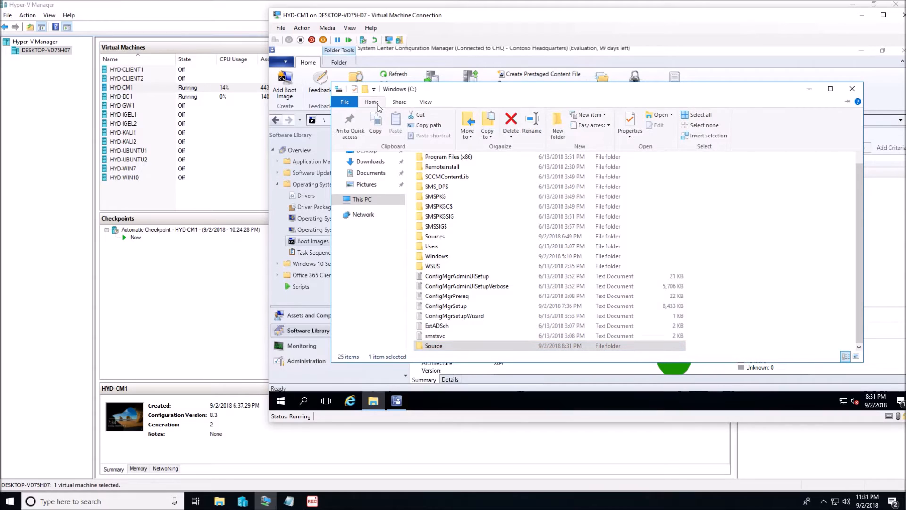
pyautogui.click(558, 125)
pyautogui.write('Mount')
pyautogui.press('Return')
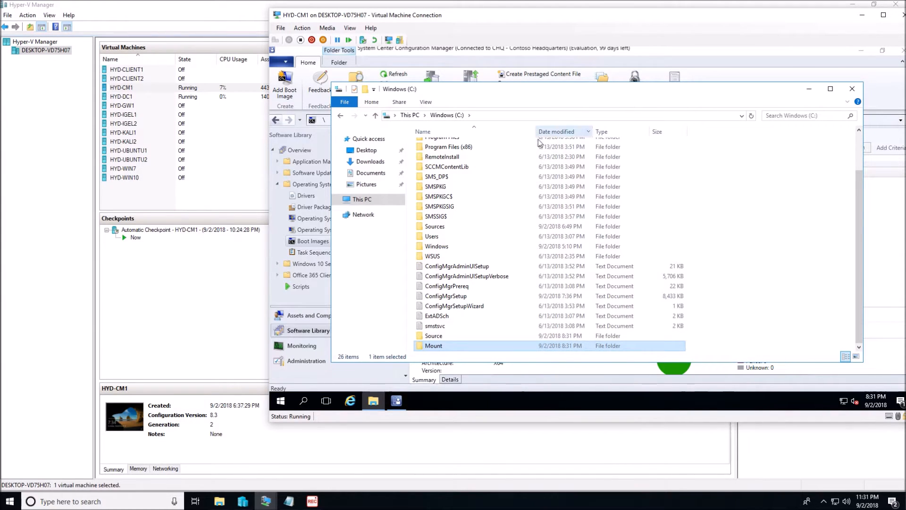
# Step: Open the folder C:\Program Files (x86)\Windows Kits\10\Assessment and Deployment Kit\Windows Preinstallation Environment\x86\en-us
pyautogui.click(470, 148)
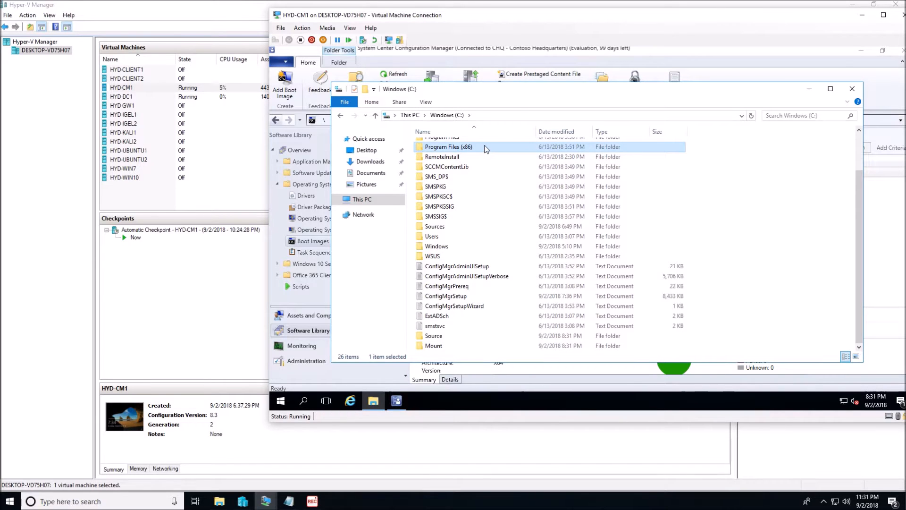
pyautogui.doubleClick(485, 148)
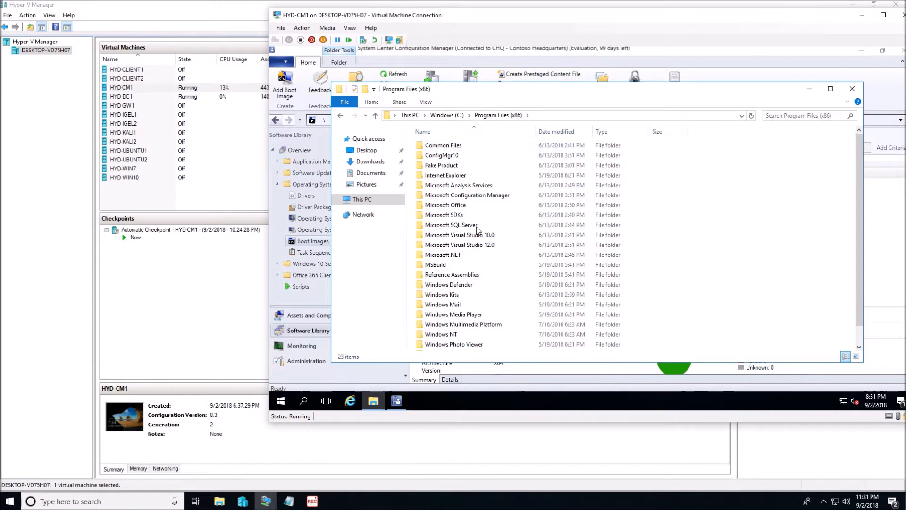
pyautogui.doubleClick(447, 294)
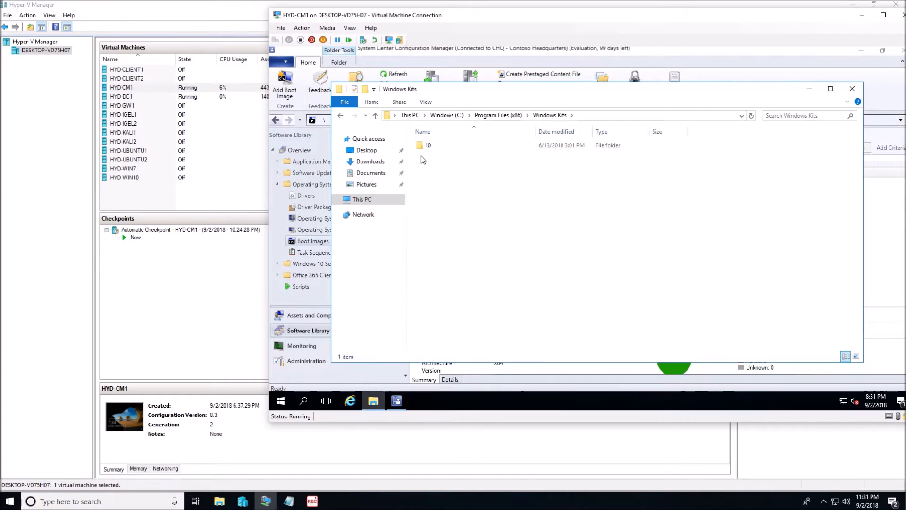
pyautogui.doubleClick(431, 146)
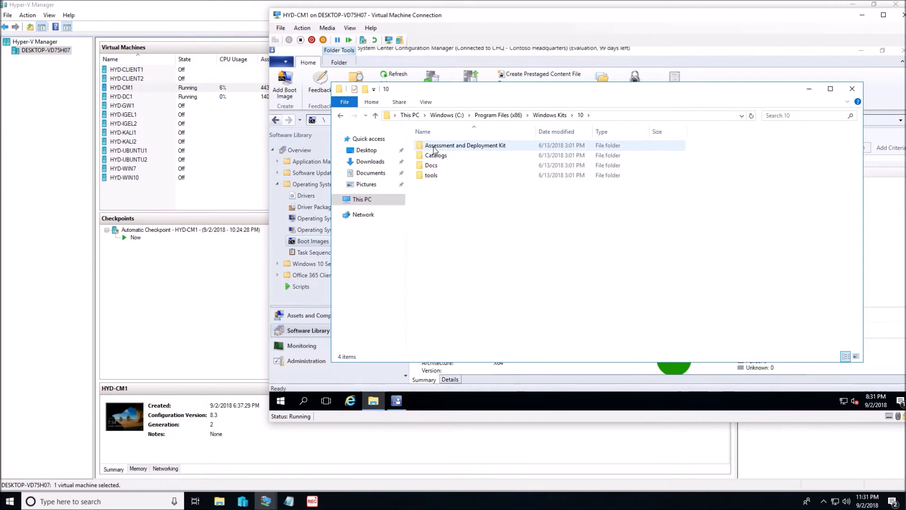
pyautogui.doubleClick(500, 147)
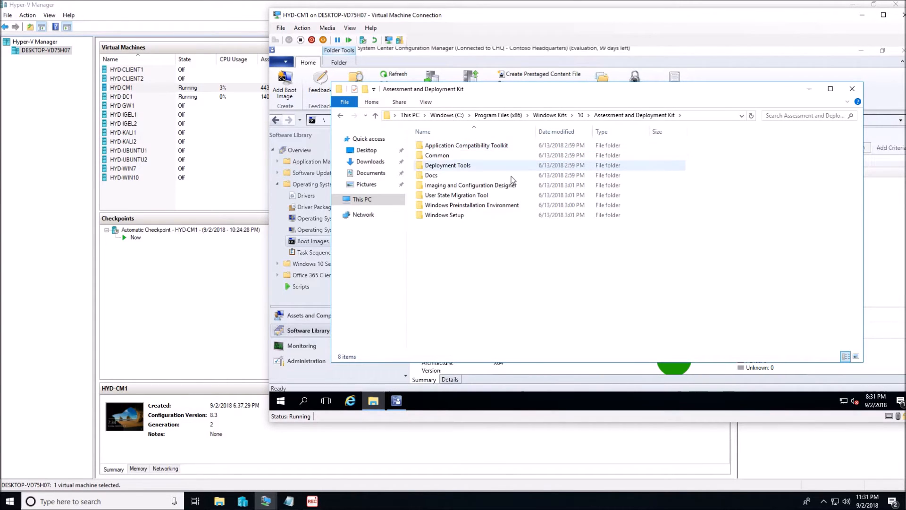
pyautogui.doubleClick(464, 205)
pyautogui.doubleClick(439, 175)
pyautogui.doubleClick(432, 145)
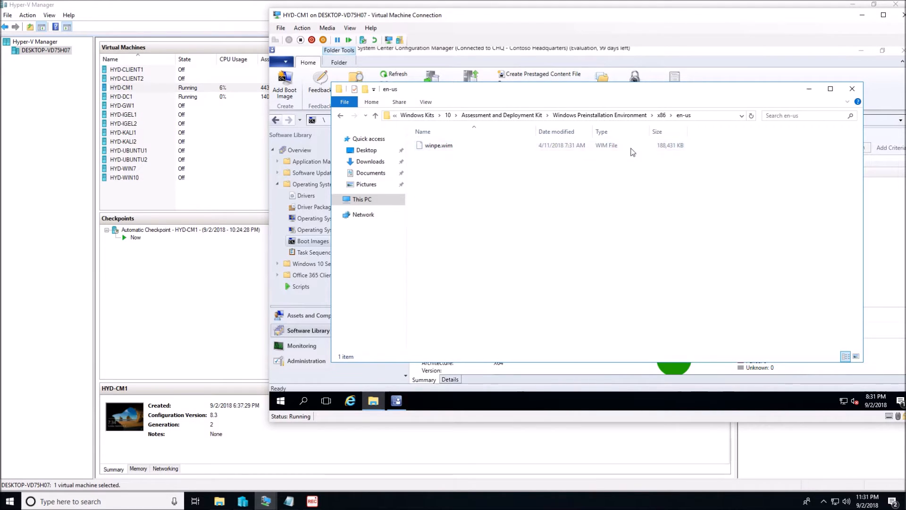
# Step: Show the full path of the en-us folder and copy its winpe.wim file
pyautogui.click(717, 117)
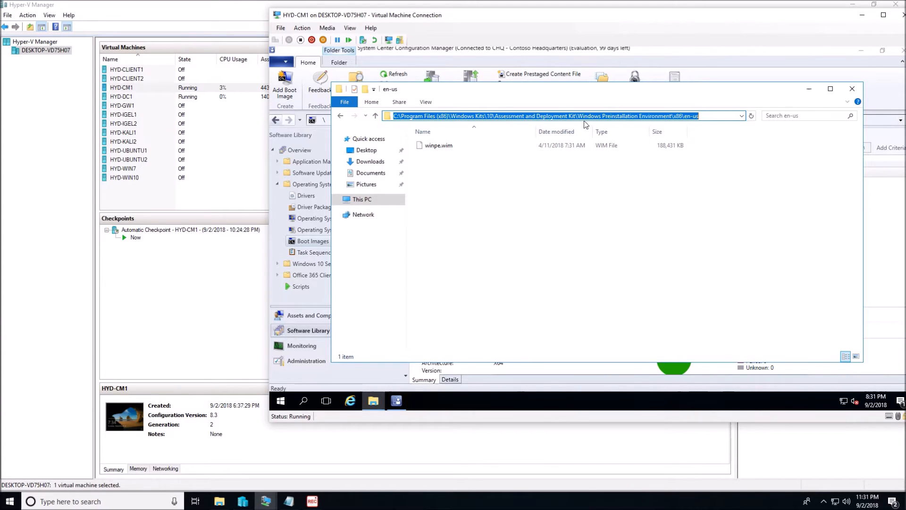
pyautogui.click(446, 145)
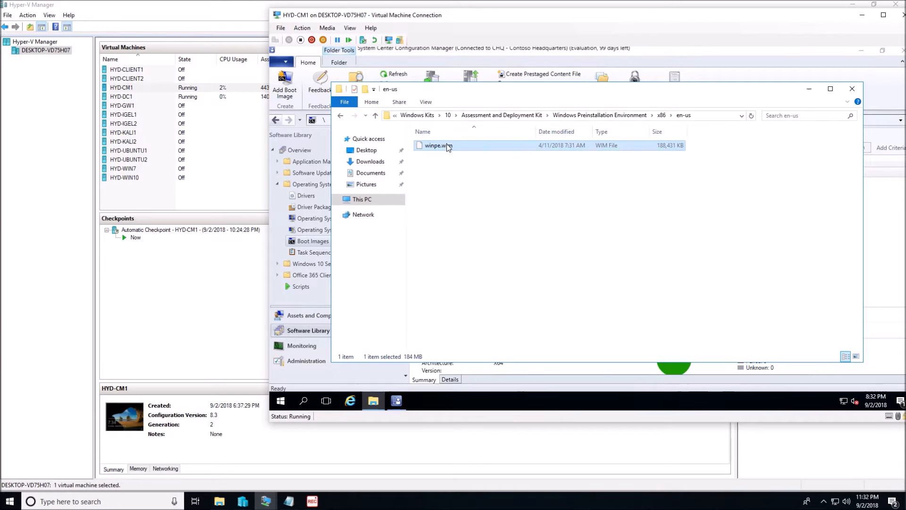
pyautogui.rightClick(450, 150)
pyautogui.click(477, 212)
# Step: Paste the copied winpe.wim into the C:\Source folder
pyautogui.click(362, 199)
pyautogui.click(462, 221)
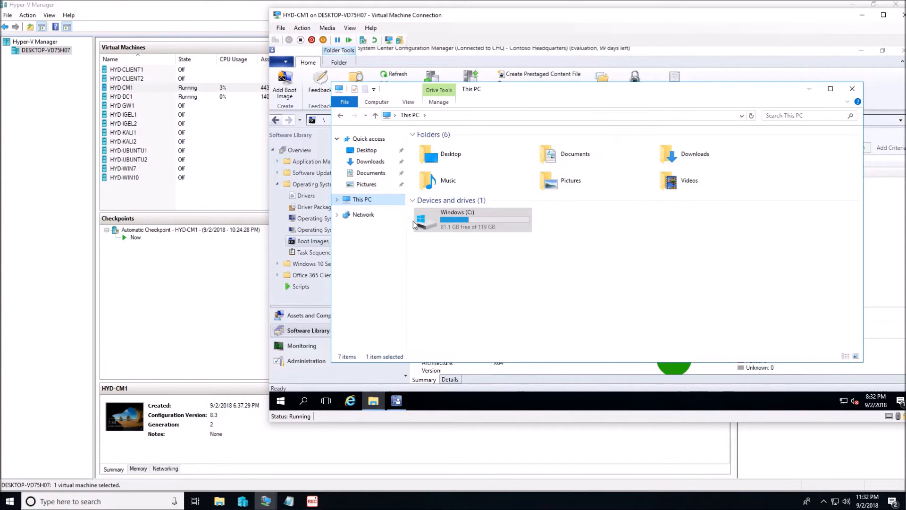
pyautogui.doubleClick(463, 221)
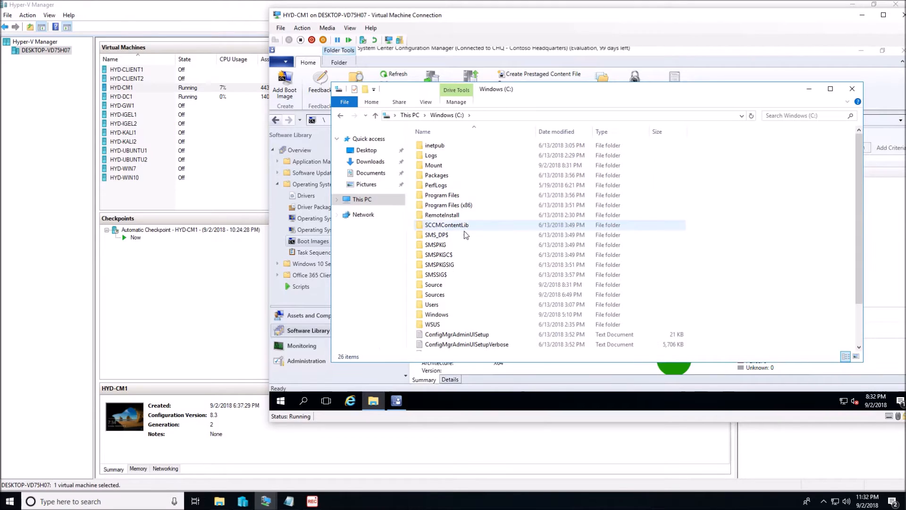
pyautogui.click(455, 282)
pyautogui.doubleClick(455, 283)
pyautogui.rightClick(452, 195)
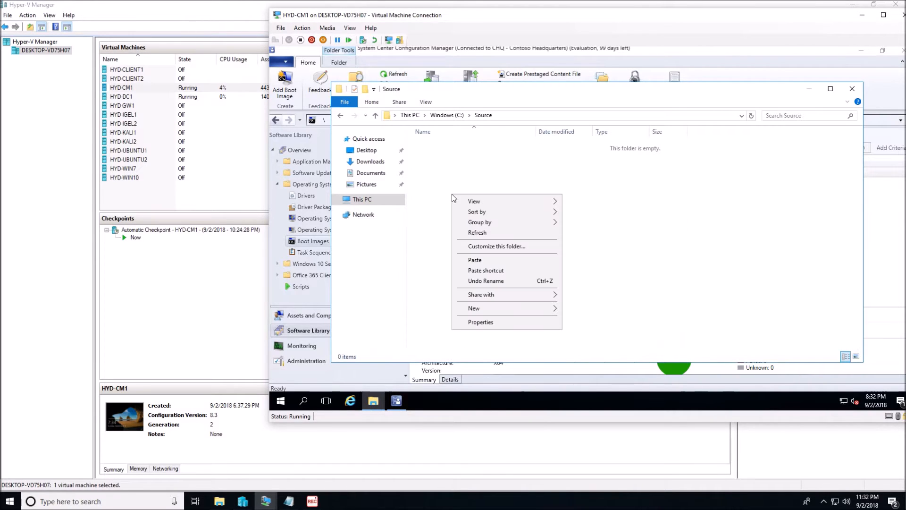
pyautogui.click(475, 259)
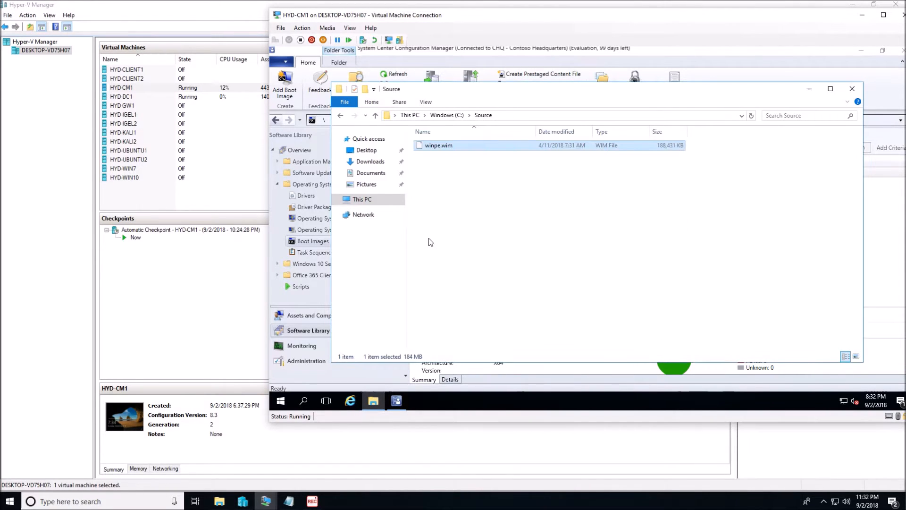
pyautogui.click(433, 158)
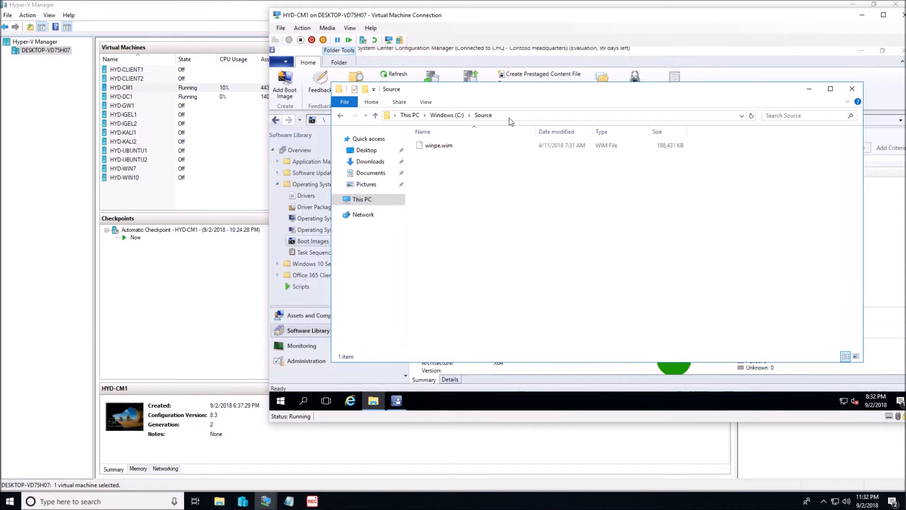
pyautogui.click(433, 119)
pyautogui.click(445, 146)
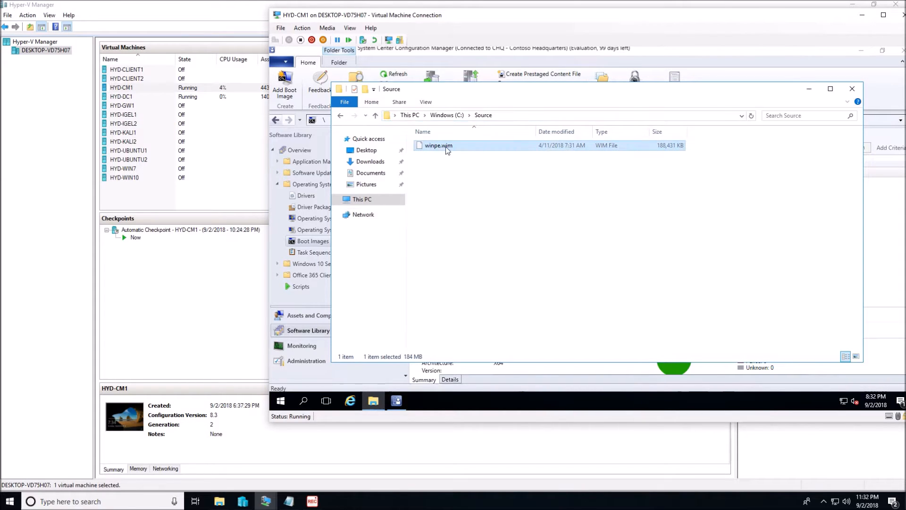
# Step: Run the Deployment and Imaging Tools Environment from Windows Kits as administrator and allow the elevation
pyautogui.click(280, 400)
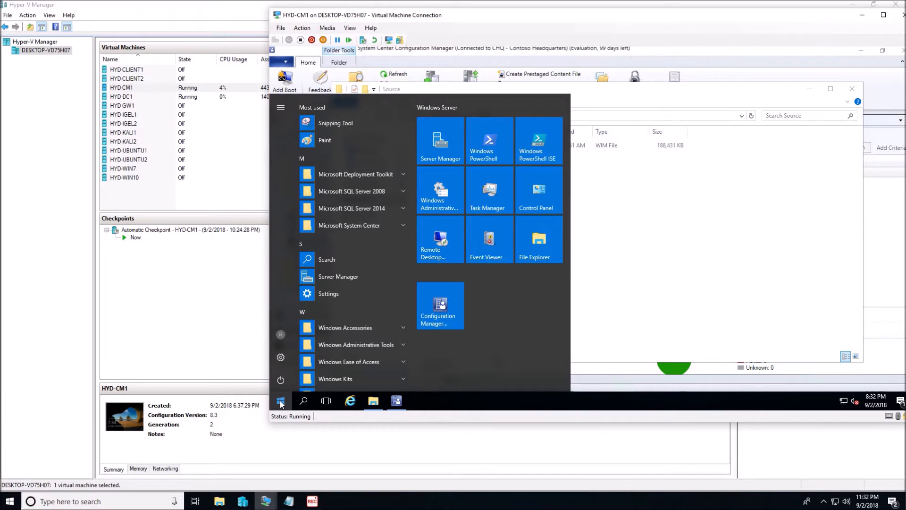
pyautogui.click(358, 374)
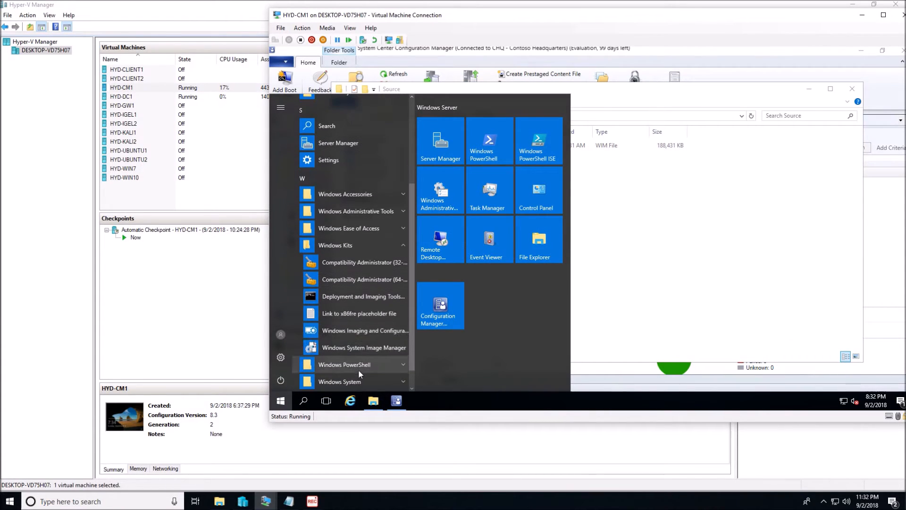
pyautogui.rightClick(370, 298)
pyautogui.moveTo(403, 324)
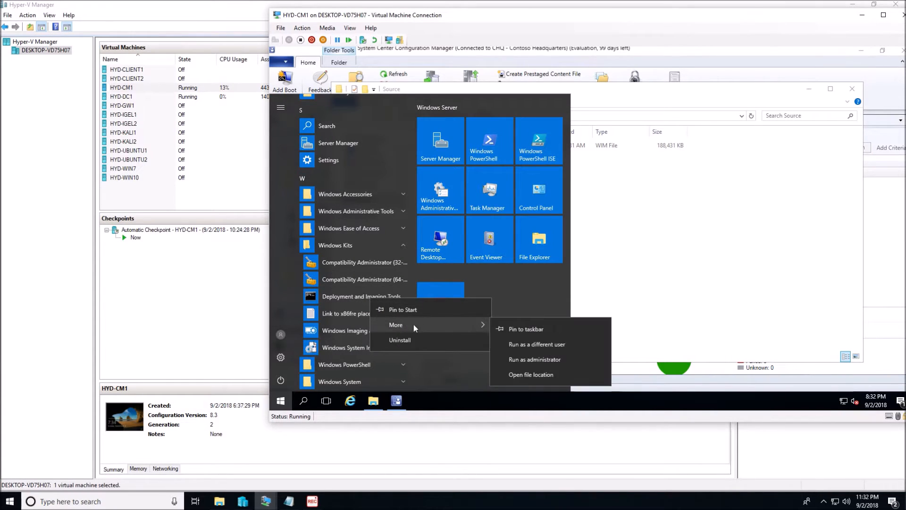
pyautogui.click(528, 360)
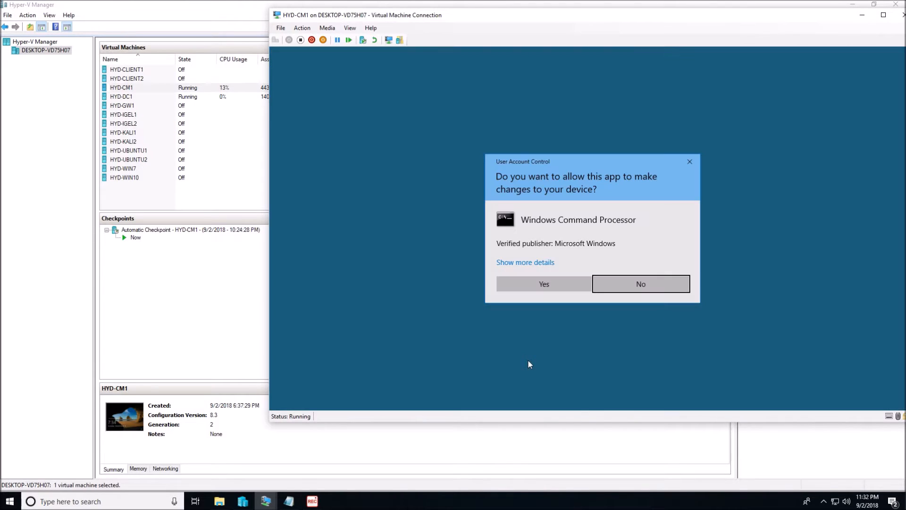
pyautogui.click(544, 286)
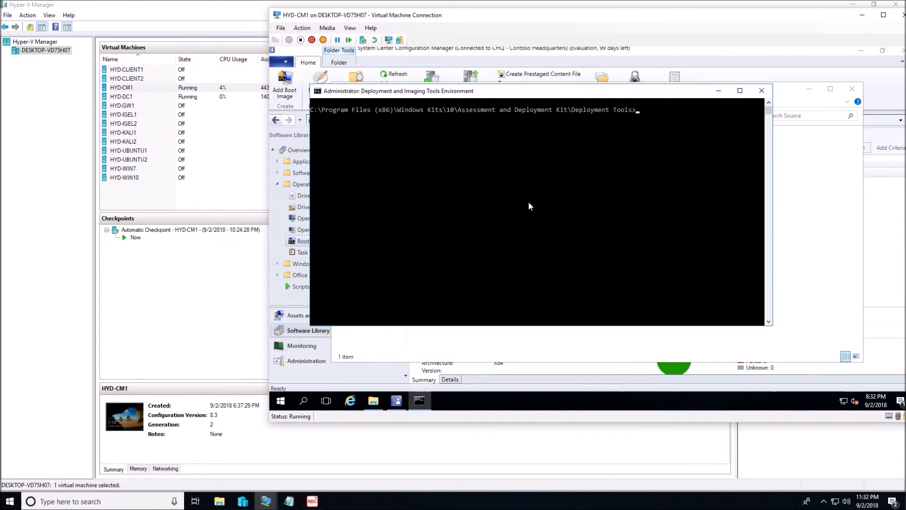
# Step: Mount the copied boot image by running dism /mount-wim /wimfile:C:\Source\winpe.wim /index:1 /mountdir:C:\Mount
pyautogui.write('dism /mount-wim /wimfile:C:\\Source\\winpe.w')
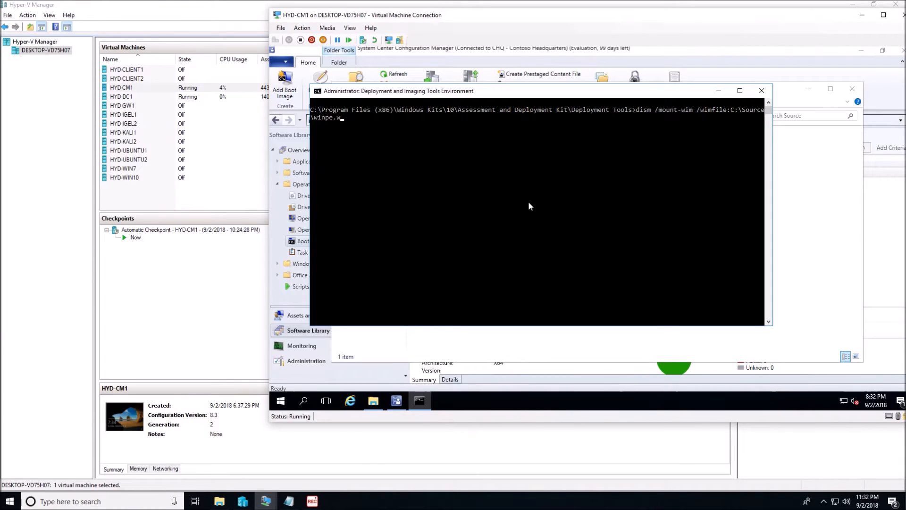
pyautogui.write('ex:1 /mountdri')
pyautogui.press('BackSpace')
pyautogui.press('BackSpace')
pyautogui.write('ir:C:\\Mount')
pyautogui.press('Return')
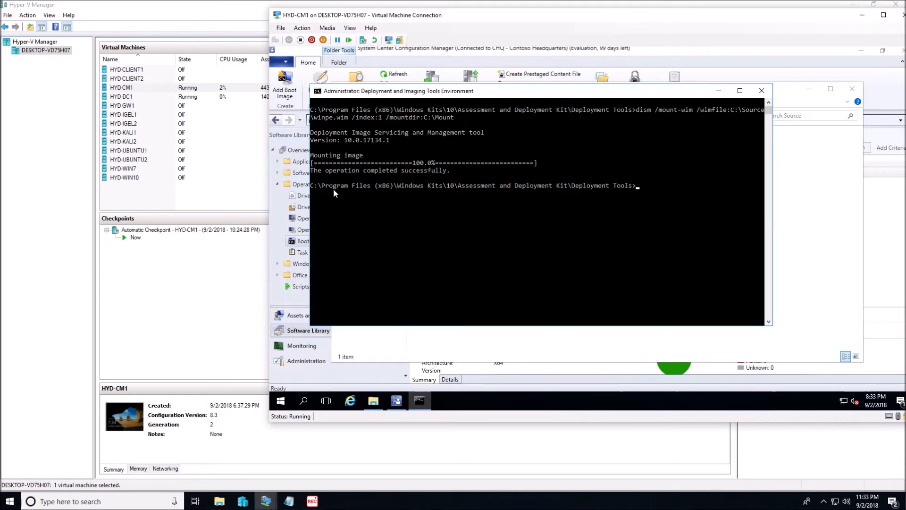
# Step: Open the mounted image's folder C:\Mount\Windows\System32 in File Explorer
pyautogui.click(373, 400)
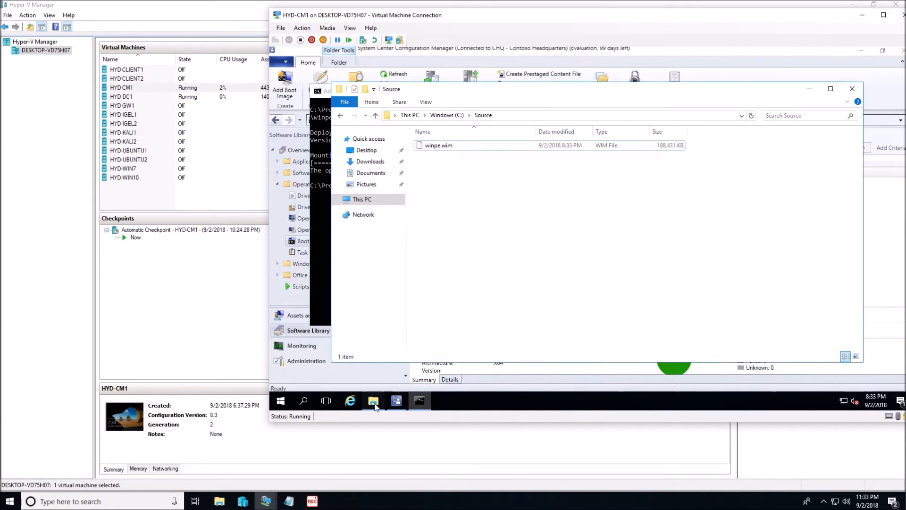
pyautogui.click(362, 199)
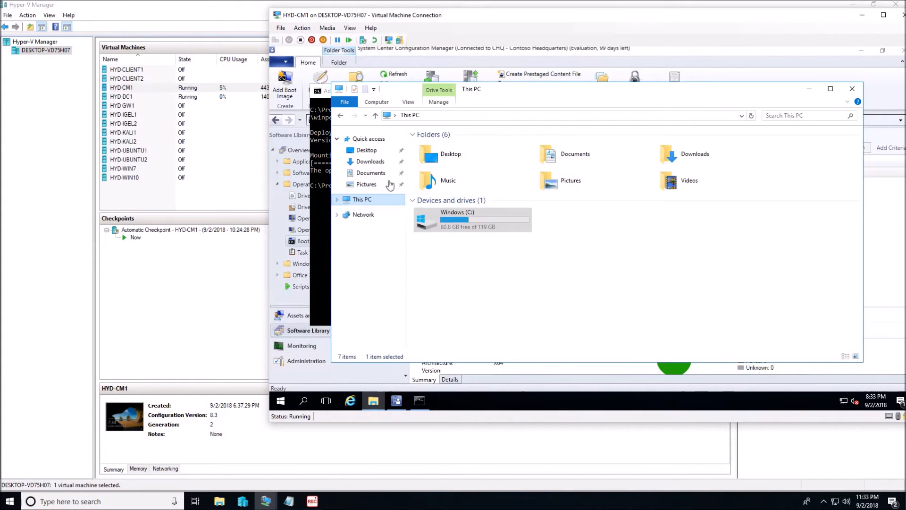
pyautogui.doubleClick(465, 217)
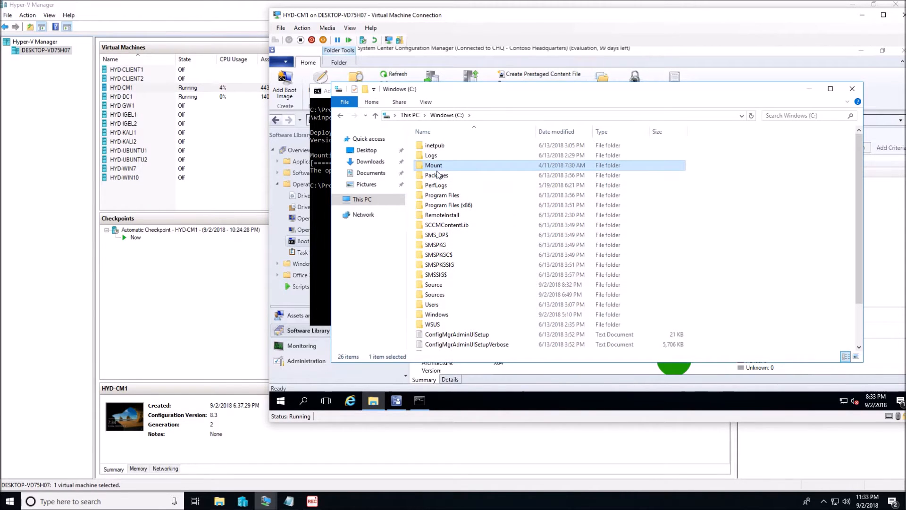
pyautogui.doubleClick(456, 165)
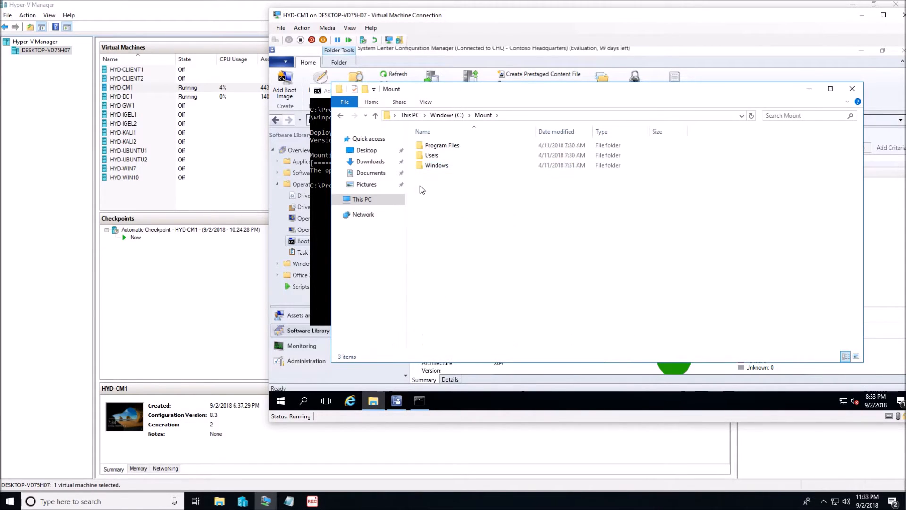
pyautogui.doubleClick(449, 166)
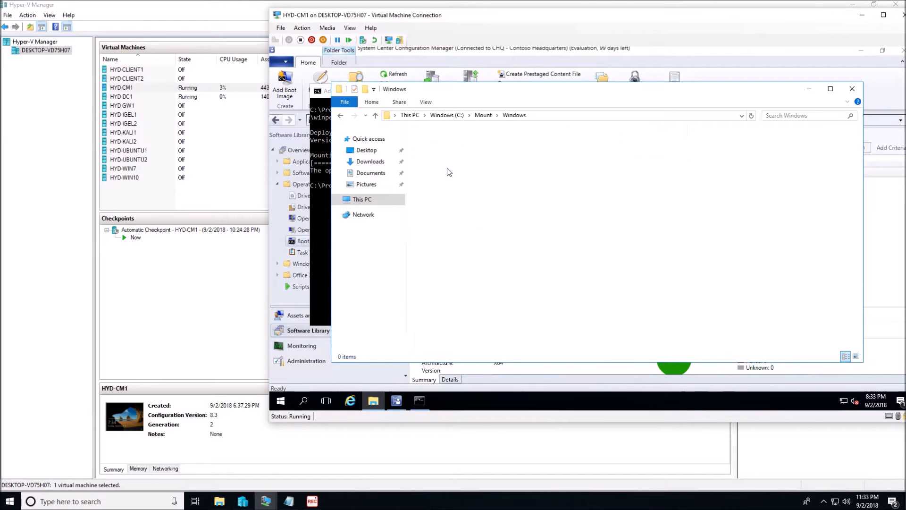
pyautogui.doubleClick(449, 345)
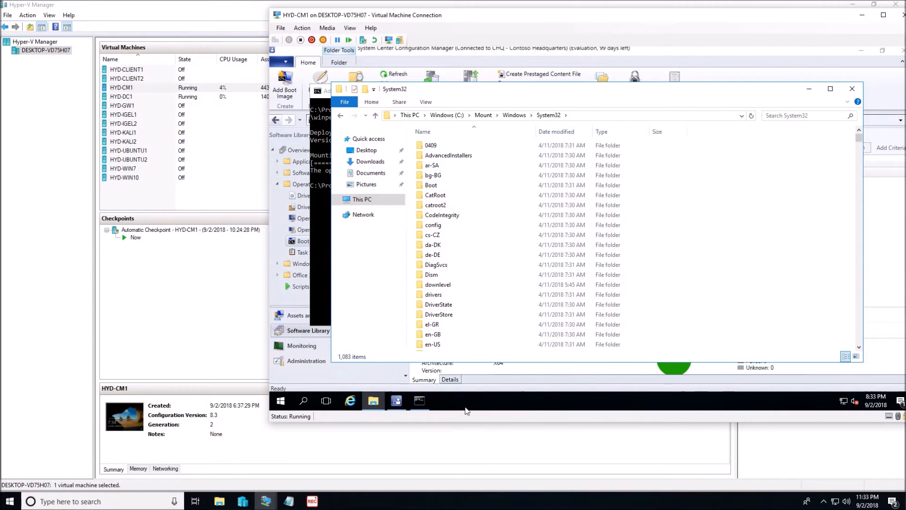
# Step: Highlight the dd for dos download address in the Notepad notes and put the notes away
pyautogui.click(295, 504)
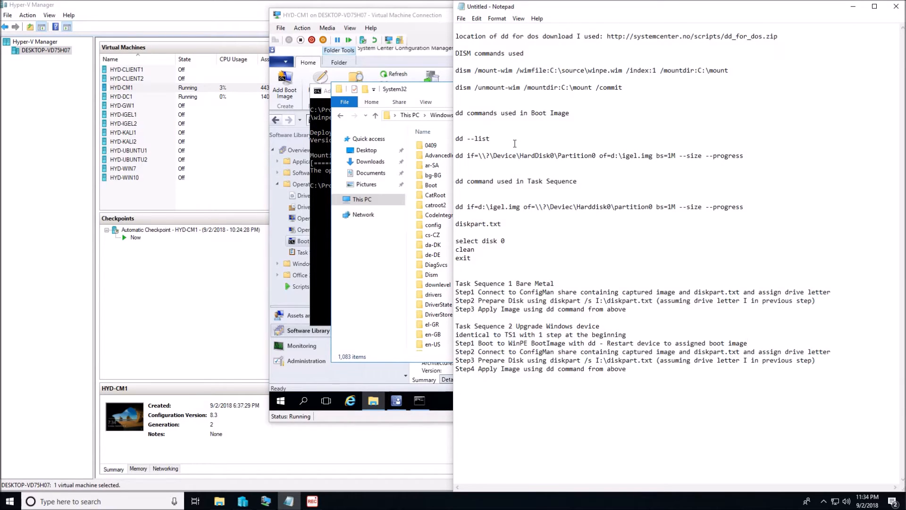
pyautogui.moveTo(456, 36); pyautogui.dragTo(605, 37)
pyautogui.click(779, 37)
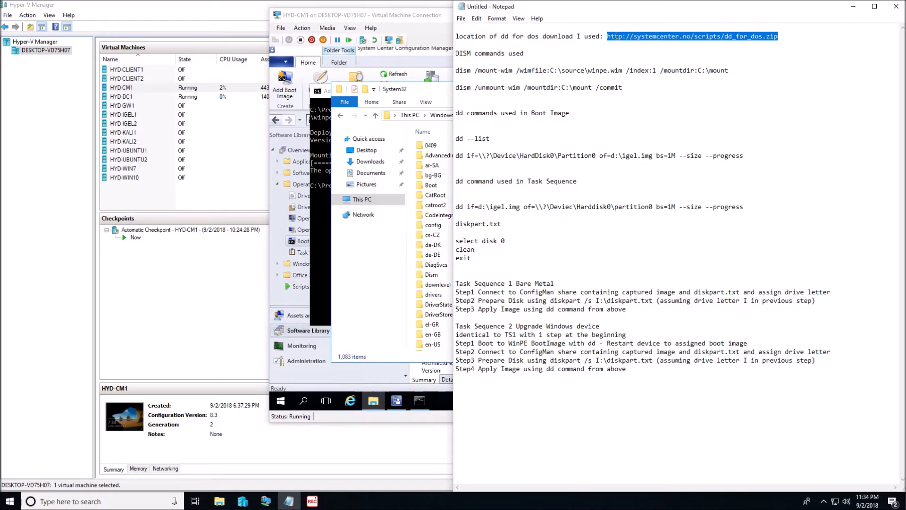
pyautogui.click(851, 10)
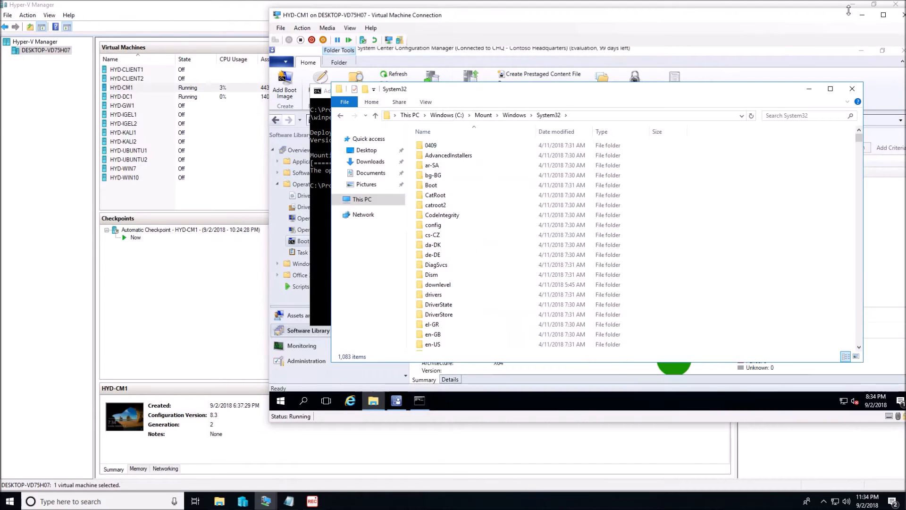
# Step: Copy the dd and wow32.dll files from C:\Sources\dd_for_dos in a second File Explorer window
pyautogui.rightClick(377, 402)
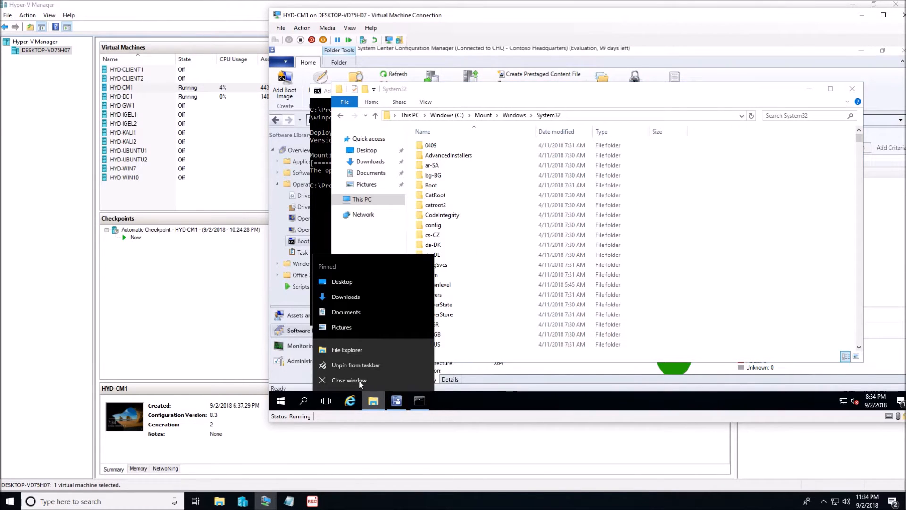
pyautogui.click(352, 350)
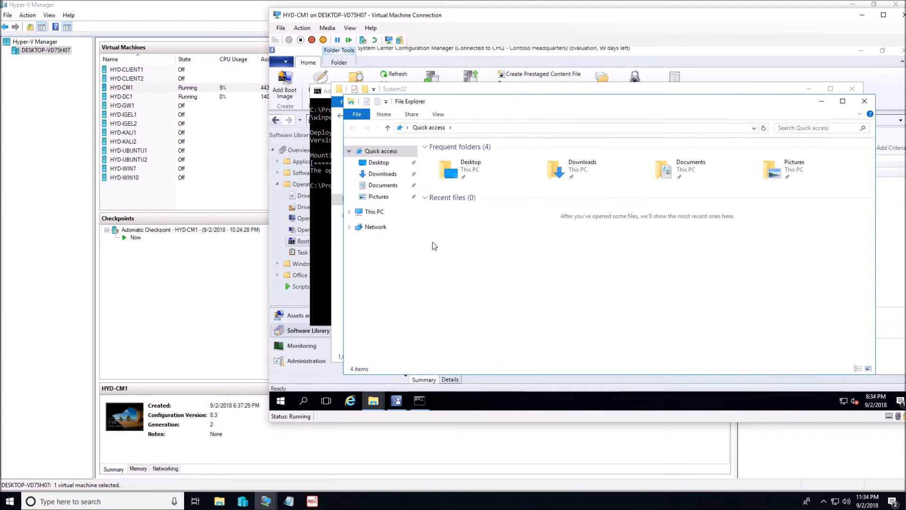
pyautogui.click(386, 211)
pyautogui.doubleClick(454, 234)
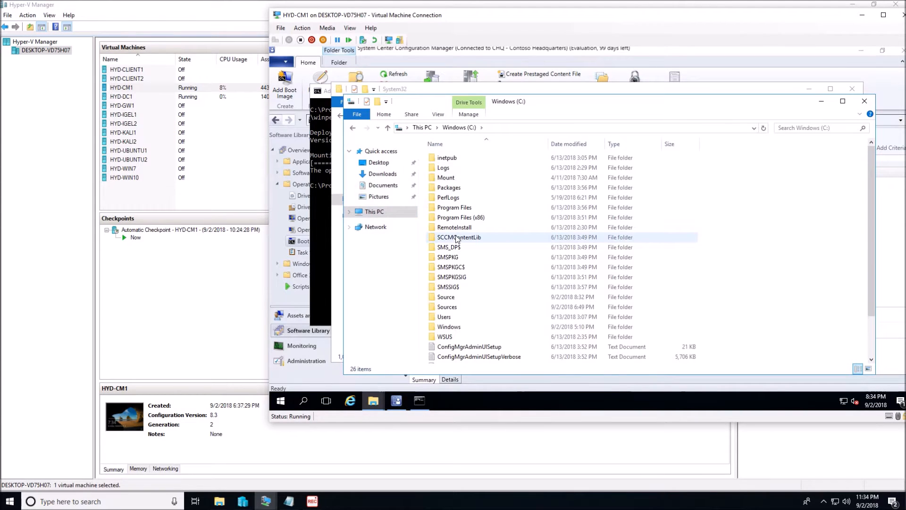
pyautogui.doubleClick(456, 307)
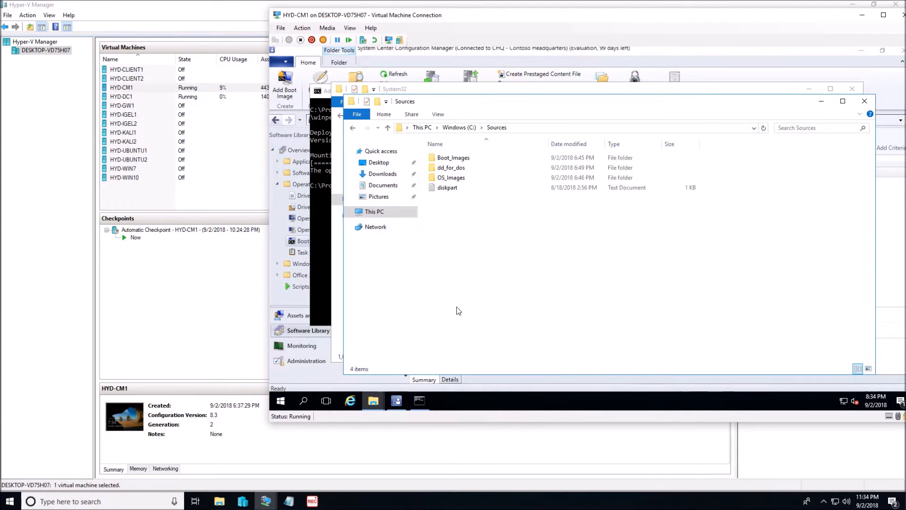
pyautogui.doubleClick(450, 168)
pyautogui.moveTo(496, 201); pyautogui.dragTo(442, 157)
pyautogui.rightClick(443, 157)
pyautogui.click(467, 202)
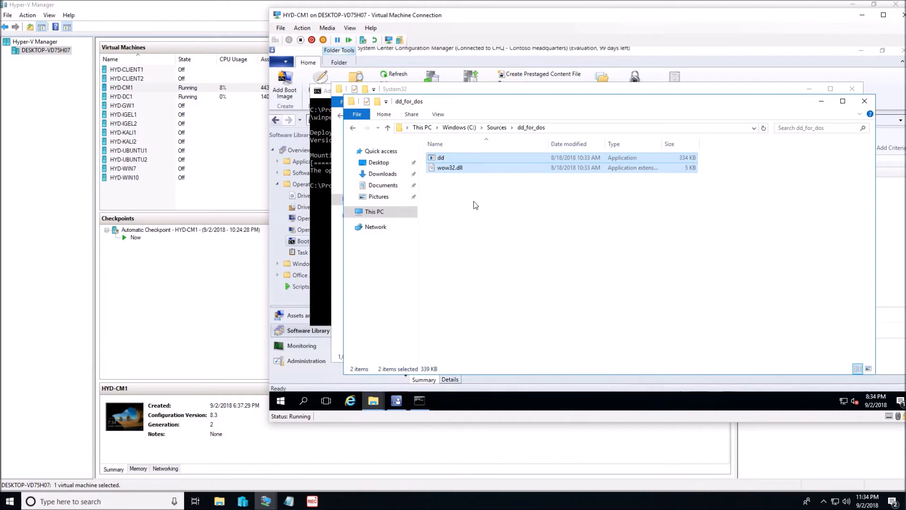
# Step: Paste dd and wow32.dll into C:\Mount\Windows\System32, granting administrator permission for all current items, and close that folder window
pyautogui.click(821, 101)
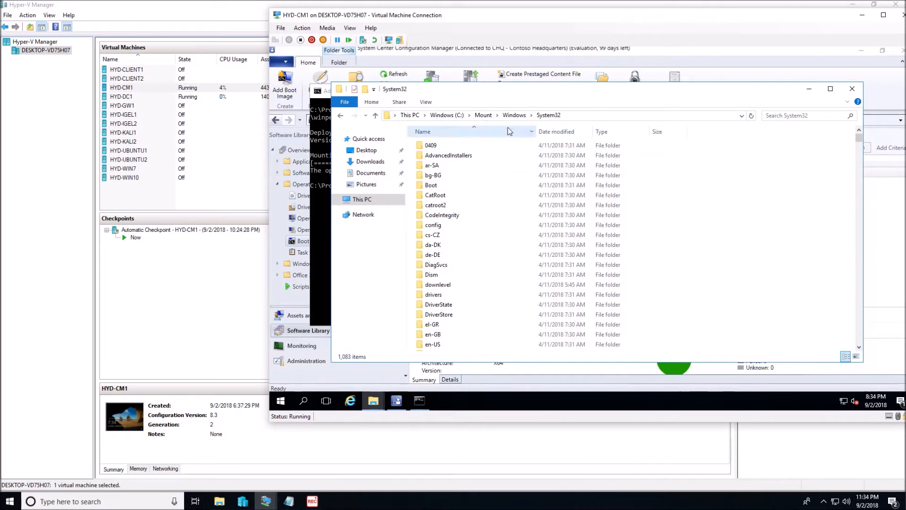
pyautogui.click(377, 104)
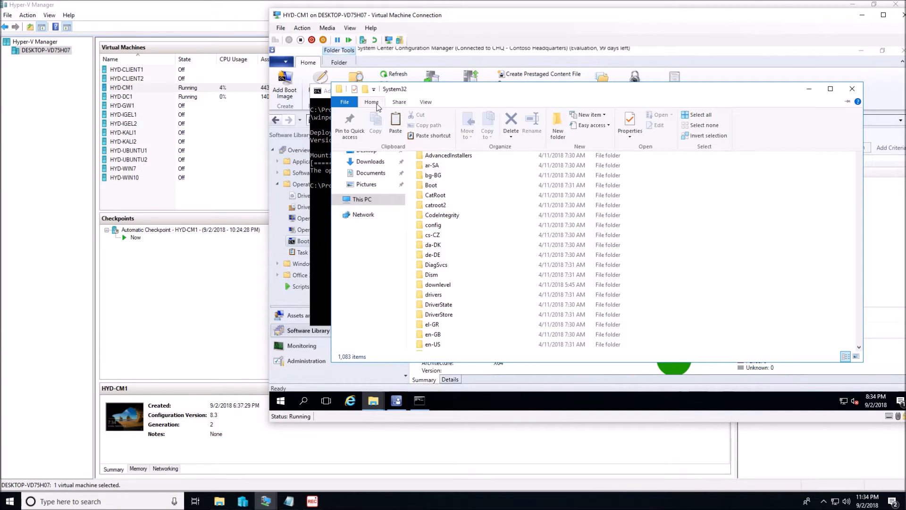
pyautogui.click(399, 118)
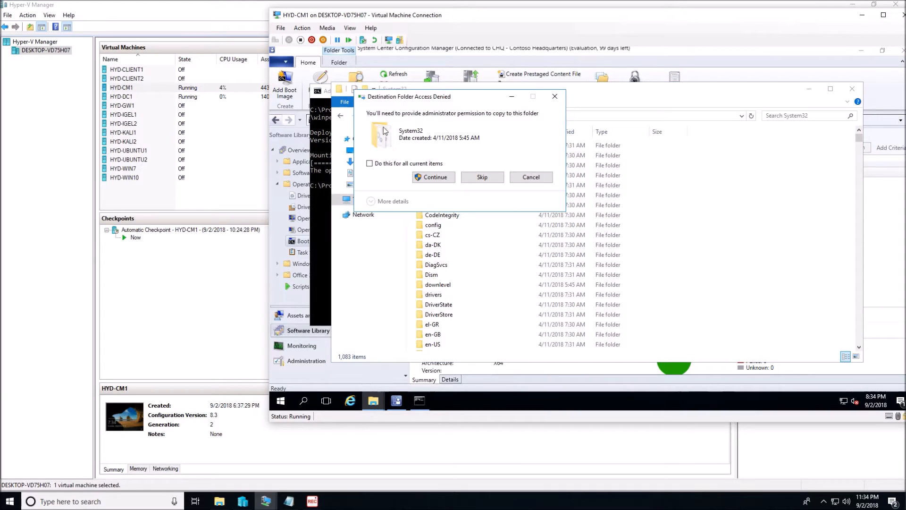
pyautogui.click(370, 163)
pyautogui.click(433, 177)
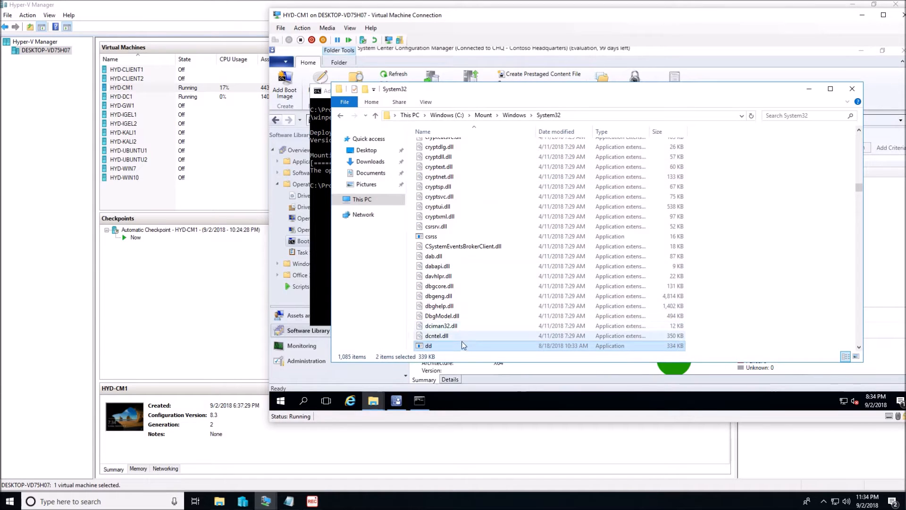
pyautogui.click(454, 329)
pyautogui.scroll(-1, 454, 329)
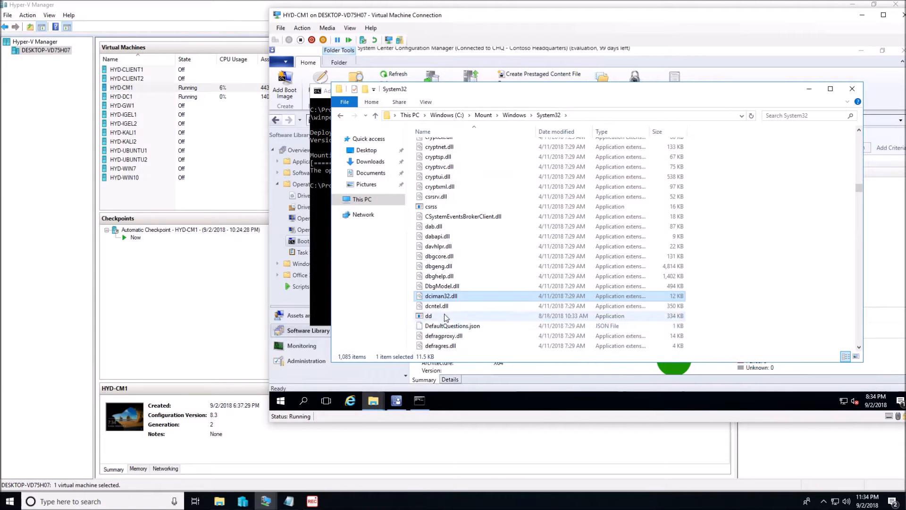
pyautogui.scroll(-2, 446, 317)
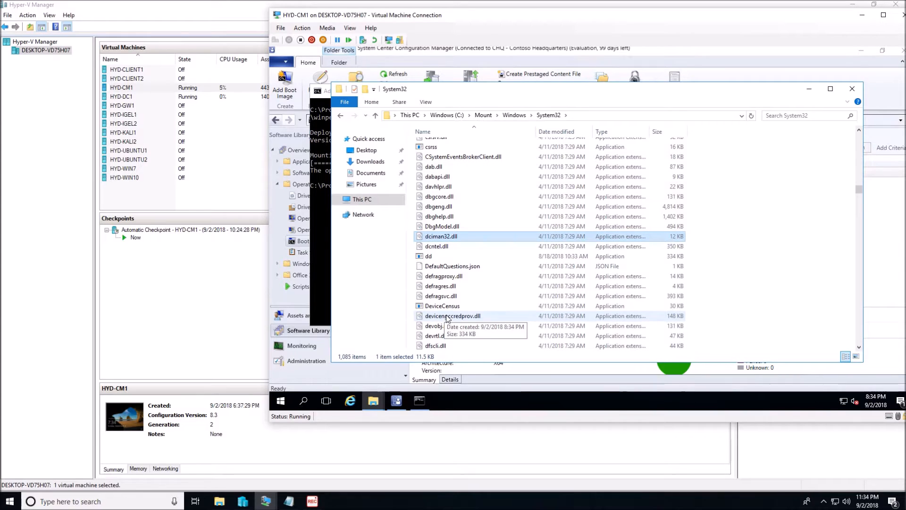
pyautogui.click(851, 91)
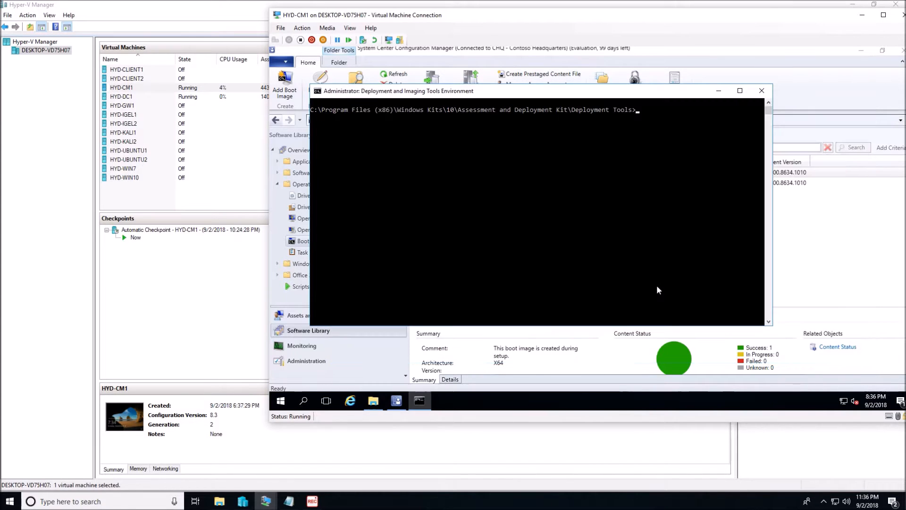
# Step: Save and unmount the image by running dism /unmount-wim /mountdir:C:\Mount /commit, and exit the command prompt
pyautogui.write('dism /unmount-wim')
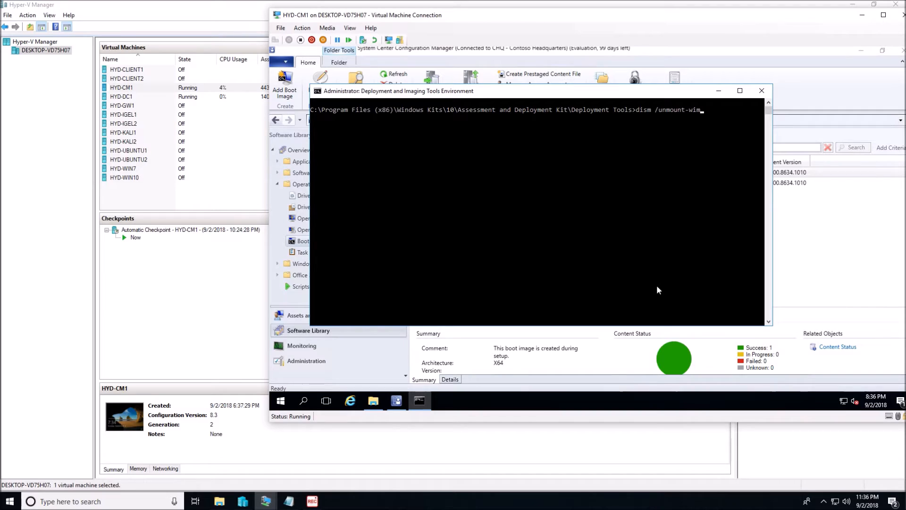
pyautogui.write('/mountdir:C:\\Mount /commit')
pyautogui.press('Return')
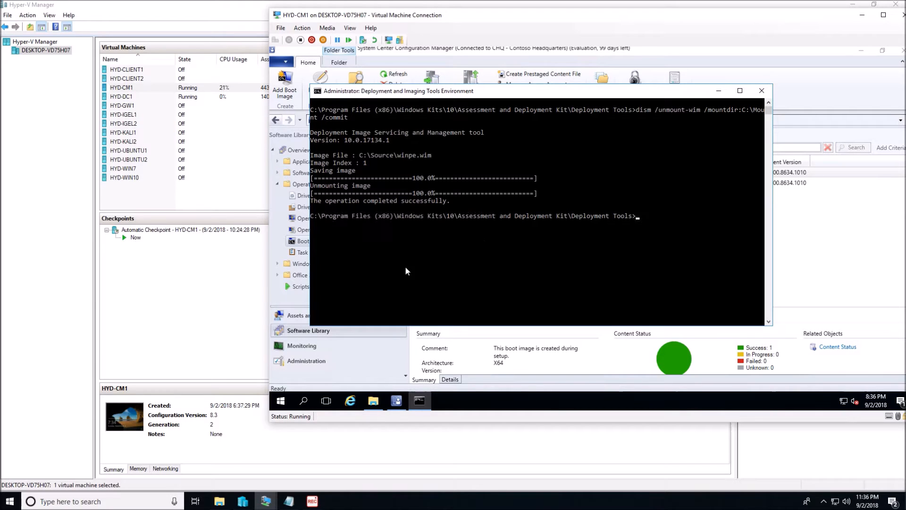
pyautogui.write('exit')
pyautogui.press('Return')
# Step: Open the C:\Source folder in File Explorer and select the modified winpe.wim
pyautogui.click(372, 400)
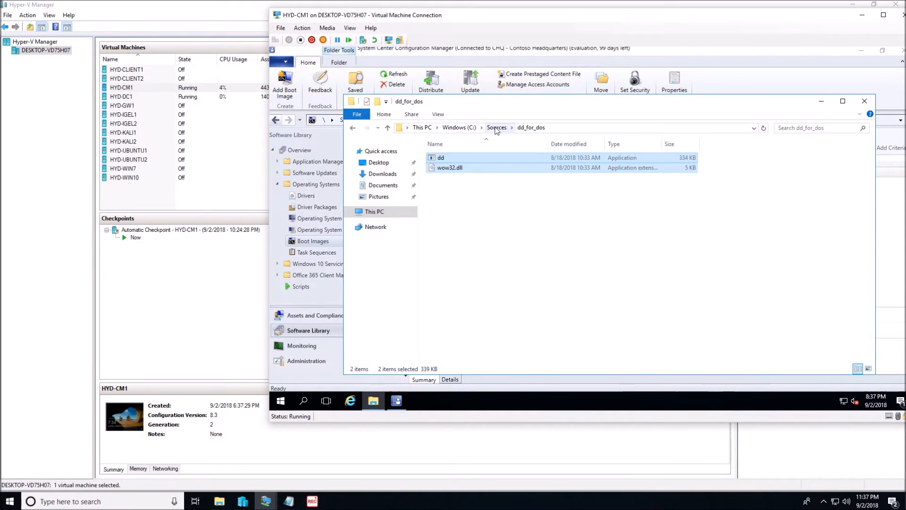
pyautogui.click(497, 127)
pyautogui.click(459, 129)
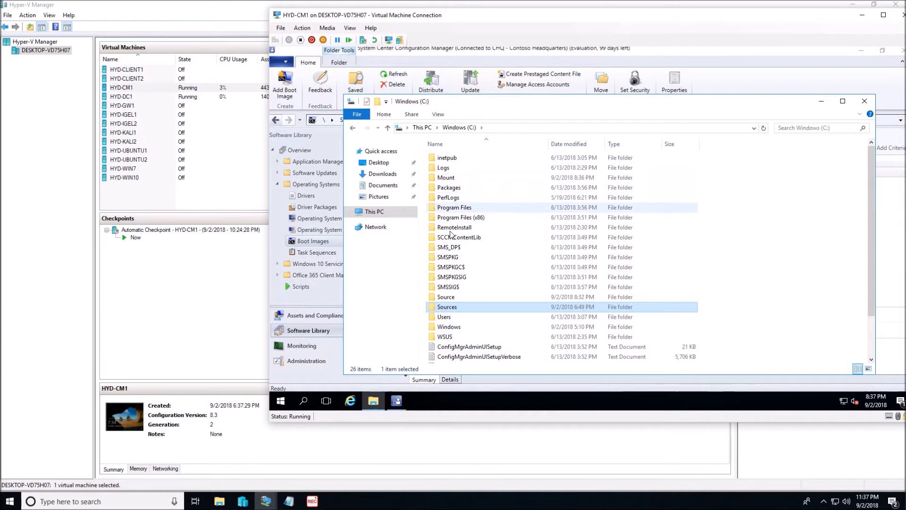
pyautogui.doubleClick(446, 297)
pyautogui.click(444, 159)
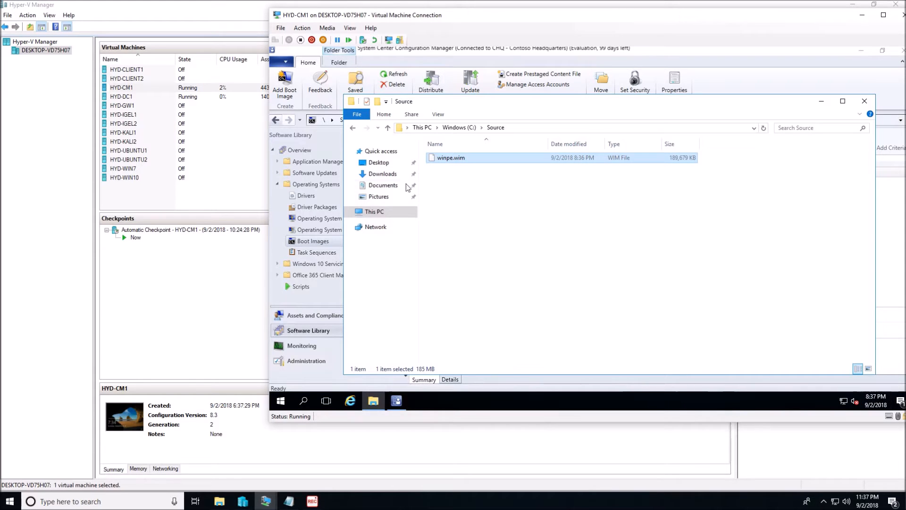
# Step: Move winpe.wim from C:\Source into C:\Sources\Boot_Images and close the File Explorer window
pyautogui.rightClick(473, 160)
pyautogui.click(495, 213)
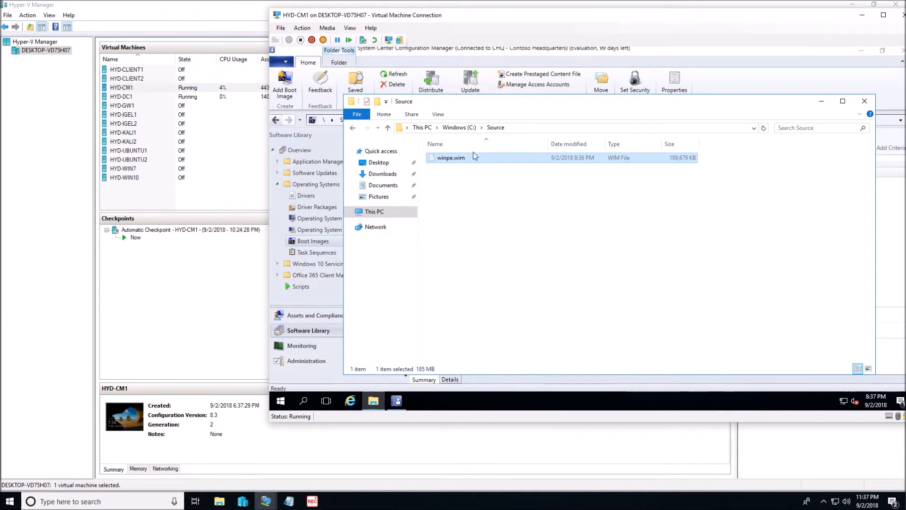
pyautogui.click(462, 128)
pyautogui.doubleClick(468, 305)
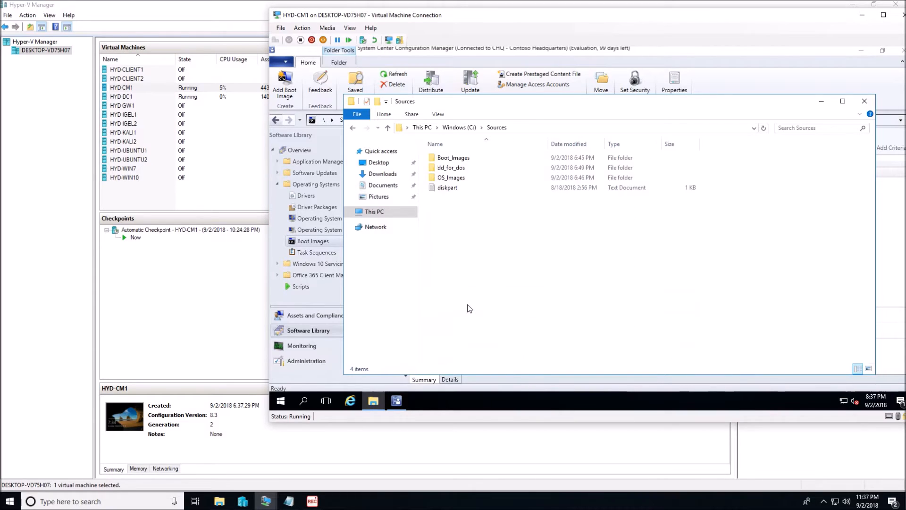
pyautogui.doubleClick(465, 158)
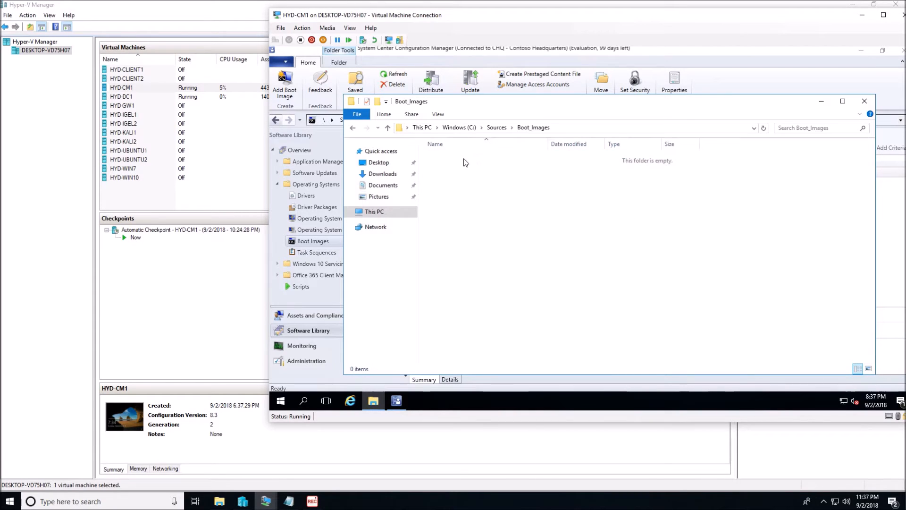
pyautogui.rightClick(472, 214)
pyautogui.click(496, 277)
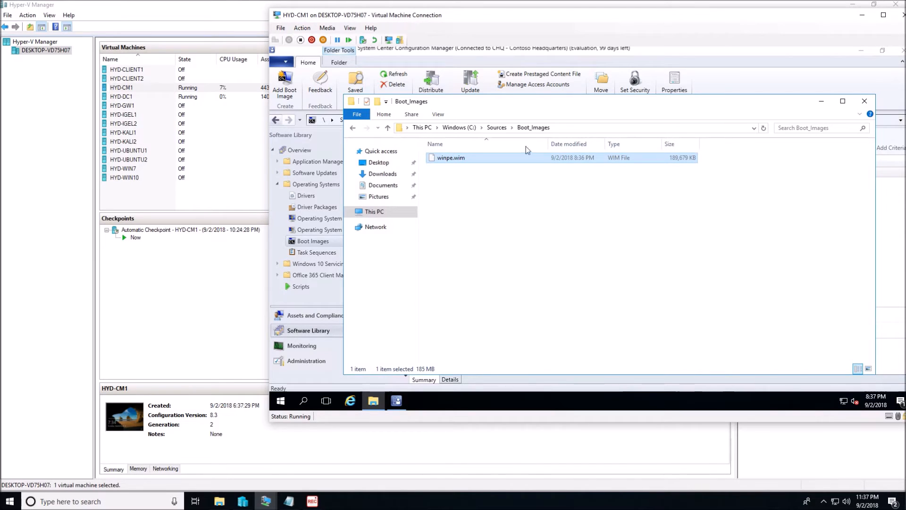
pyautogui.click(497, 128)
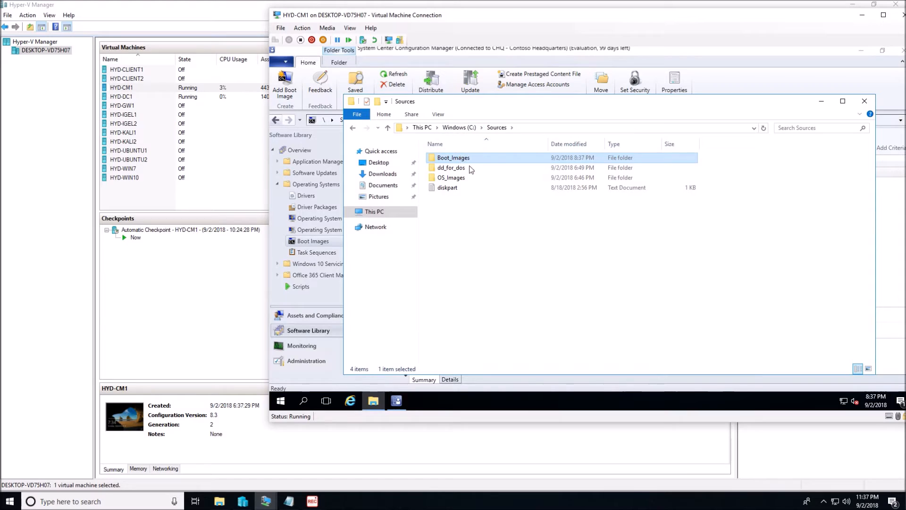
pyautogui.click(864, 101)
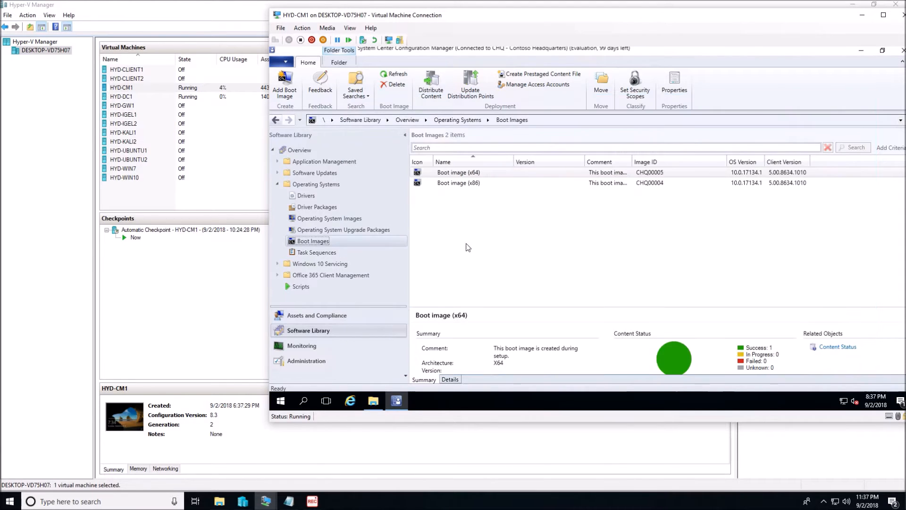
# Step: Start adding a new boot image and browse to the network folder \\cm1\c$\sources\Boot_Images\ for its data source
pyautogui.click(444, 216)
pyautogui.rightClick(434, 216)
pyautogui.click(467, 223)
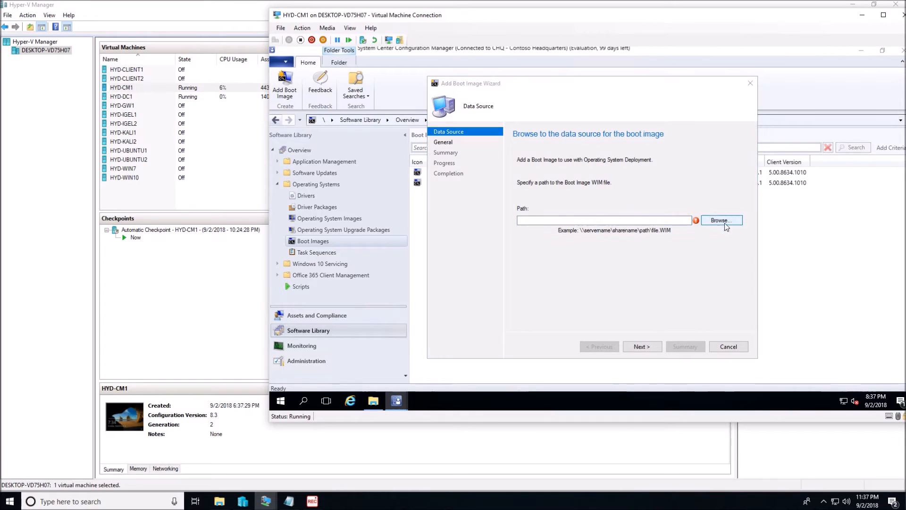
pyautogui.click(726, 223)
pyautogui.click(587, 114)
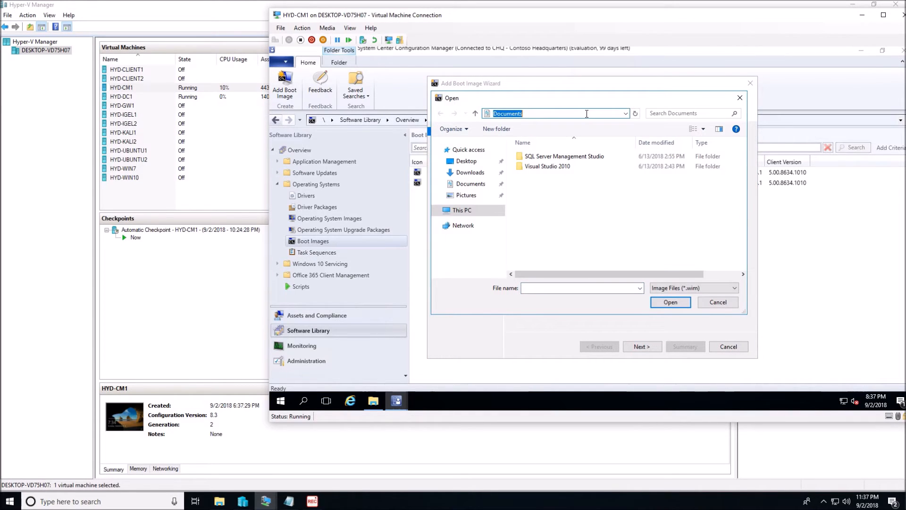
pyautogui.write('\\cm1\\')
pyautogui.write('sources')
pyautogui.press('BackSpace')
pyautogui.press('BackSpace')
pyautogui.press('BackSpace')
pyautogui.press('BackSpace')
pyautogui.press('BackSpace')
pyautogui.press('BackSpace')
pyautogui.press('BackSpace')
pyautogui.write('c$\\sources\\Boot_Images\\')
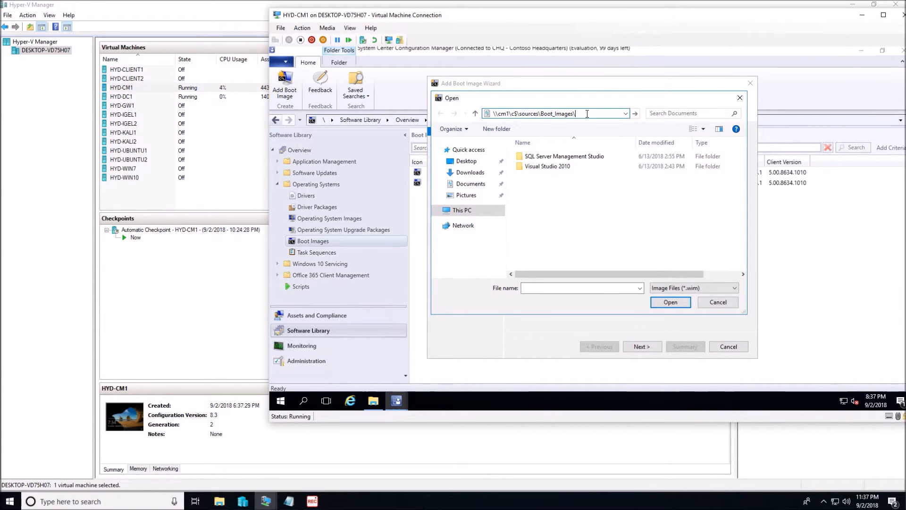
pyautogui.press('Return')
# Step: Choose winpe.wim as the boot image's source file and continue to the general boot image data
pyautogui.click(552, 157)
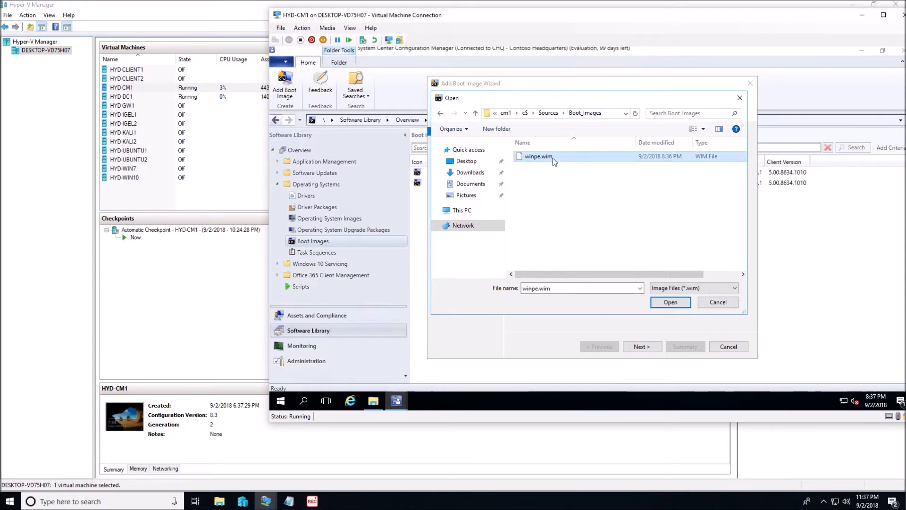
pyautogui.click(655, 299)
pyautogui.click(640, 347)
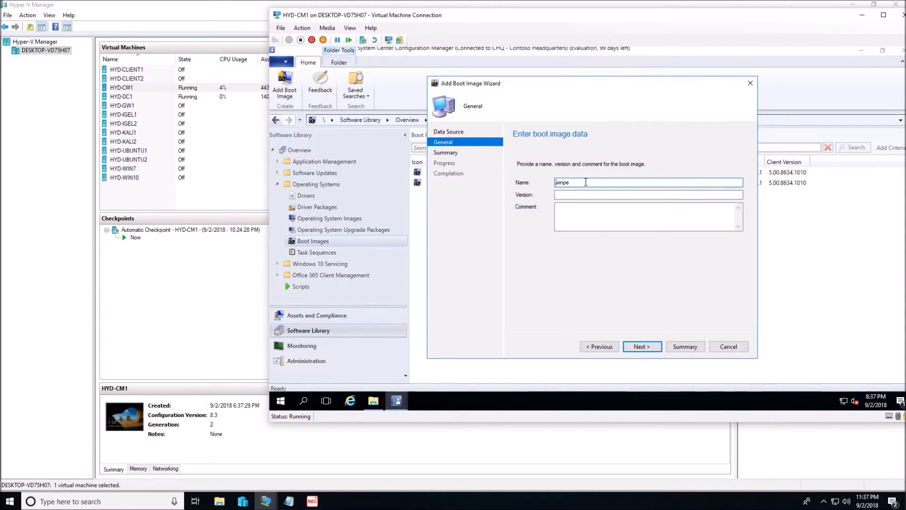
# Step: Name the boot image "Boot Image with DD", set its version to 1803, and complete the wizard
pyautogui.moveTo(594, 184); pyautogui.dragTo(552, 187)
pyautogui.write('Boot Image with')
pyautogui.write('DD')
pyautogui.press('Tab')
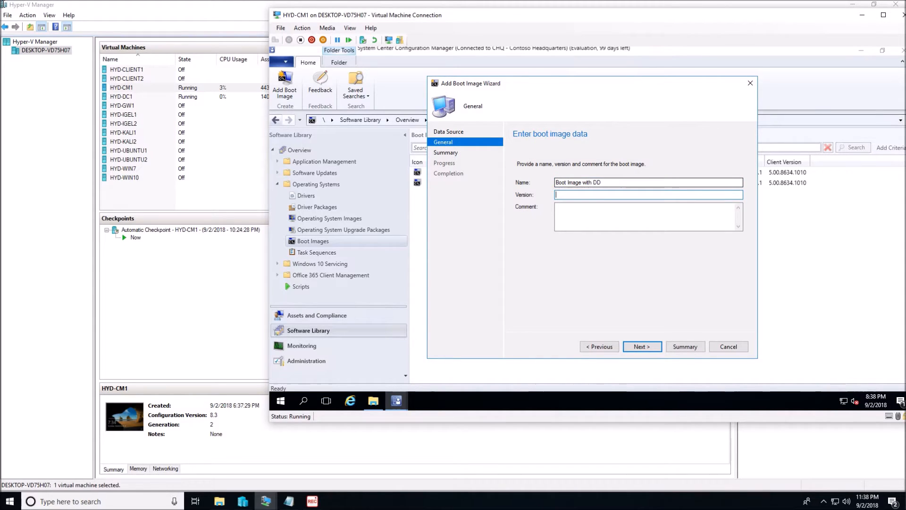
pyautogui.write('1803')
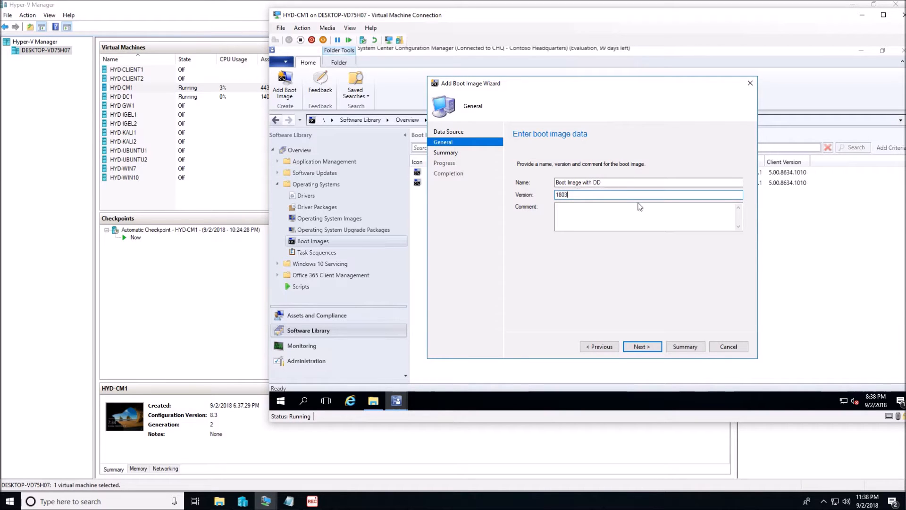
pyautogui.click(642, 346)
pyautogui.click(643, 348)
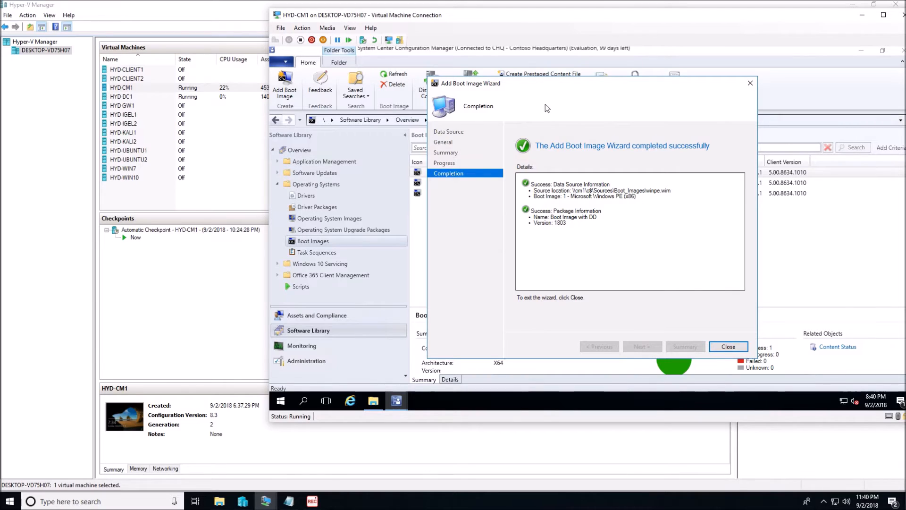
pyautogui.click(728, 346)
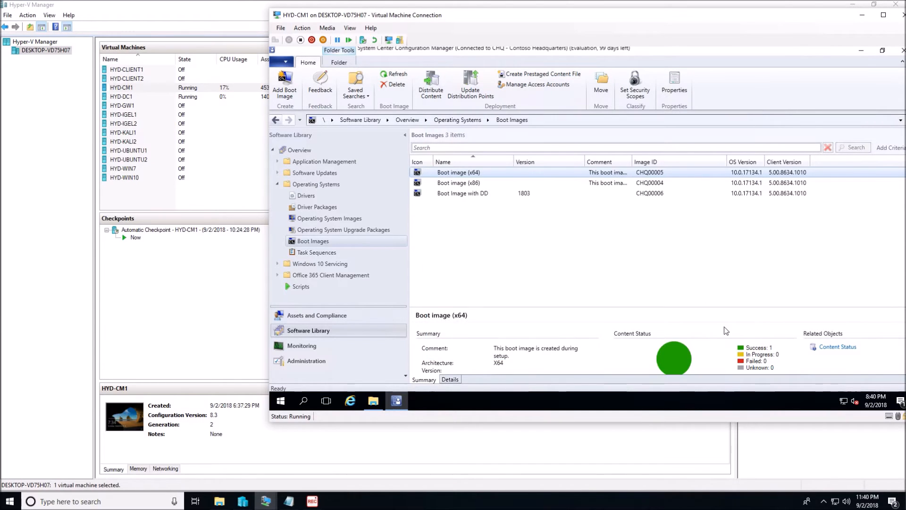
# Step: Open the properties of Boot Image with DD and enable command support (testing only) in its customization settings
pyautogui.click(456, 194)
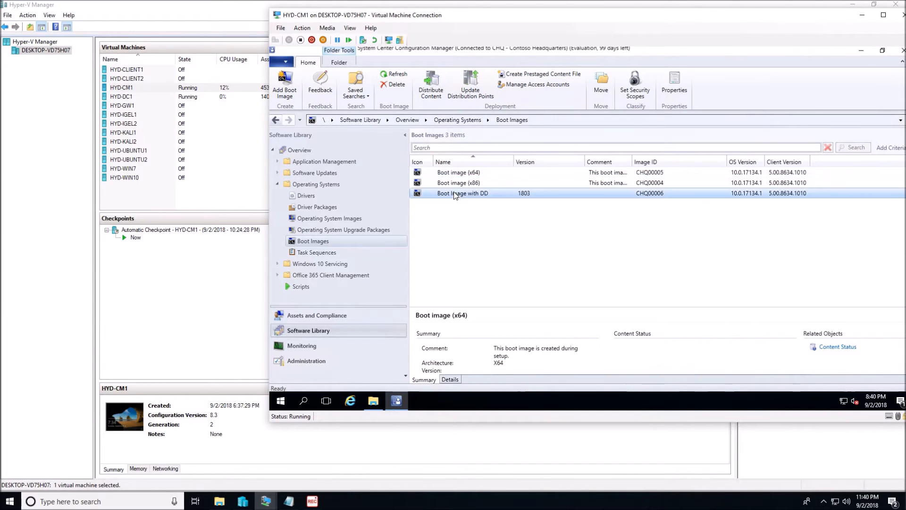
pyautogui.rightClick(497, 193)
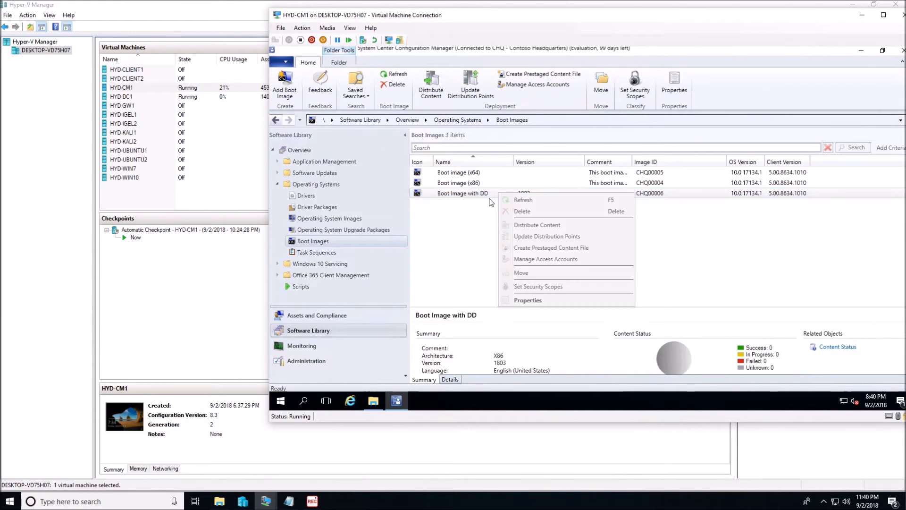
pyautogui.click(525, 301)
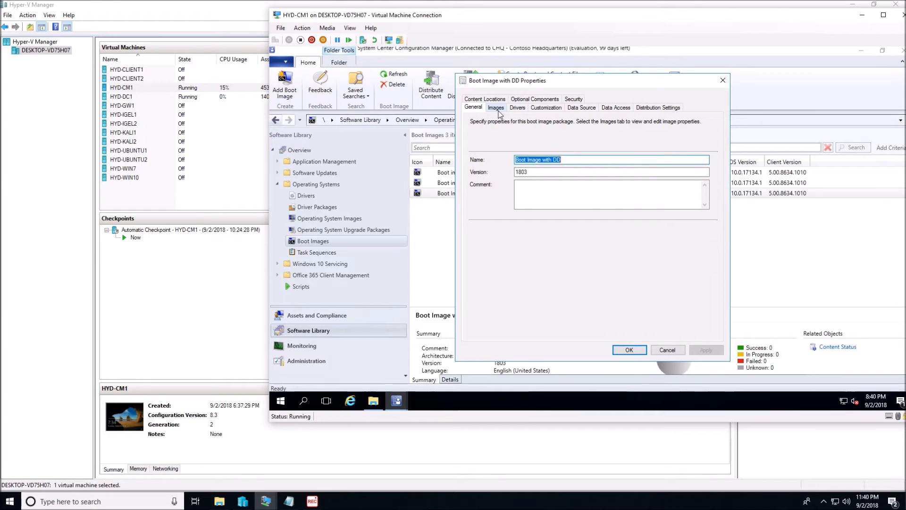
pyautogui.click(546, 110)
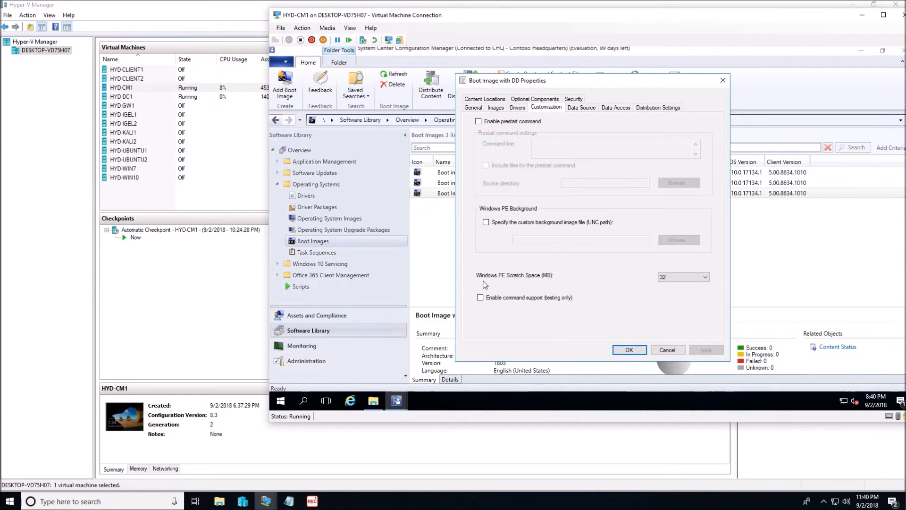
pyautogui.click(480, 298)
# Step: Enable deploying this boot image from the PXE-enabled distribution point and apply the property changes
pyautogui.click(655, 107)
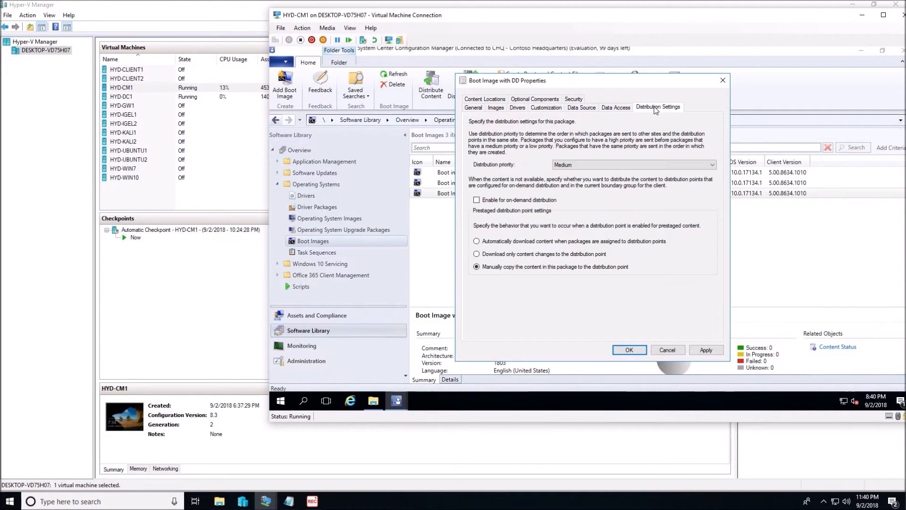
pyautogui.click(613, 108)
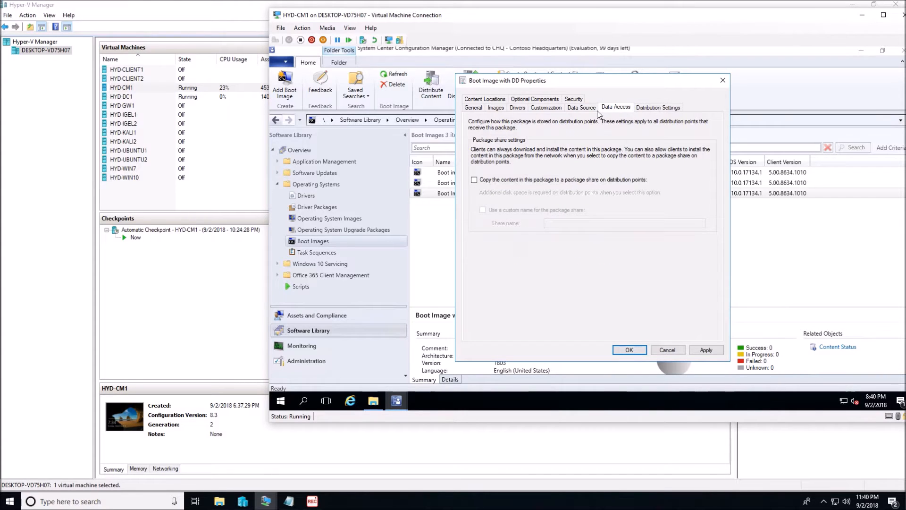
pyautogui.click(579, 110)
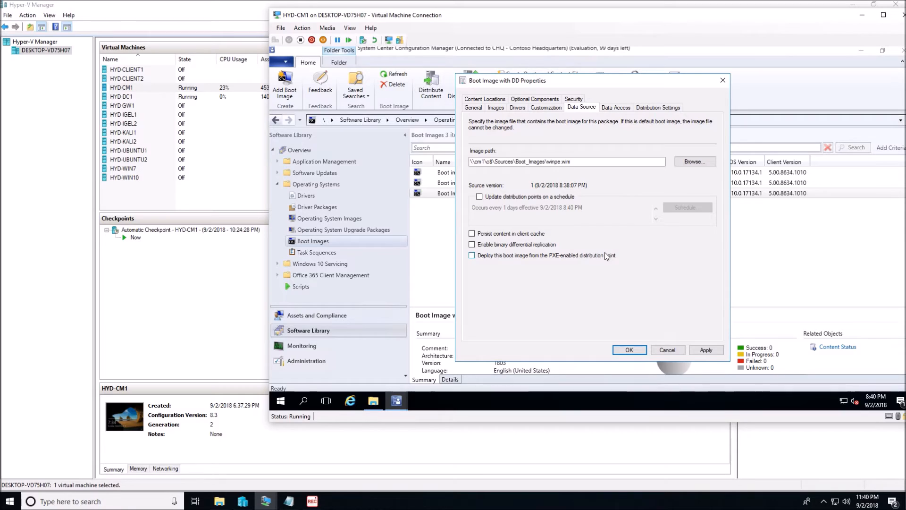
pyautogui.click(471, 258)
pyautogui.click(689, 350)
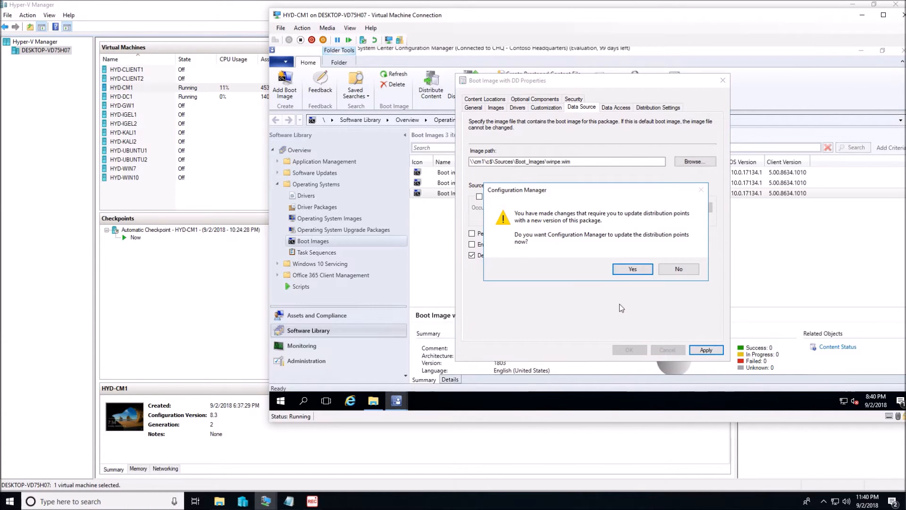
# Step: Agree to update the distribution points, complete the update wizard, and close the boot image properties
pyautogui.click(624, 271)
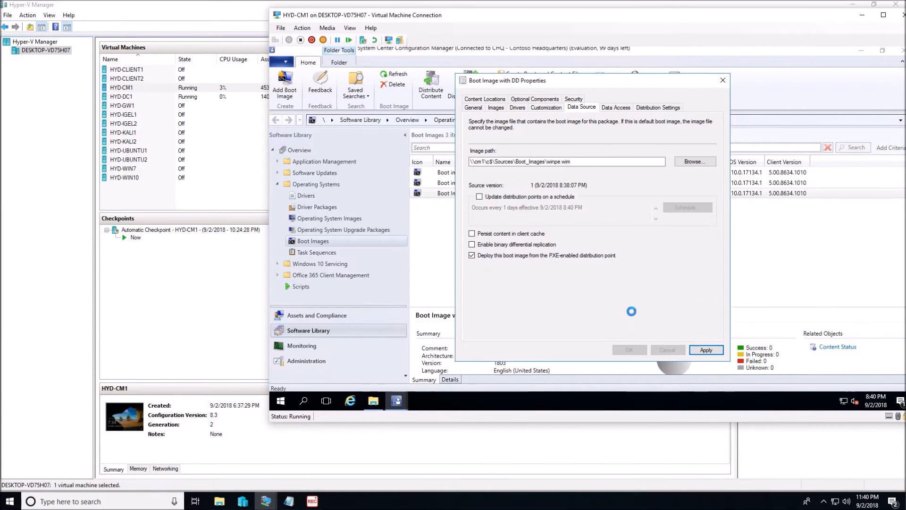
pyautogui.click(640, 347)
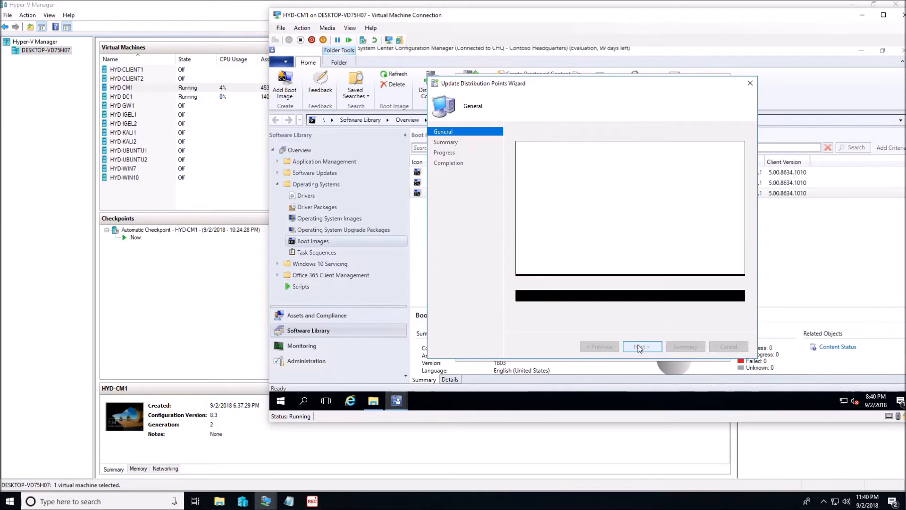
pyautogui.click(641, 346)
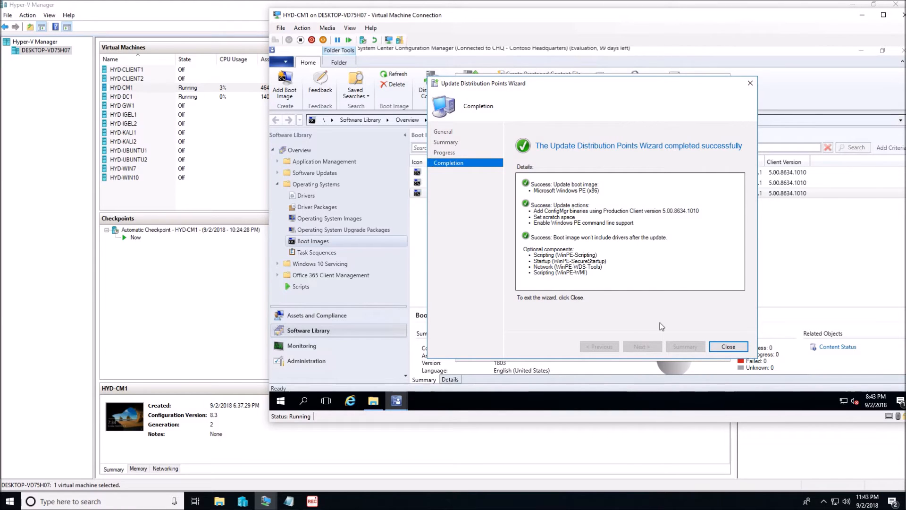
pyautogui.click(728, 347)
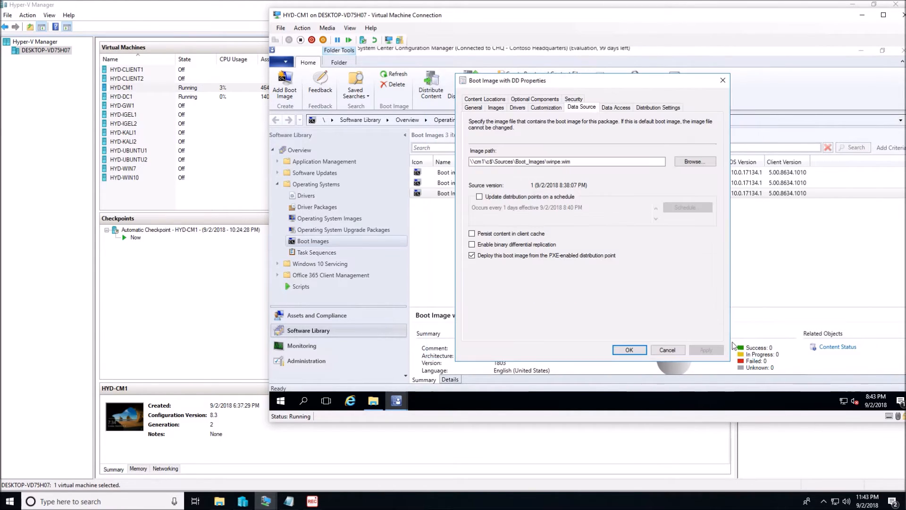
pyautogui.click(629, 349)
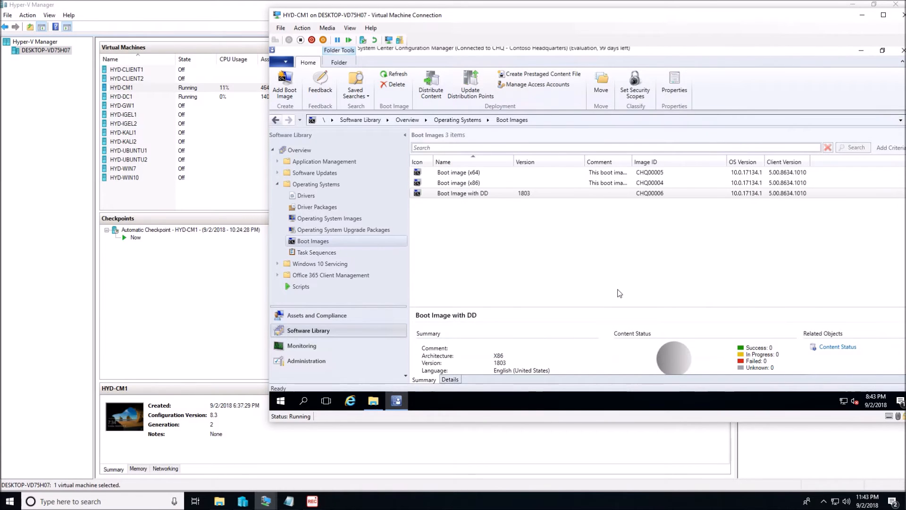
# Step: Distribute the content of Boot Image with DD to the distribution point CM1.CORP.CONTOSO.COM and complete the wizard
pyautogui.click(672, 363)
pyautogui.rightClick(477, 193)
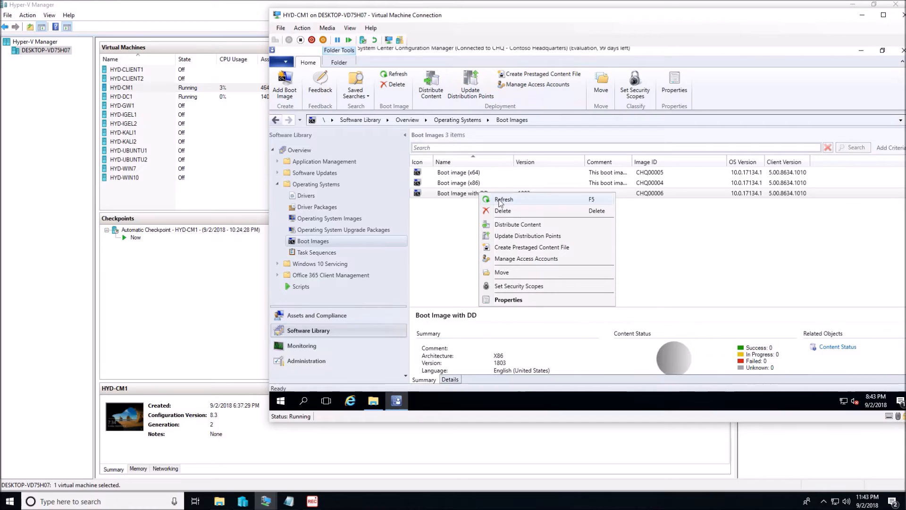
pyautogui.click(502, 226)
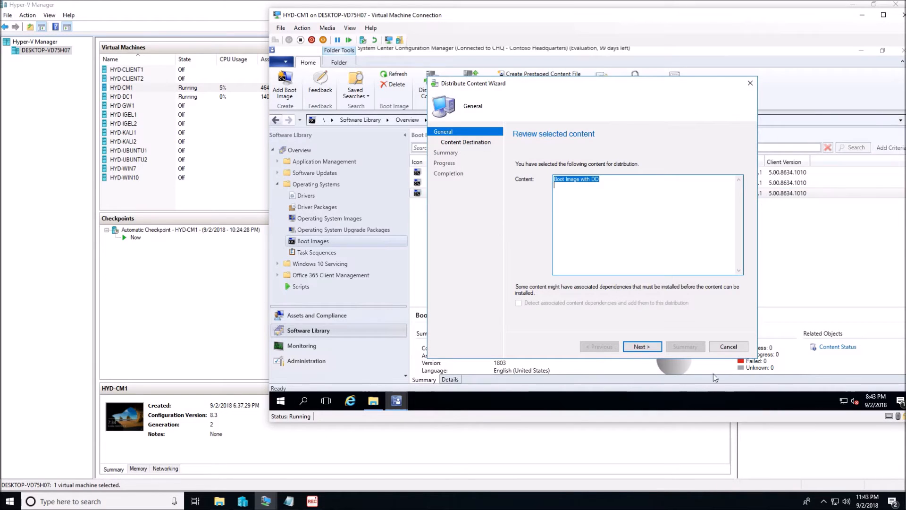
pyautogui.click(642, 347)
pyautogui.click(718, 203)
pyautogui.click(725, 225)
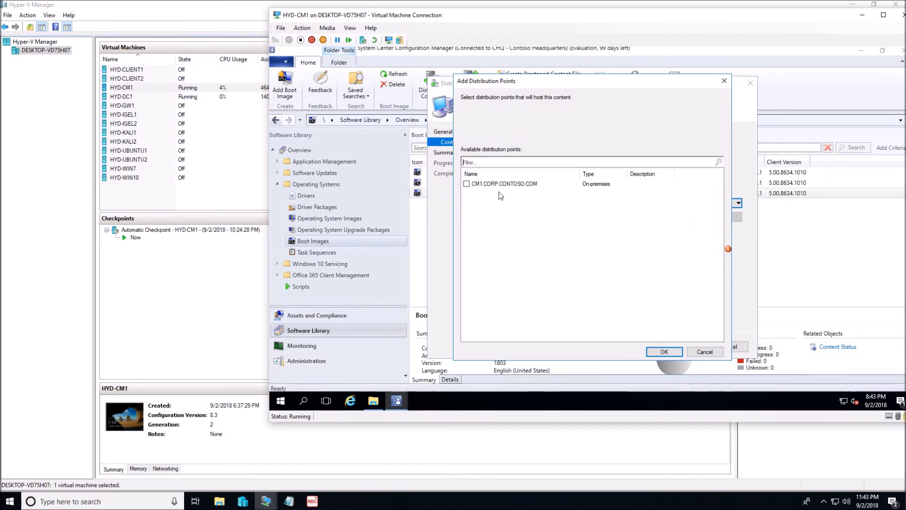
pyautogui.click(467, 185)
pyautogui.click(652, 352)
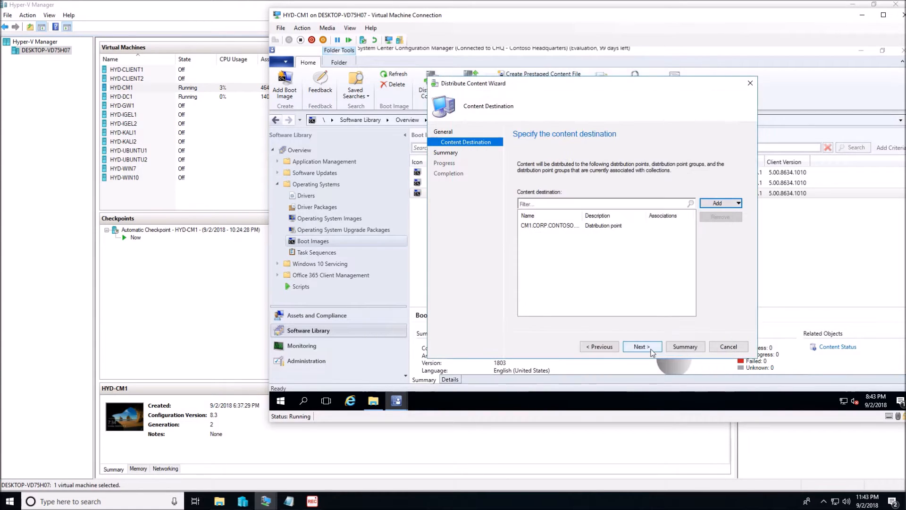
pyautogui.click(651, 351)
pyautogui.click(645, 351)
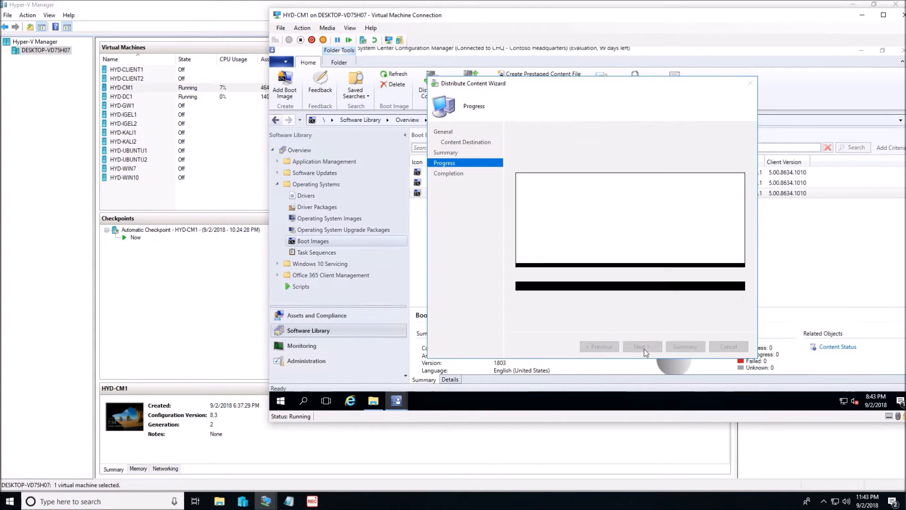
pyautogui.click(729, 347)
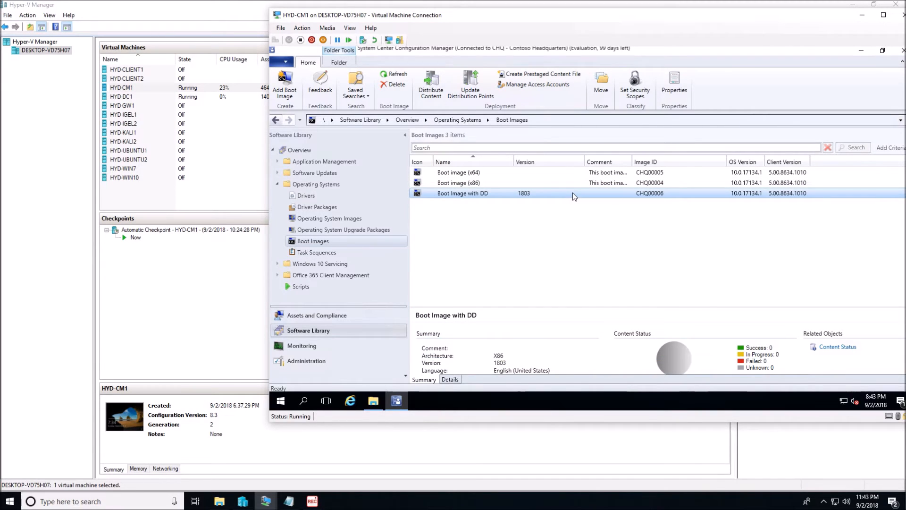
# Step: Start creating task sequence media in Task Sequences, choosing bootable media with dynamic management point selection
pyautogui.click(316, 252)
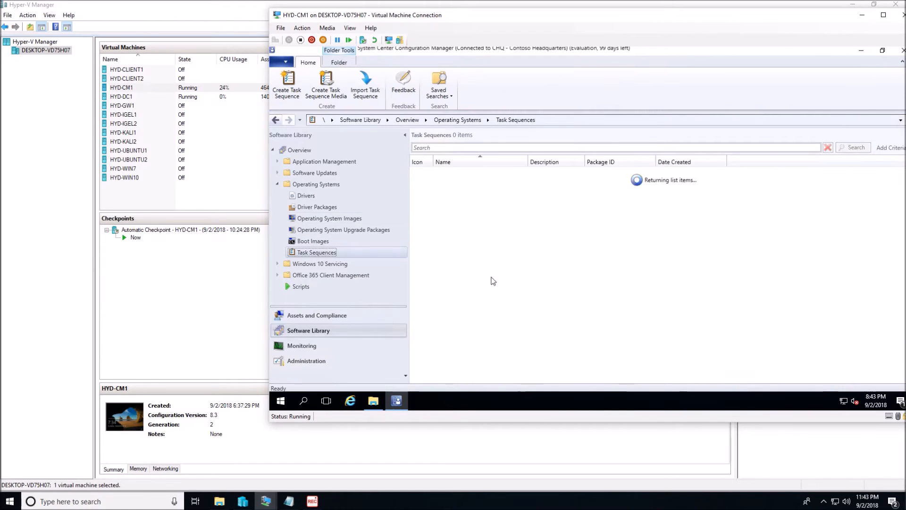
pyautogui.rightClick(469, 226)
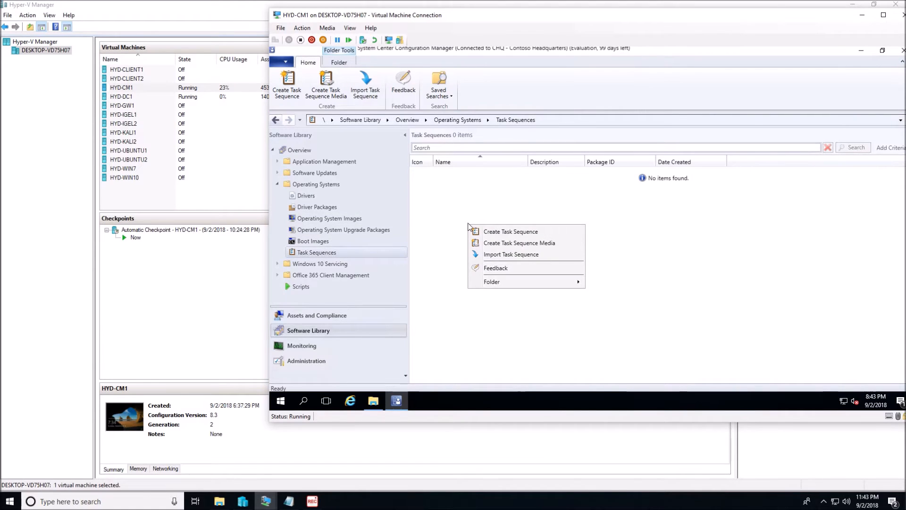
pyautogui.click(515, 243)
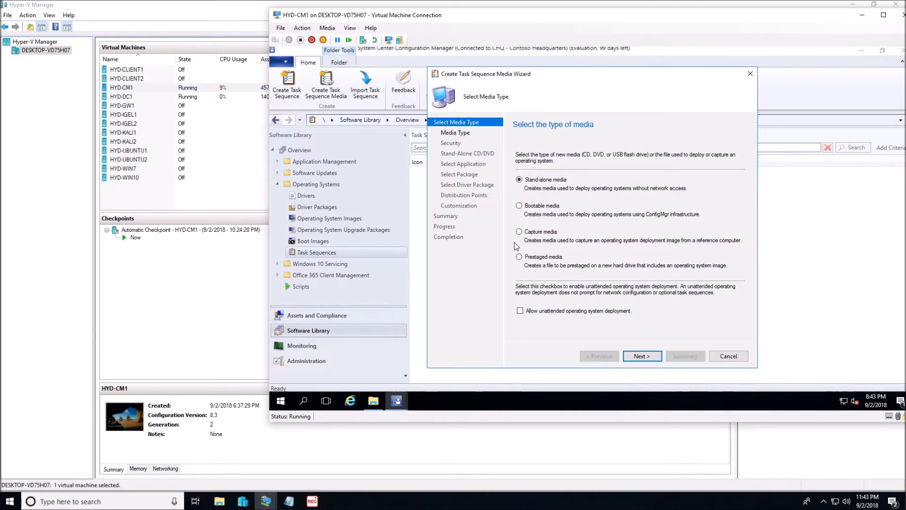
pyautogui.click(518, 206)
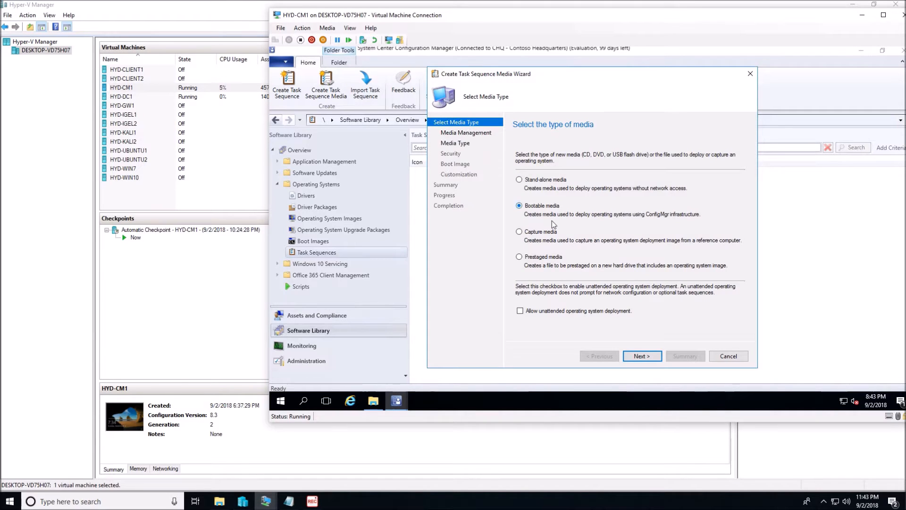
pyautogui.click(637, 356)
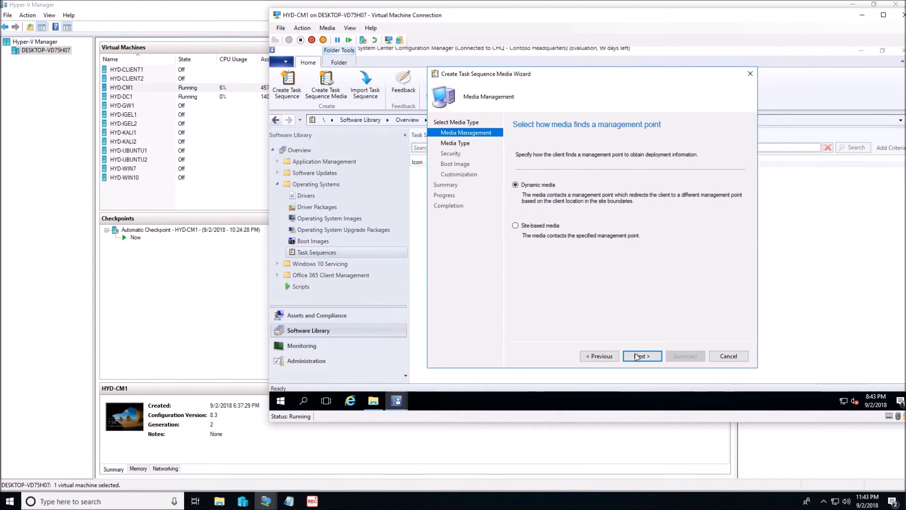
pyautogui.click(637, 356)
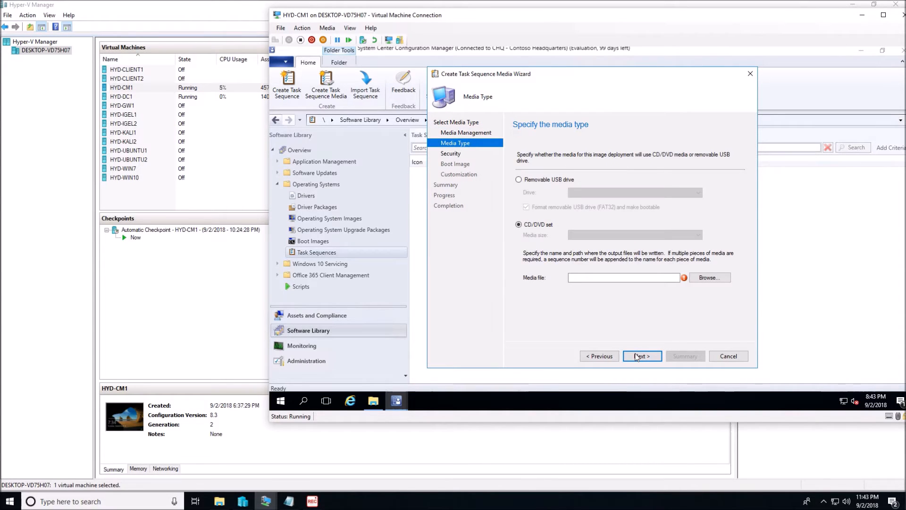
# Step: Save the CD/DVD media file as SCCMwithDD in Sources\Boot_Images on cm1, and turn off password protection for the media
pyautogui.click(706, 280)
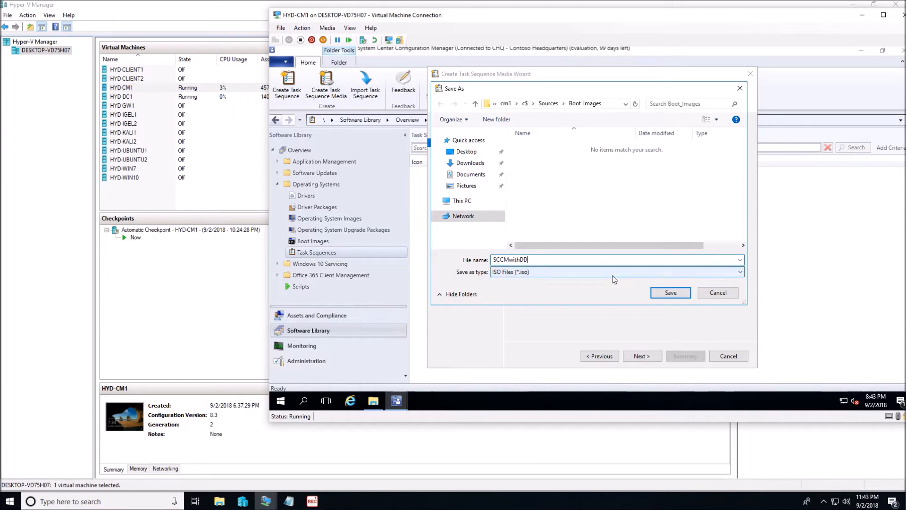
pyautogui.click(670, 293)
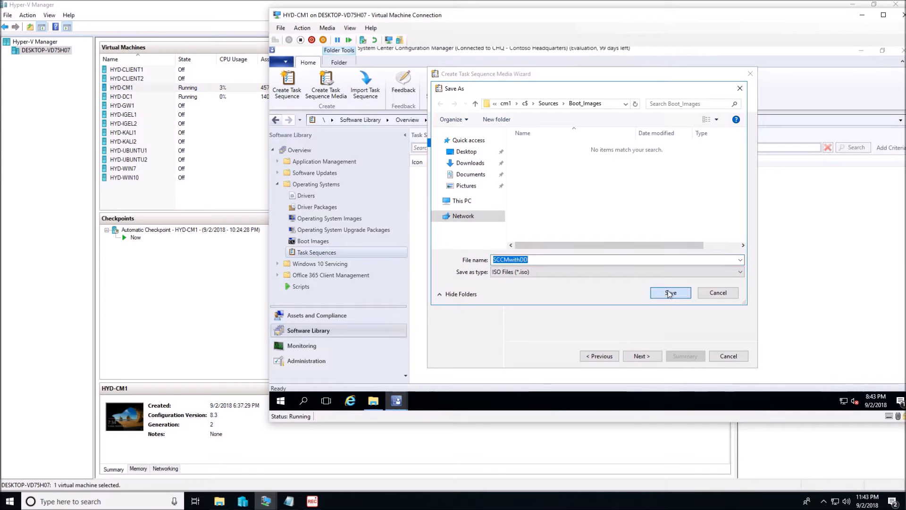
pyautogui.click(641, 357)
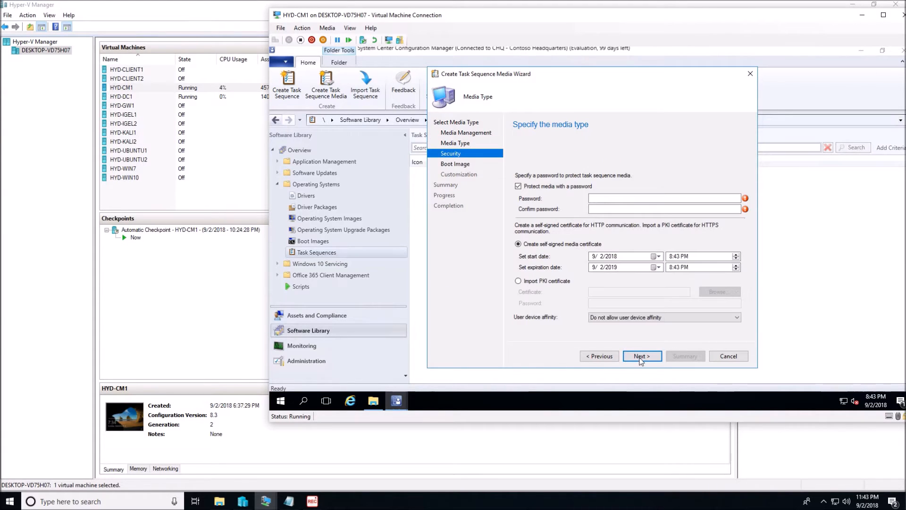
pyautogui.click(536, 187)
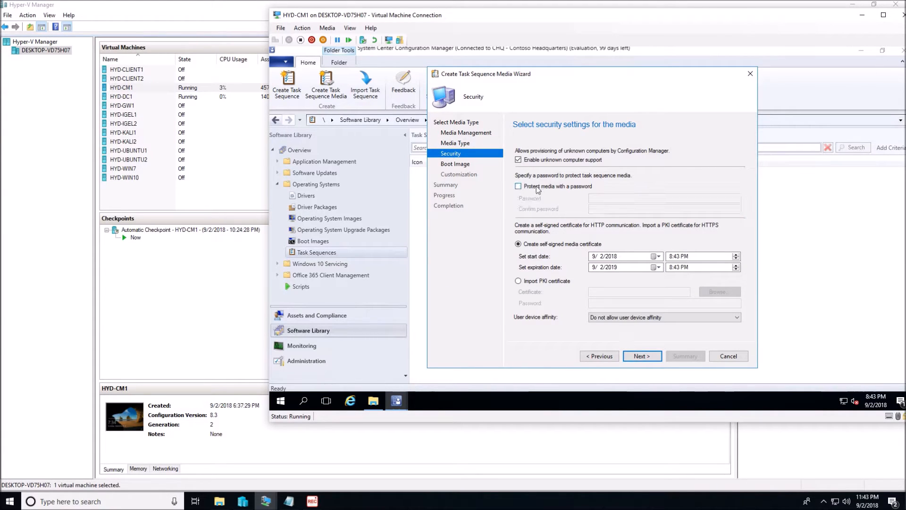
pyautogui.click(638, 357)
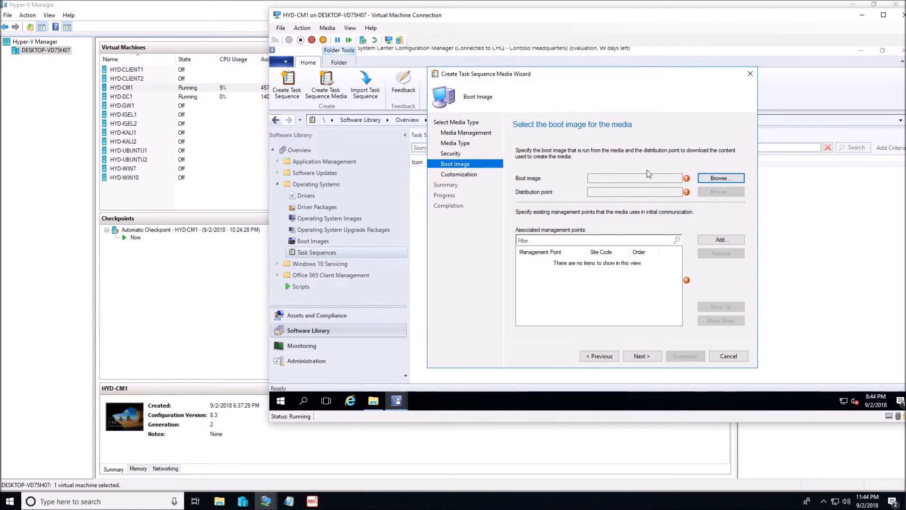
# Step: Set the media's boot image to Boot Image with DD and its distribution point to CM1.CORP.CONTOSO.COM
pyautogui.click(717, 182)
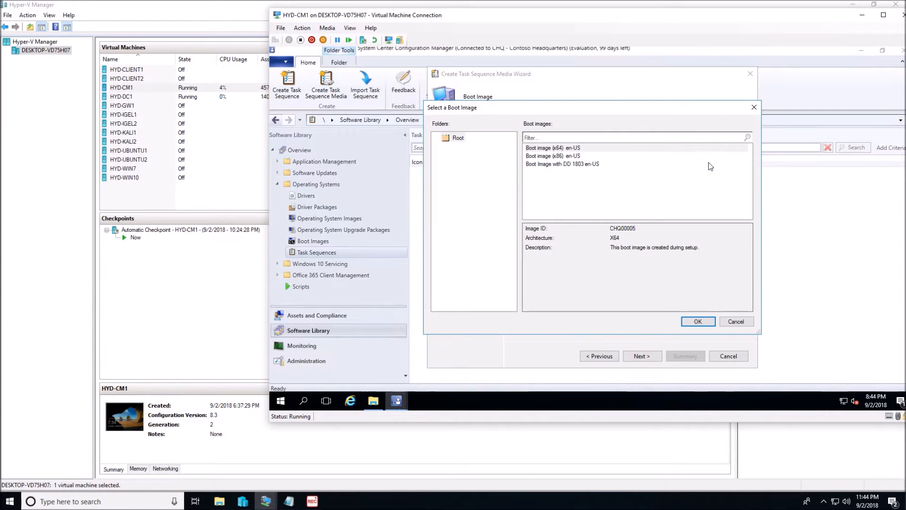
pyautogui.click(580, 165)
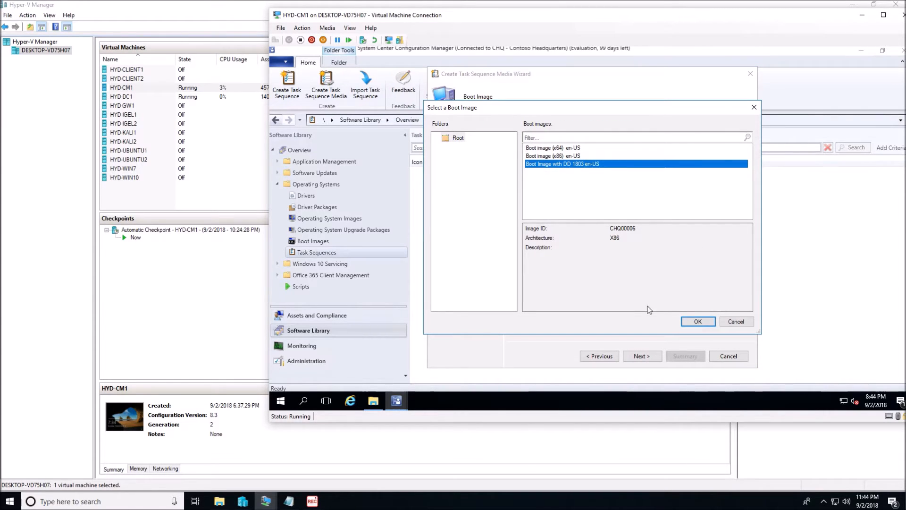
pyautogui.click(697, 321)
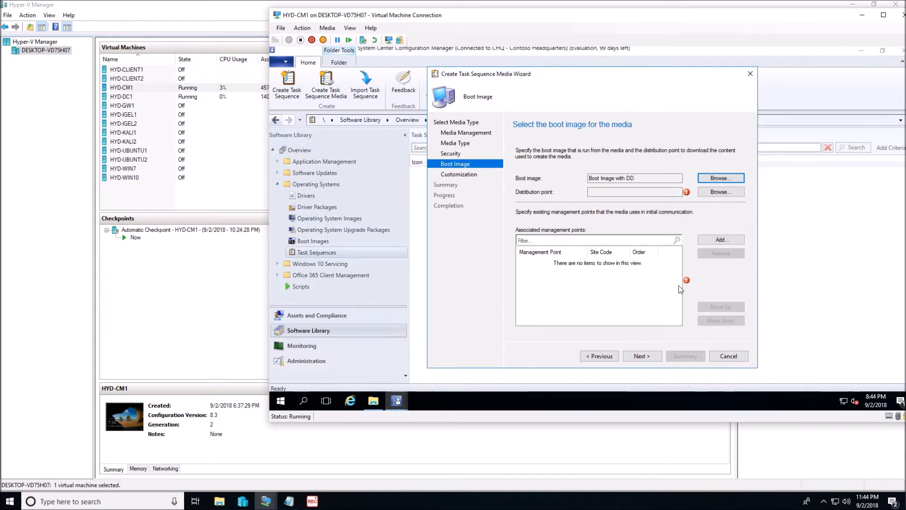
pyautogui.click(721, 192)
pyautogui.click(505, 203)
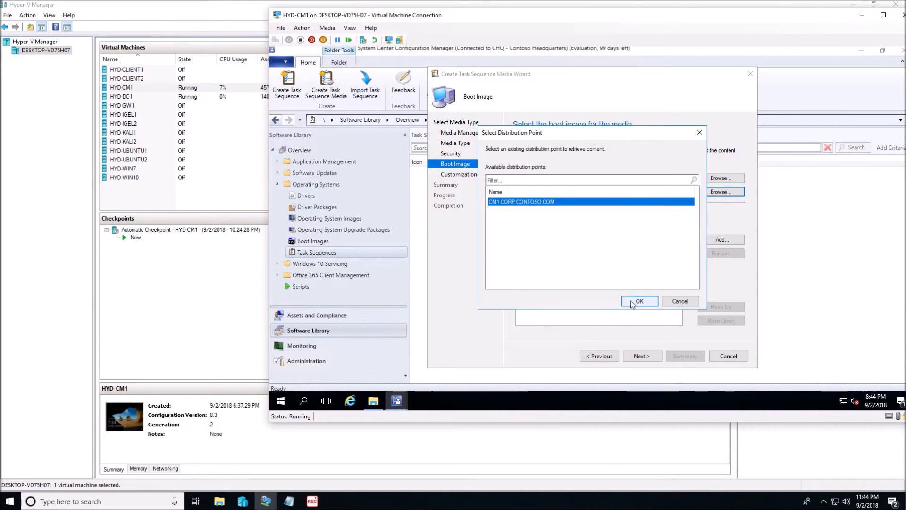
pyautogui.click(636, 300)
# Step: Add CM1.corp.contoso.com as management point and start building the media without customization, allowing the elevation request
pyautogui.click(722, 239)
pyautogui.click(490, 204)
pyautogui.click(637, 308)
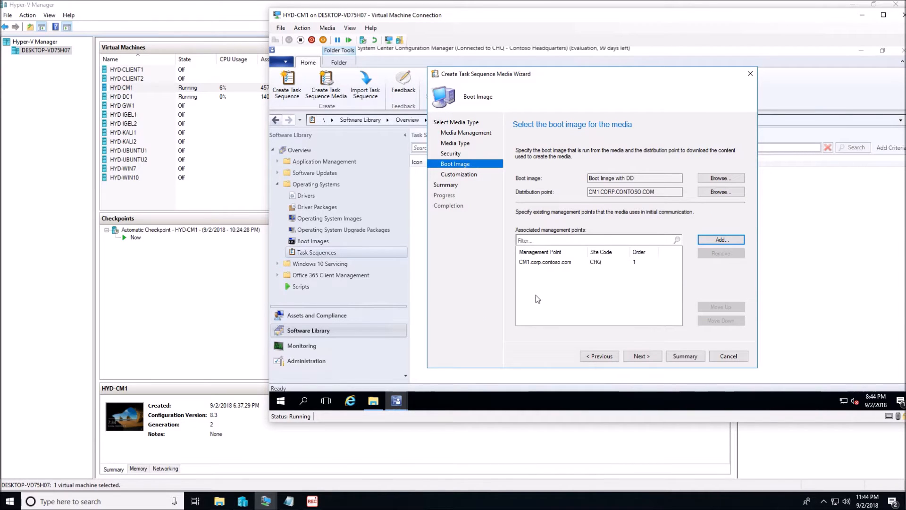
pyautogui.click(642, 356)
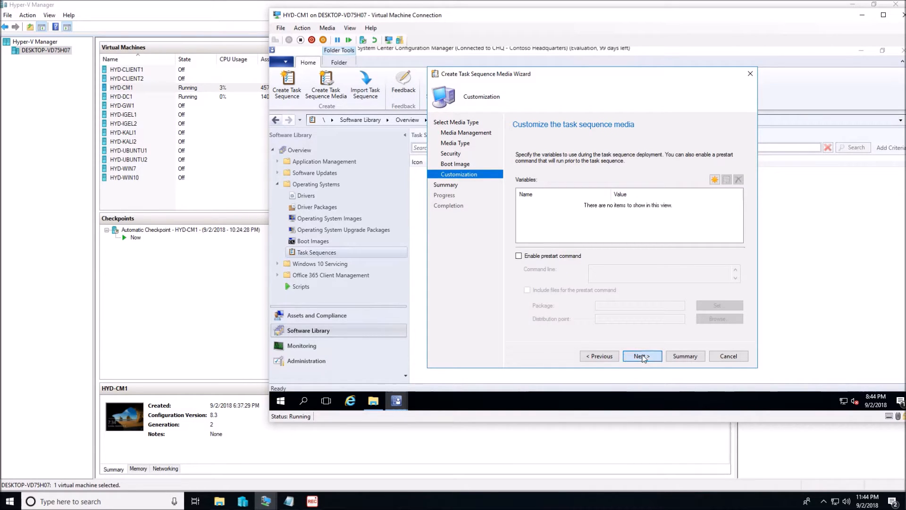
pyautogui.click(642, 356)
pyautogui.click(641, 356)
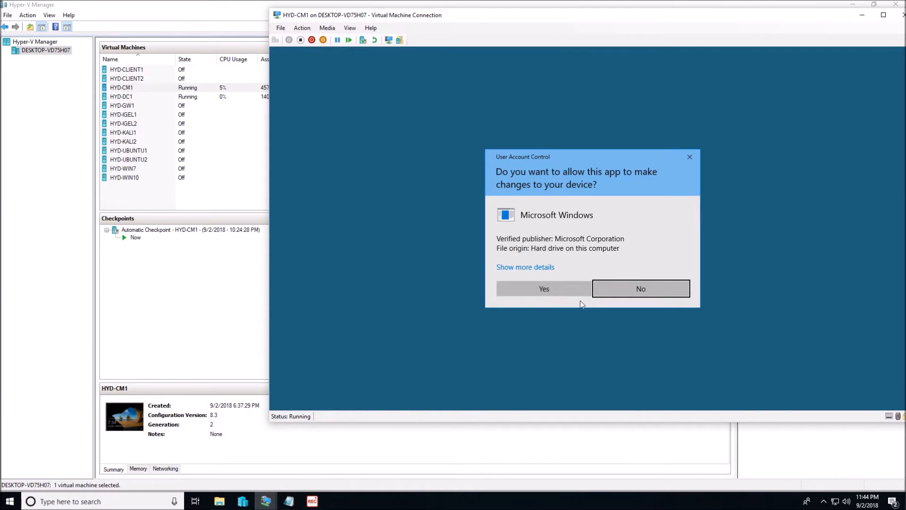
pyautogui.click(556, 290)
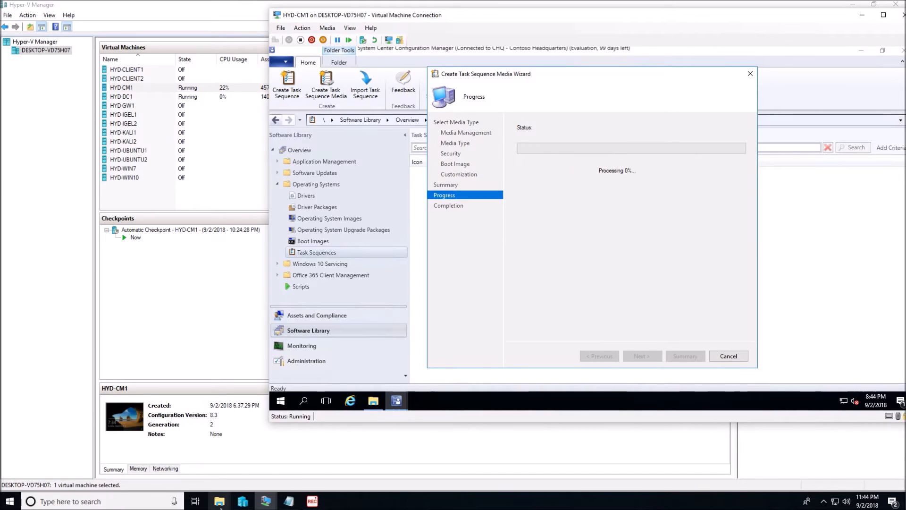
# Step: Bring up the host's cm1 c$ folder window, move it clear of the wizard's progress, and close the completed media wizard
pyautogui.moveTo(219, 505)
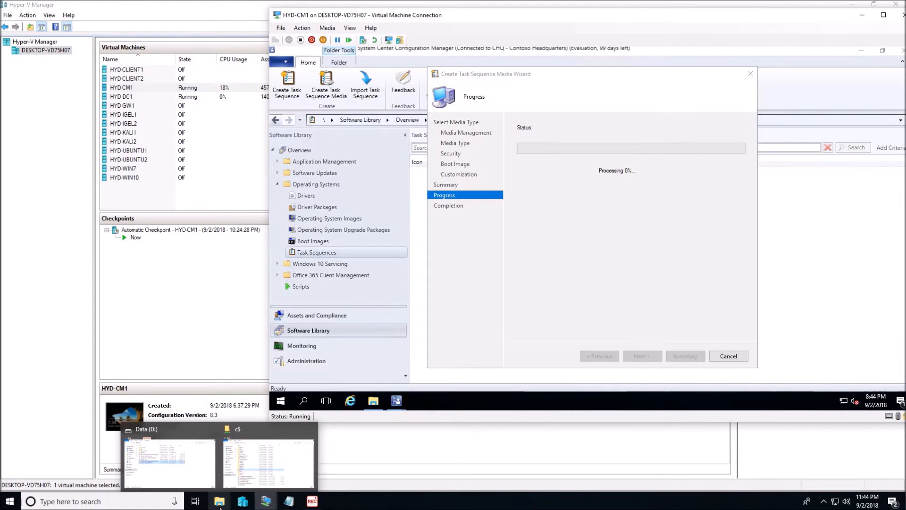
pyautogui.click(232, 483)
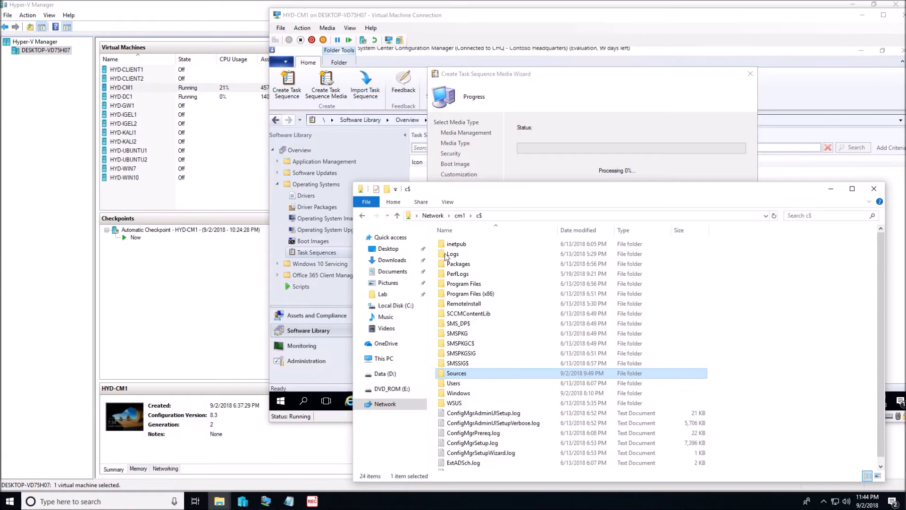
pyautogui.moveTo(567, 191); pyautogui.dragTo(574, 262)
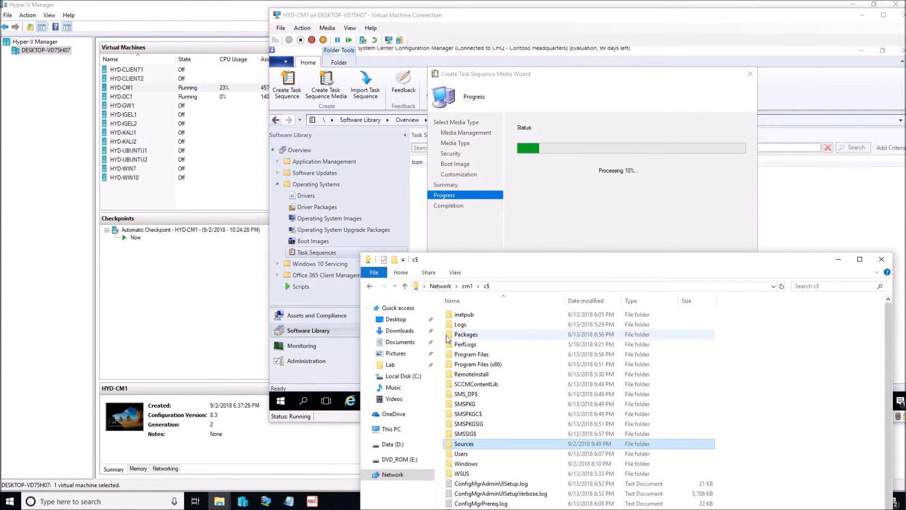
pyautogui.click(655, 194)
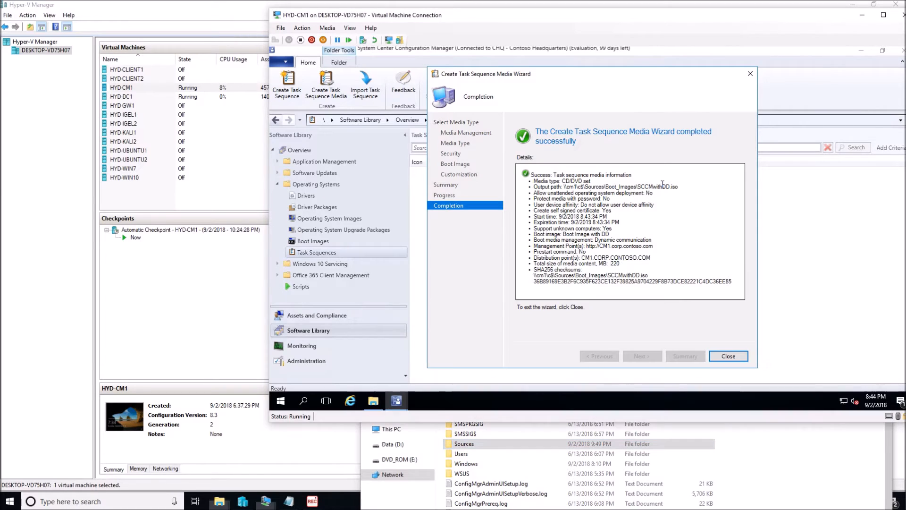
pyautogui.click(728, 355)
# Step: Open Sources\Boot_Images in the cm1 c$ share and copy SCCMwithDD.iso
pyautogui.click(661, 443)
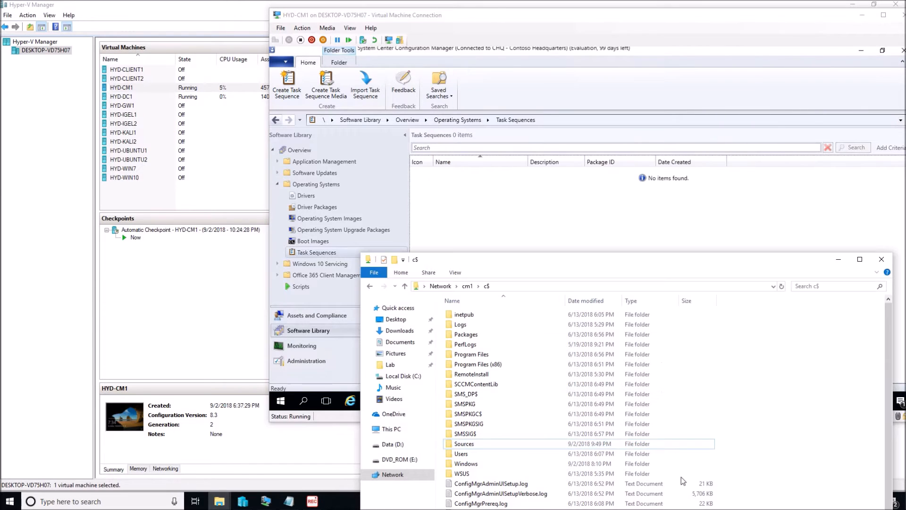
pyautogui.doubleClick(455, 444)
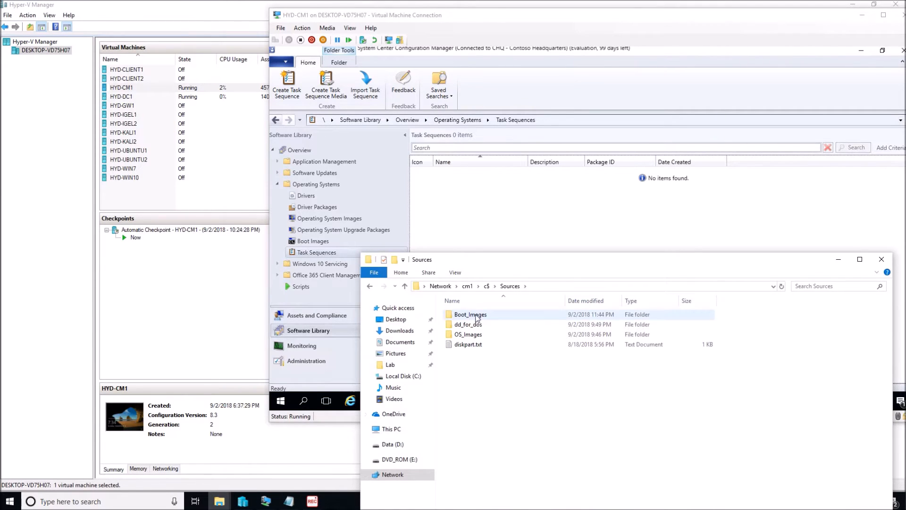
pyautogui.doubleClick(474, 315)
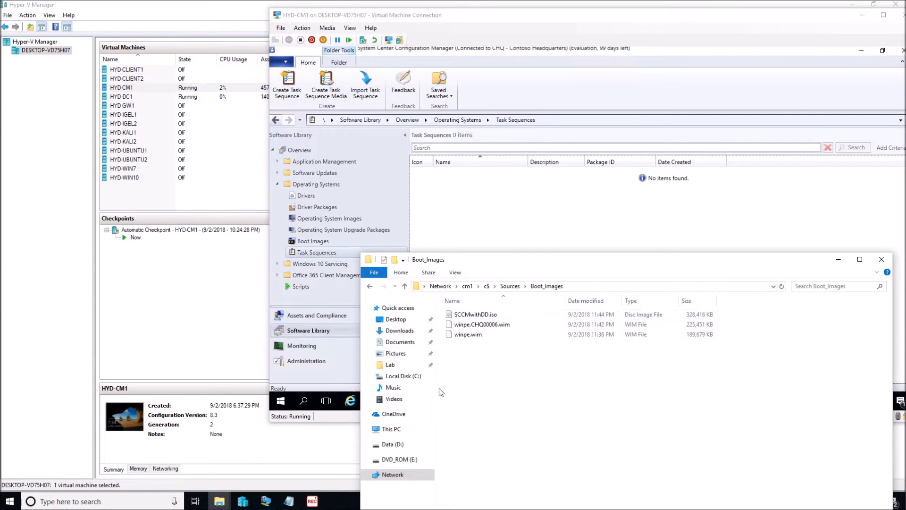
pyautogui.click(467, 317)
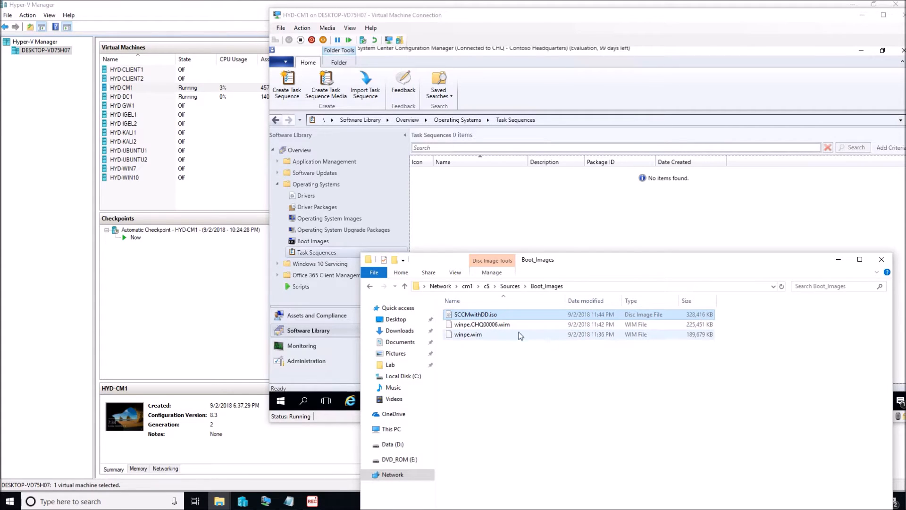
pyautogui.rightClick(499, 318)
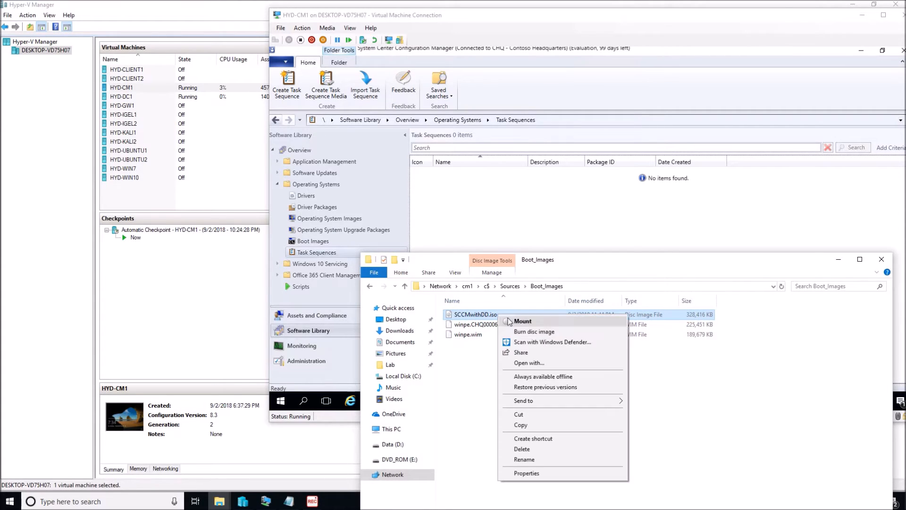
pyautogui.click(521, 425)
# Step: Paste SCCMwithDD.iso into the root of the host's Data (D:) drive and close that folder window
pyautogui.click(215, 502)
pyautogui.click(168, 453)
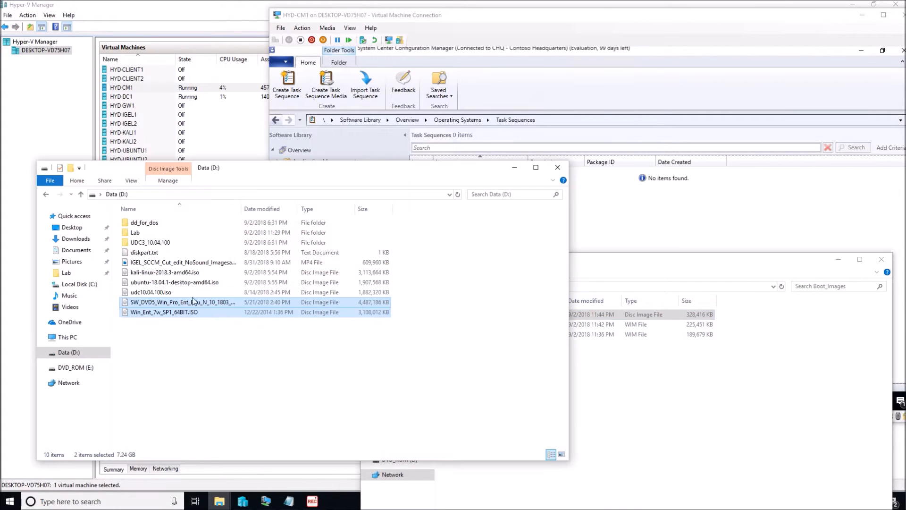
pyautogui.click(75, 337)
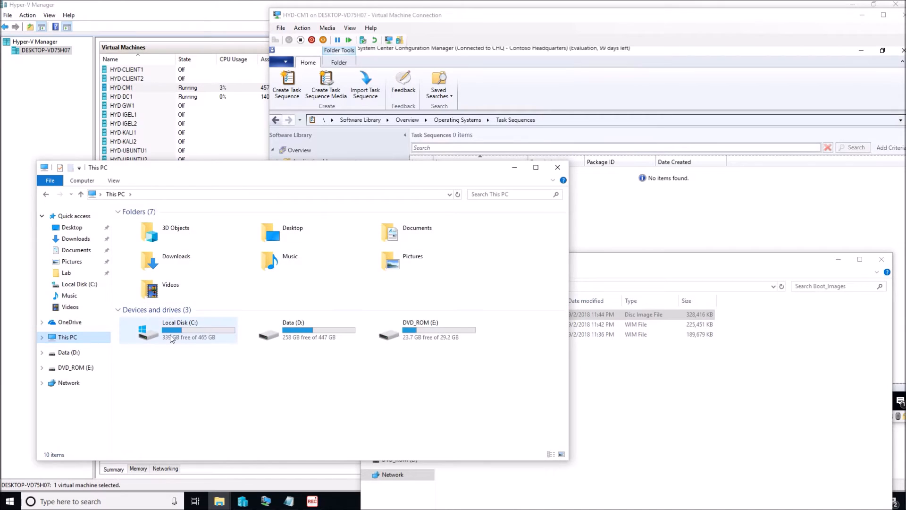
pyautogui.doubleClick(205, 332)
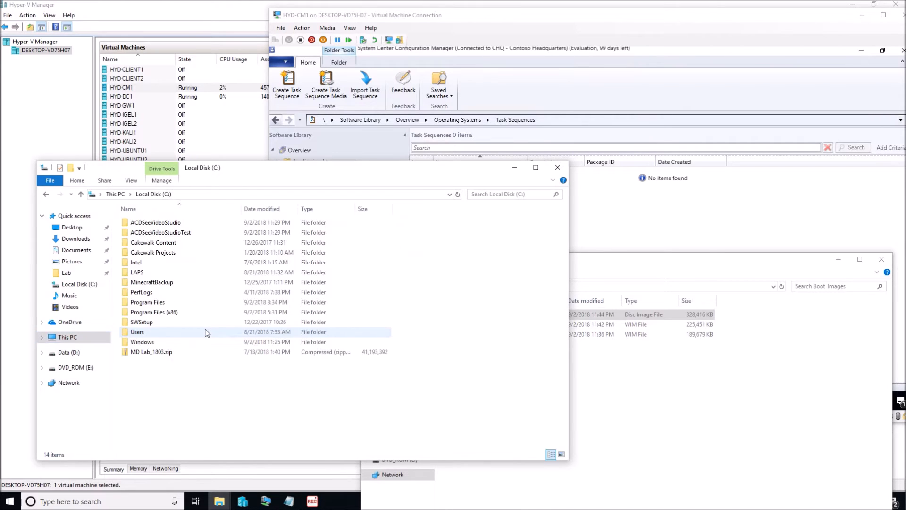
pyautogui.click(77, 352)
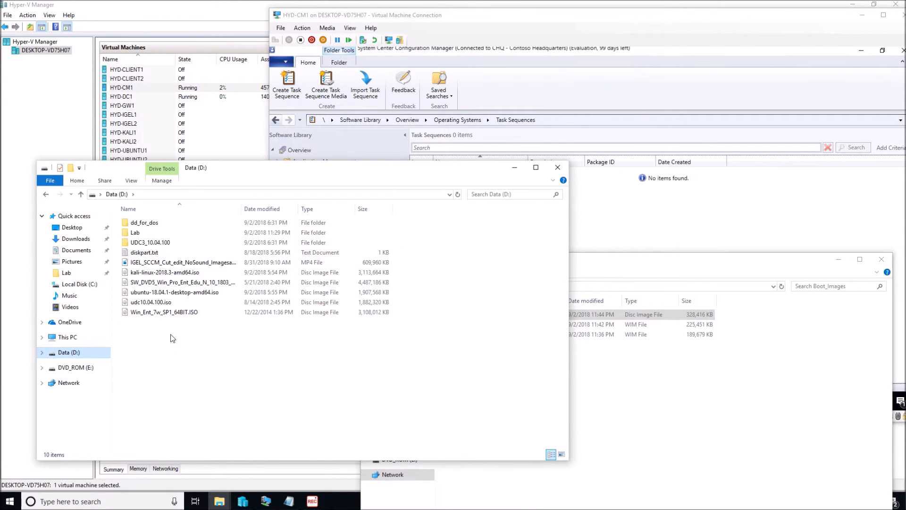
pyautogui.rightClick(154, 336)
pyautogui.click(195, 398)
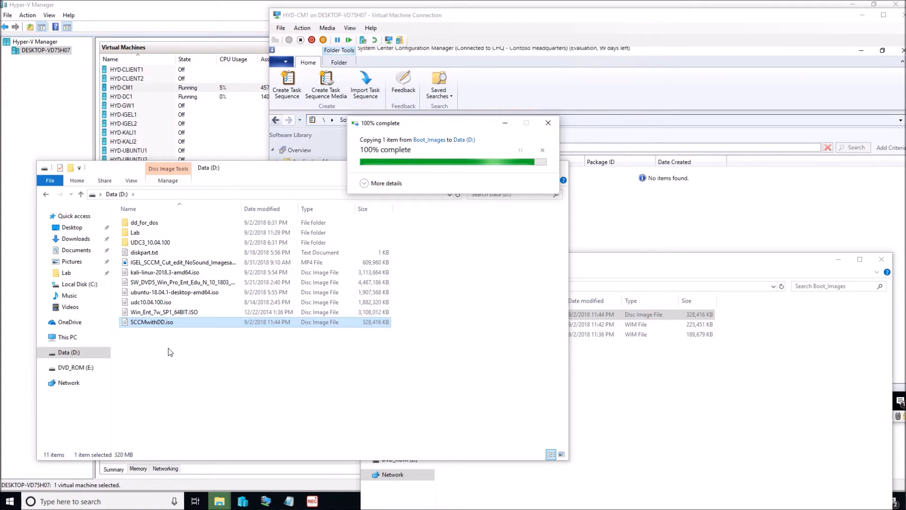
pyautogui.click(184, 342)
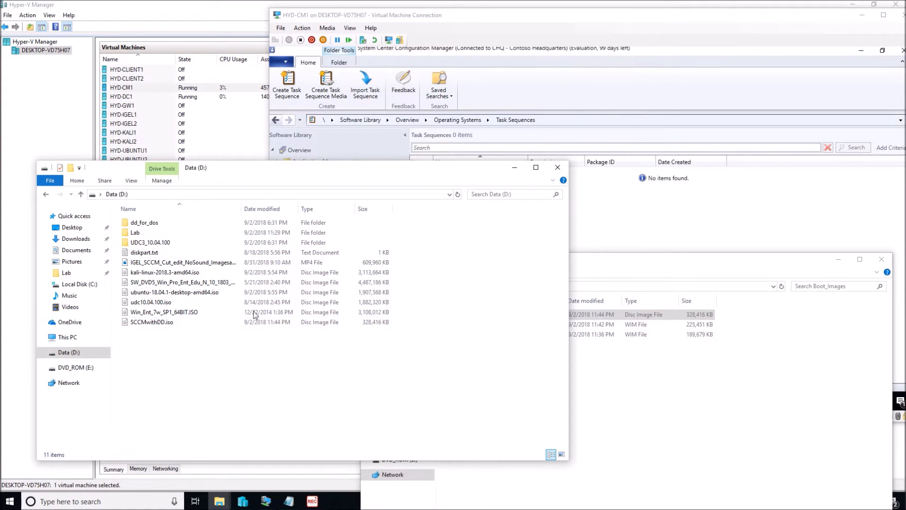
pyautogui.click(557, 168)
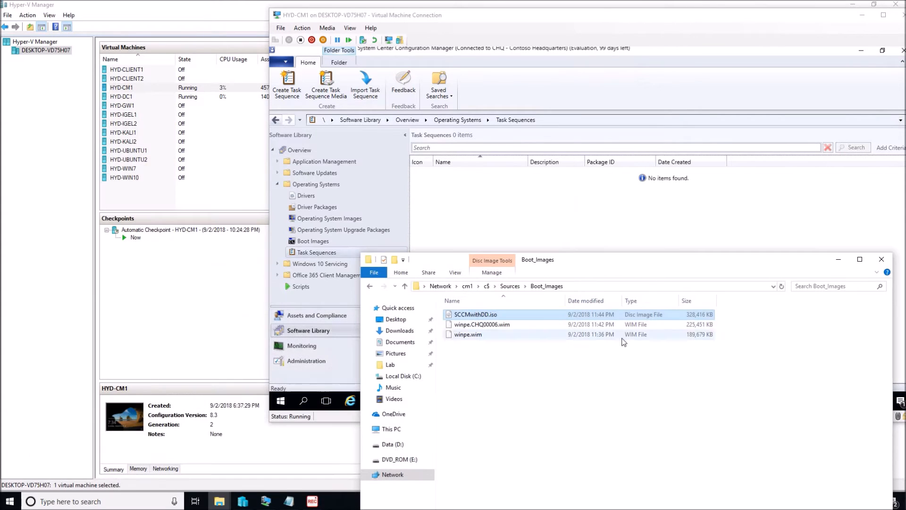
# Step: Minimize the Boot_Images folder window and open the settings of the HYD-IGEL1 virtual machine on the host
pyautogui.click(840, 259)
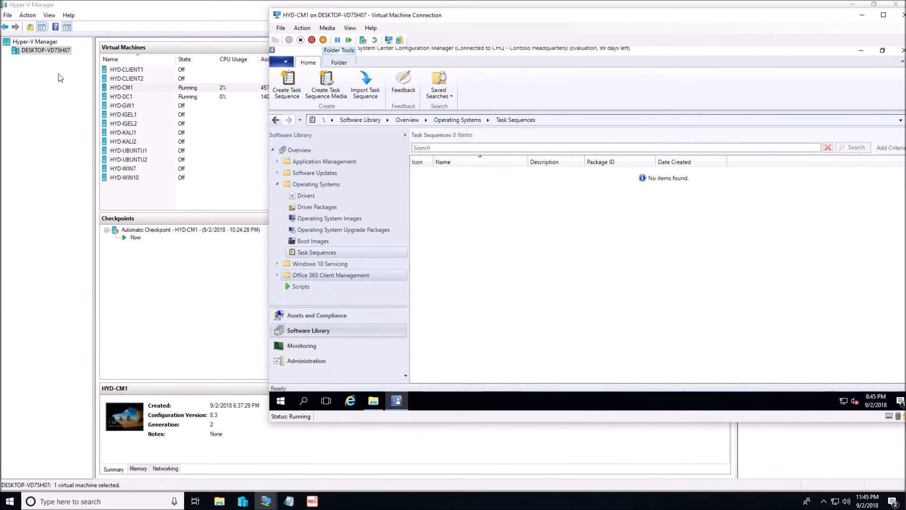
pyautogui.click(127, 115)
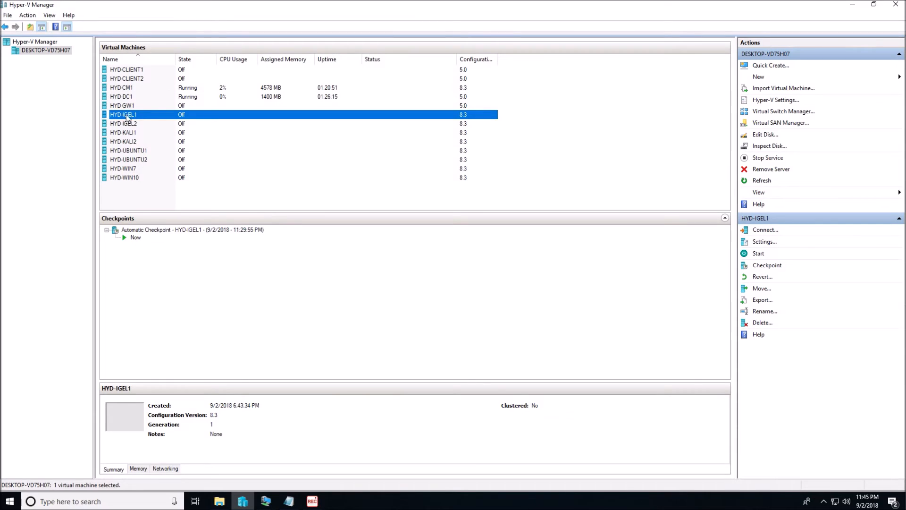
pyautogui.rightClick(191, 118)
pyautogui.click(204, 136)
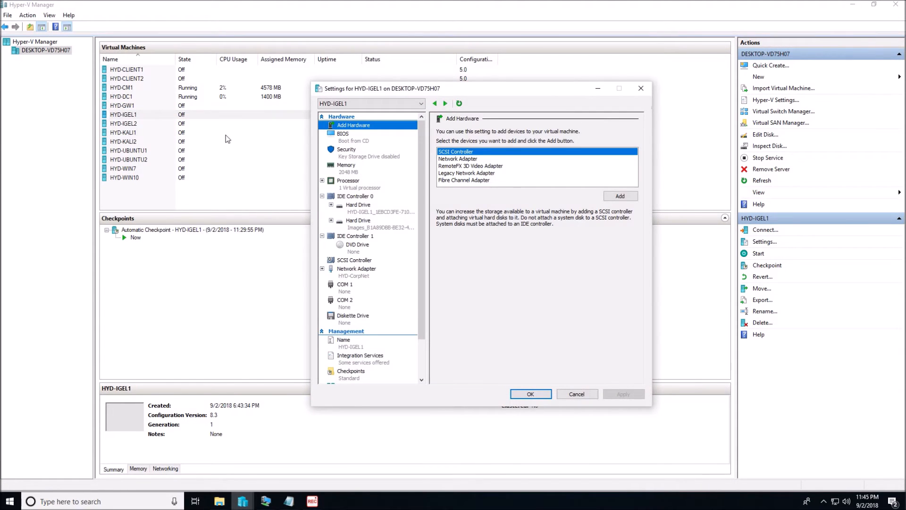
# Step: Set the DVD drive on IDE Controller 1 to use the image file D:\SCCMwithDD.iso
pyautogui.click(349, 245)
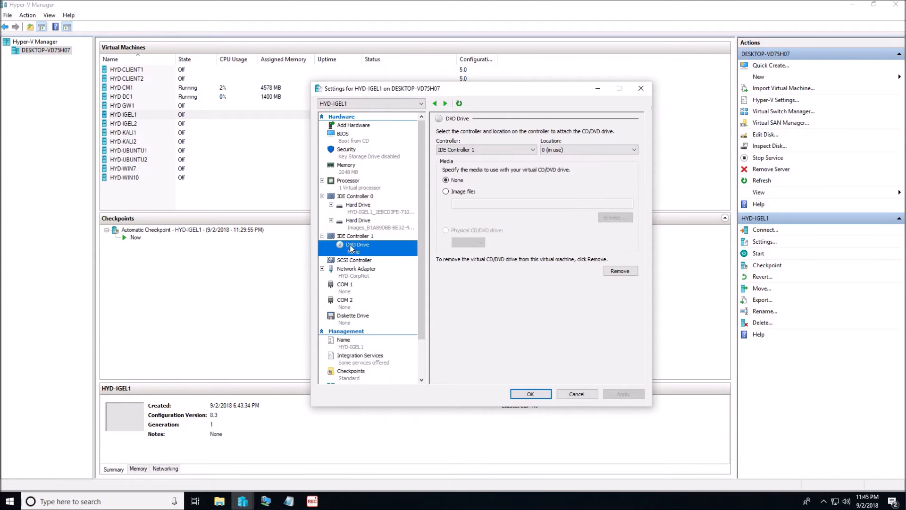
pyautogui.click(445, 191)
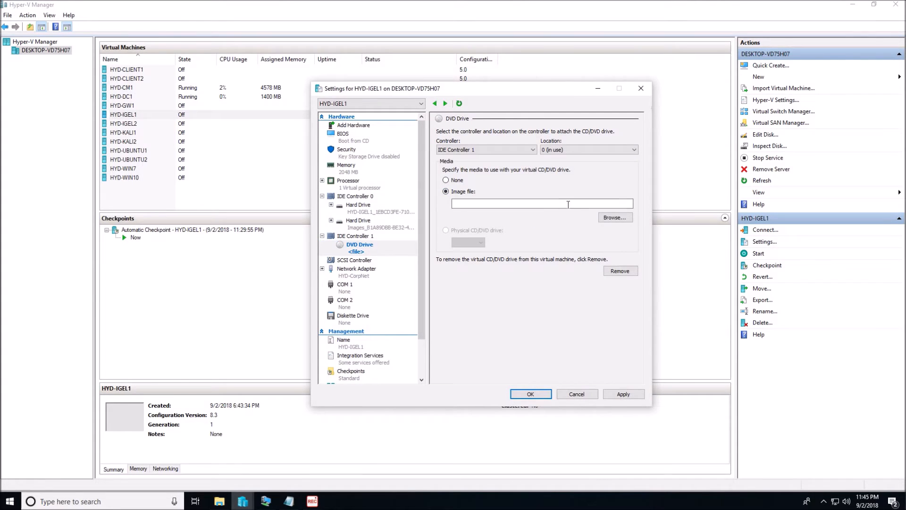
pyautogui.click(614, 217)
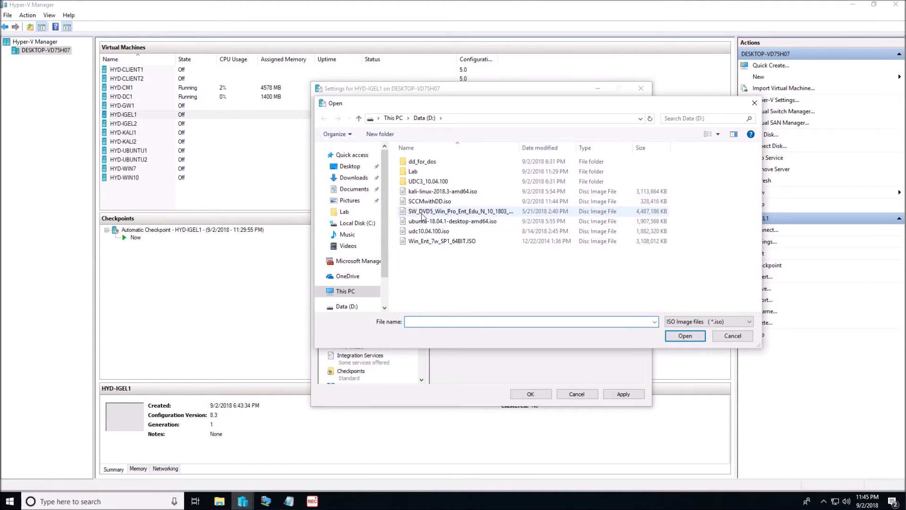
pyautogui.click(430, 203)
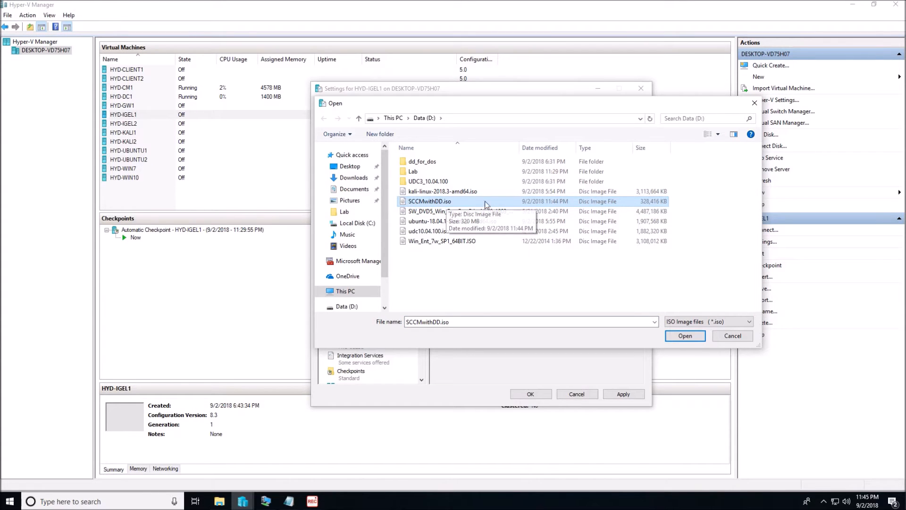
pyautogui.click(684, 333)
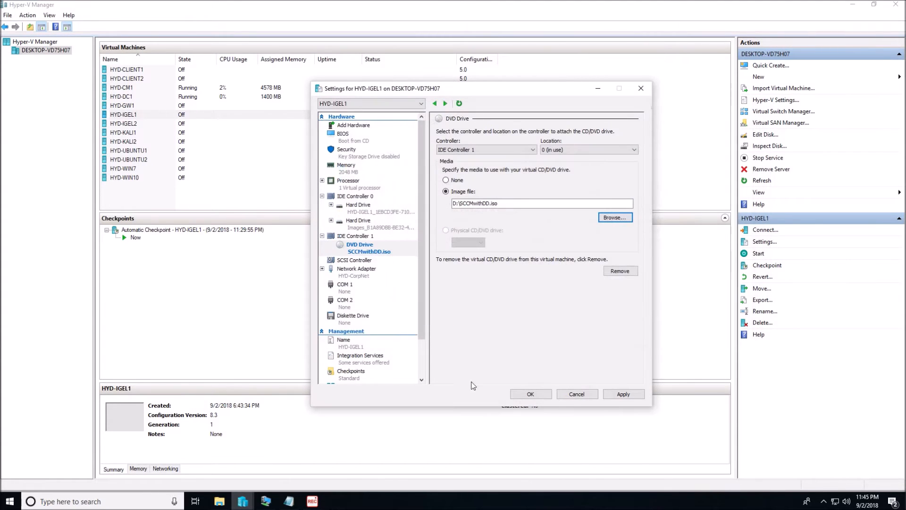
# Step: Check the virtual disk paths of both hard drives on IDE Controller 0 and save the HYD-IGEL1 settings
pyautogui.click(359, 211)
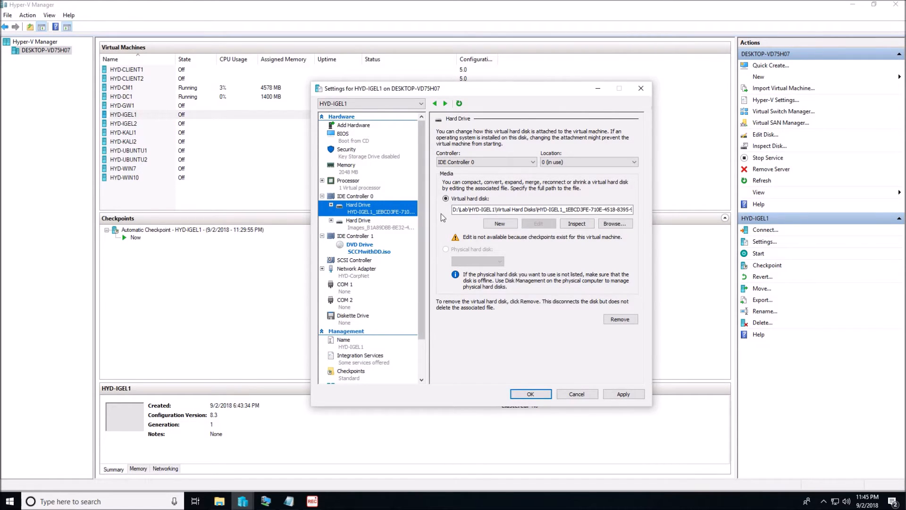
pyautogui.click(383, 225)
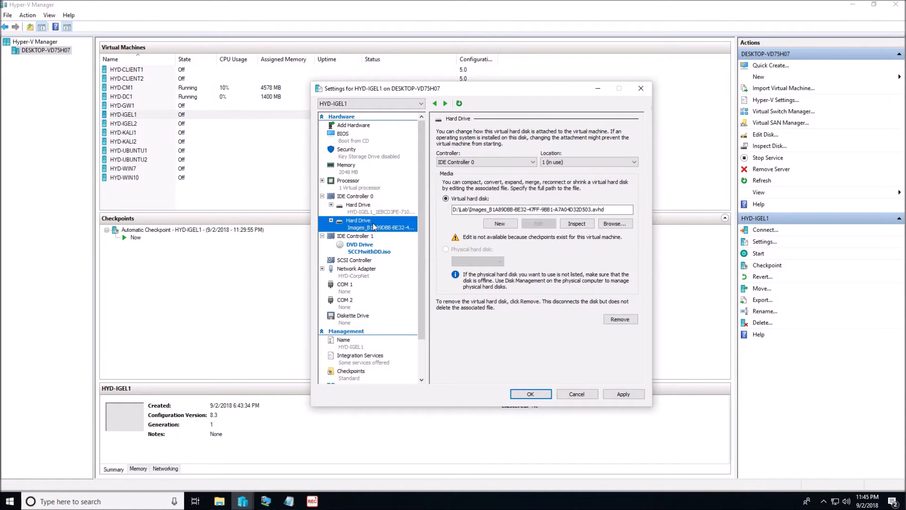
pyautogui.click(531, 394)
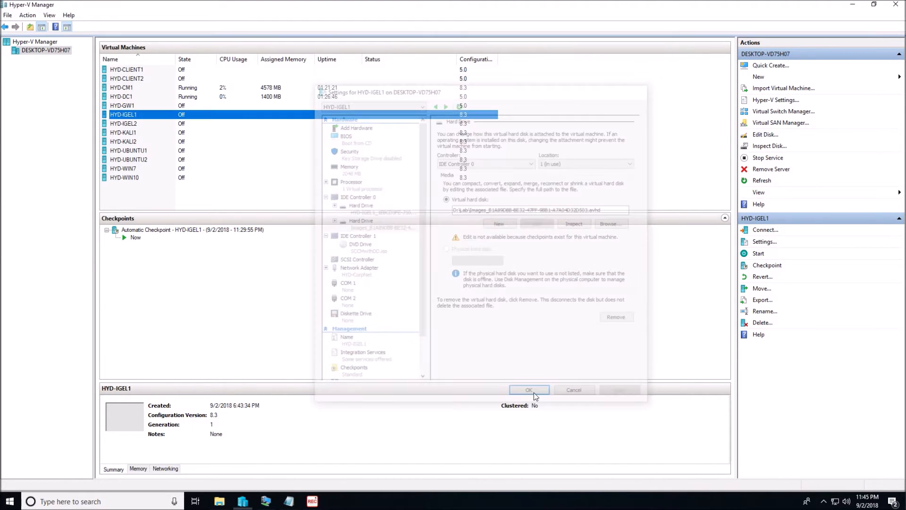
# Step: Connect to HYD-IGEL1 and start it, continuing from its last state instead of reverting to the automatic checkpoint
pyautogui.rightClick(151, 116)
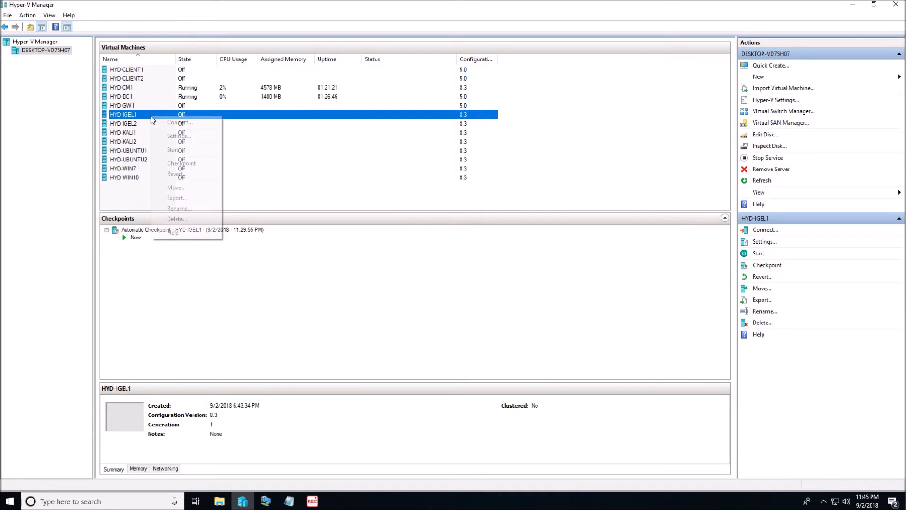
pyautogui.click(179, 123)
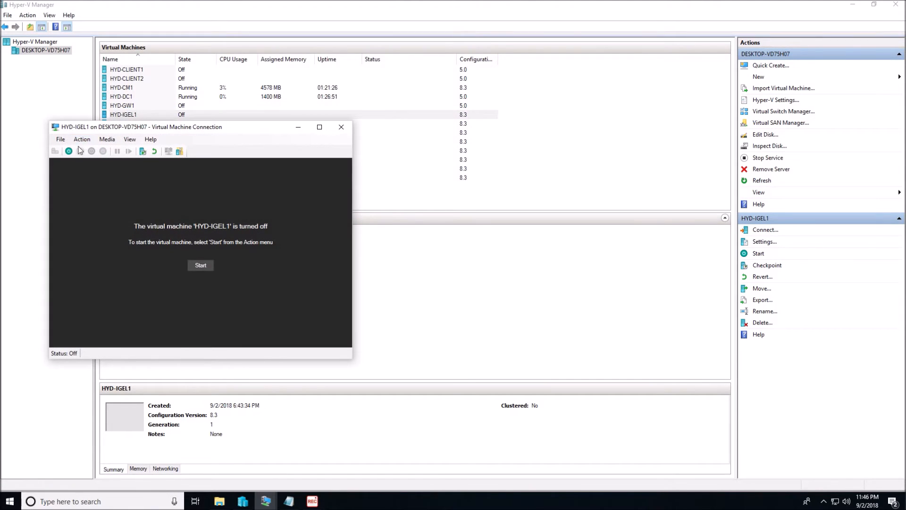
pyautogui.click(69, 151)
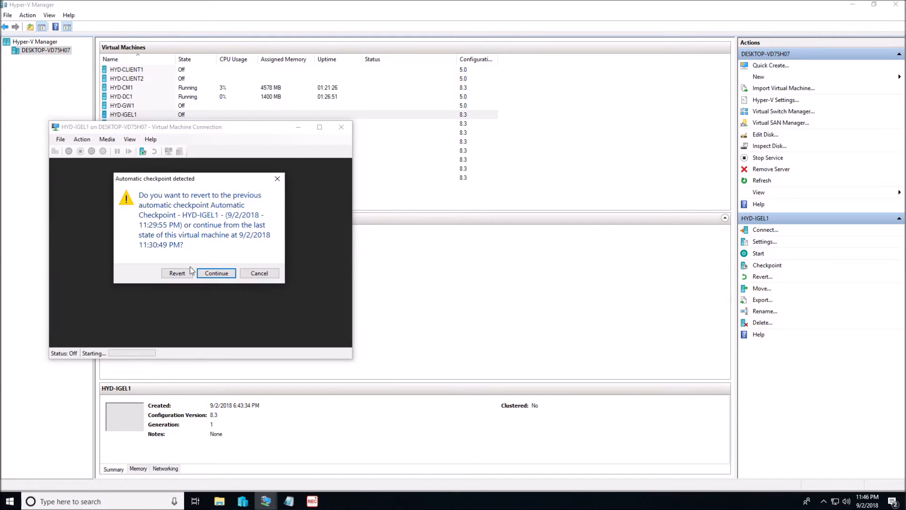
pyautogui.click(202, 273)
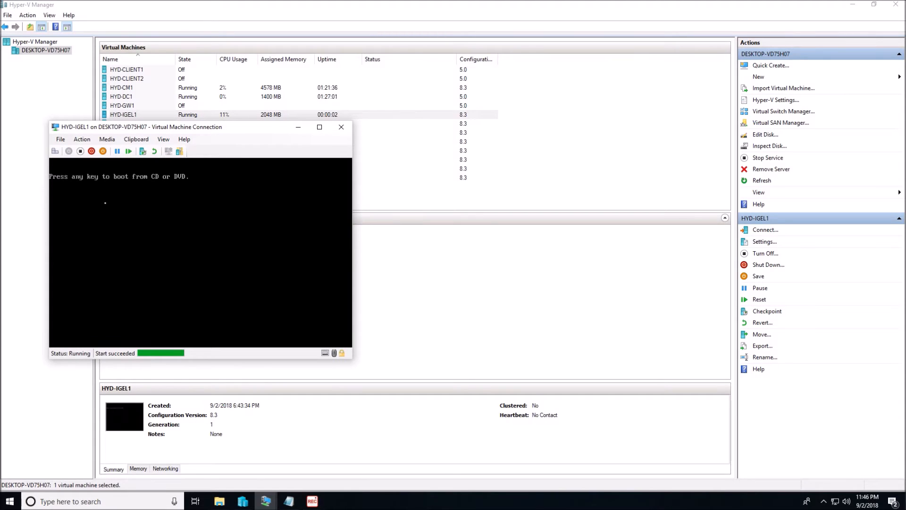
# Step: Boot HYD-IGEL1 from the DVD, move its connection window higher, and open a WinPE command prompt
pyautogui.press('Return')
pyautogui.moveTo(229, 129); pyautogui.dragTo(225, 61)
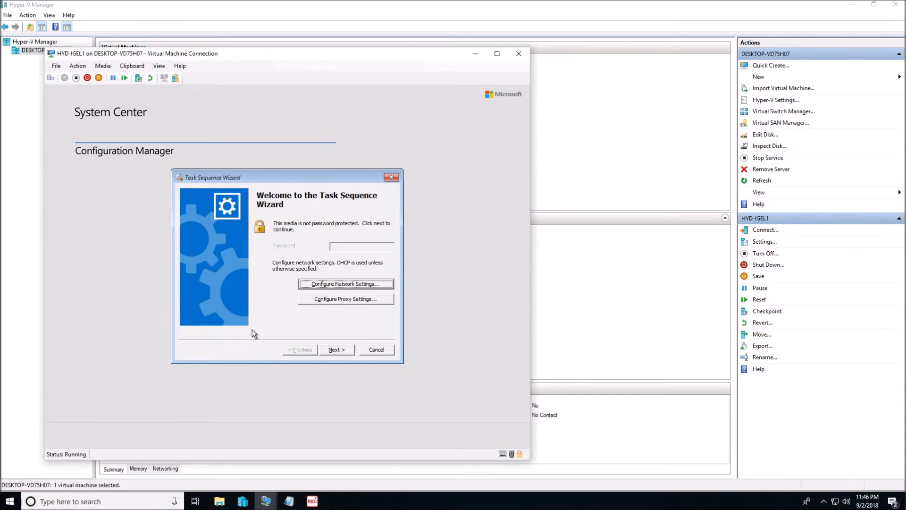
pyautogui.press('F8')
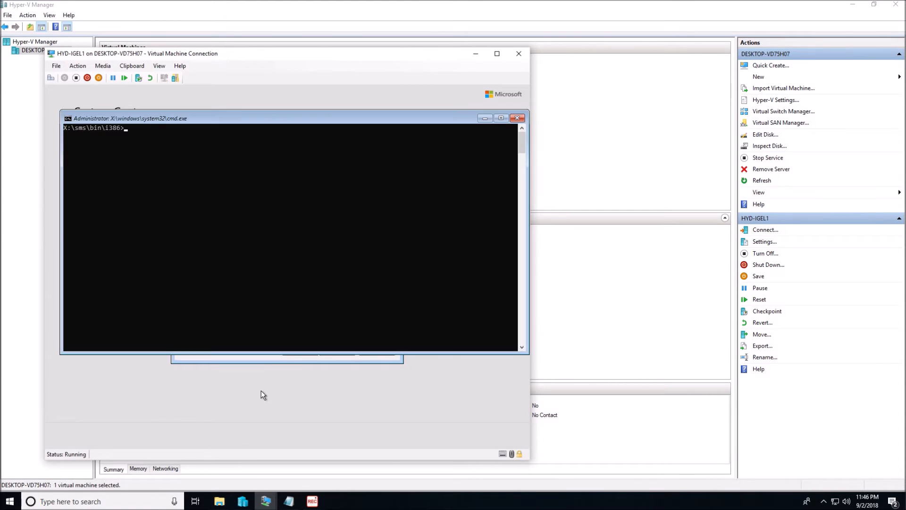
# Step: Bring up the Notepad notes, highlight the heading "dd commands used in Boot Image", and return to the WinPE command prompt
pyautogui.click(289, 501)
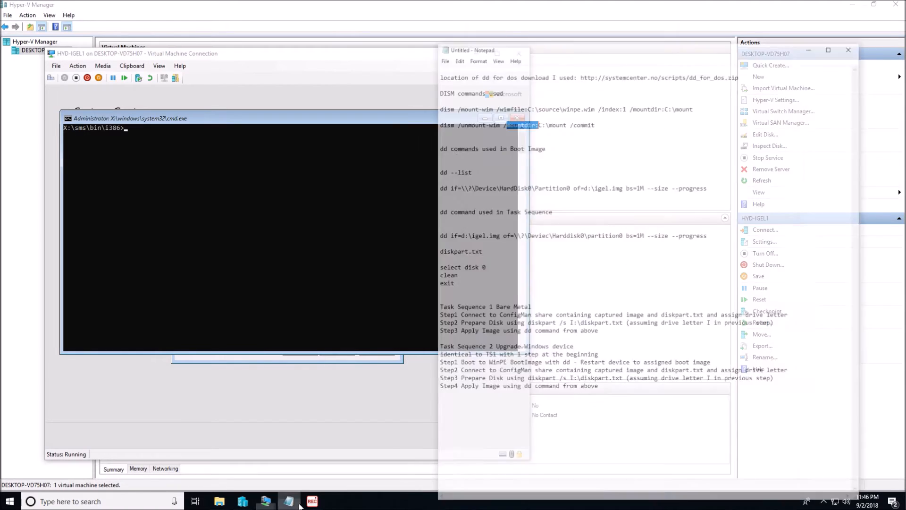
pyautogui.moveTo(456, 113); pyautogui.dragTo(564, 121)
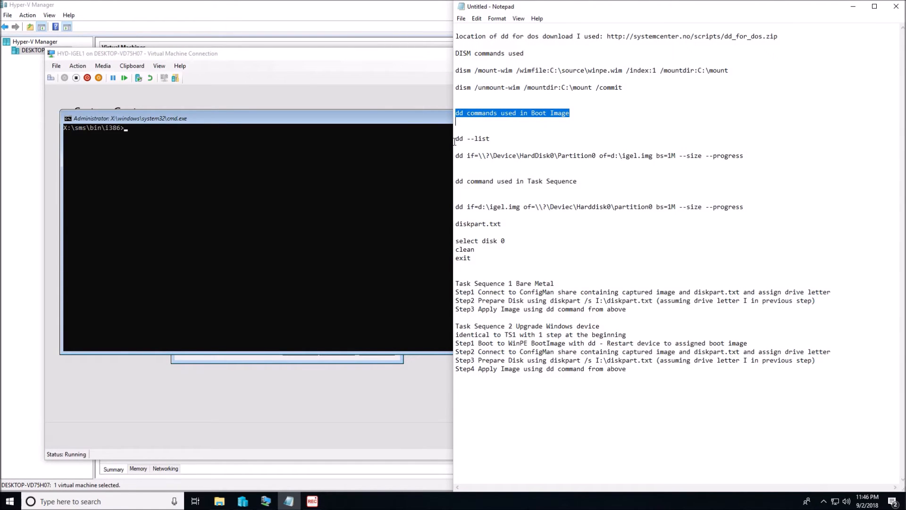
pyautogui.click(137, 128)
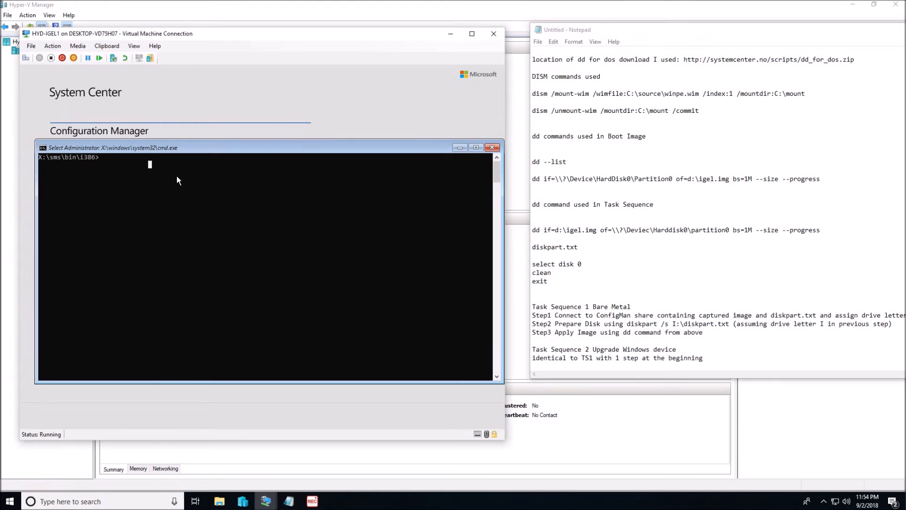
# Step: Run diskpart in the WinPE command prompt, list the volumes with "list volume", and exit diskpart
pyautogui.write('diskpart')
pyautogui.press('Return')
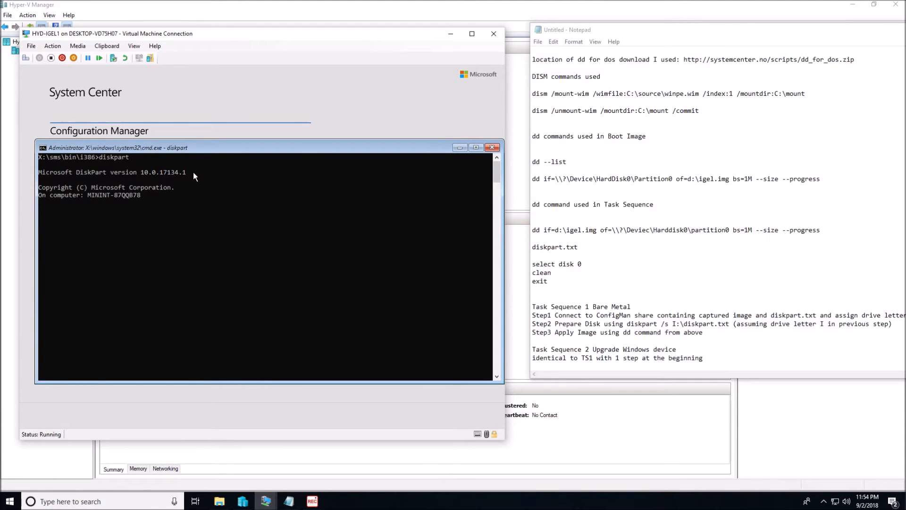
pyautogui.write('list volume')
pyautogui.press('Return')
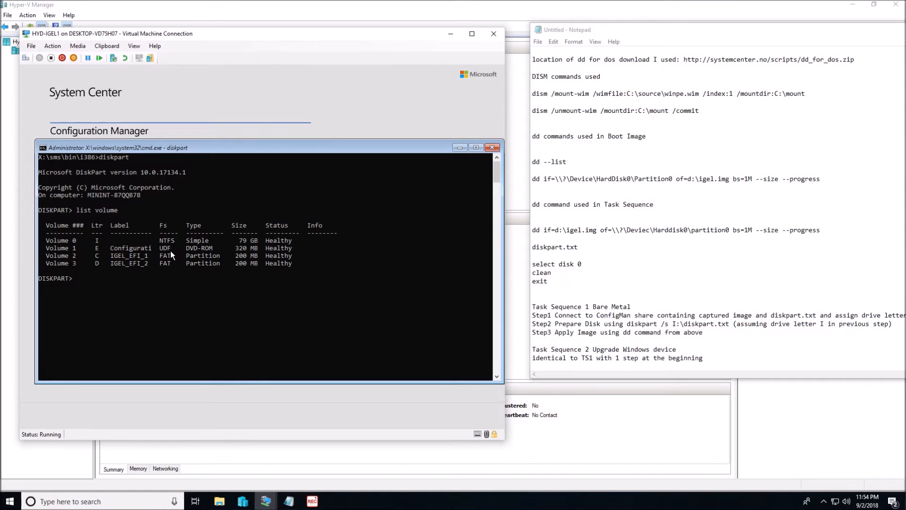
pyautogui.click(104, 279)
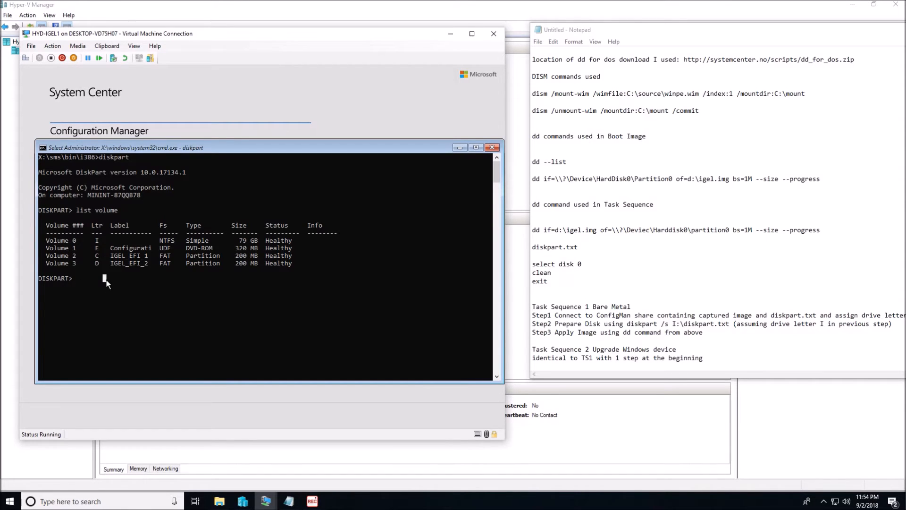
pyautogui.press('Escape')
pyautogui.write('exit')
pyautogui.press('Return')
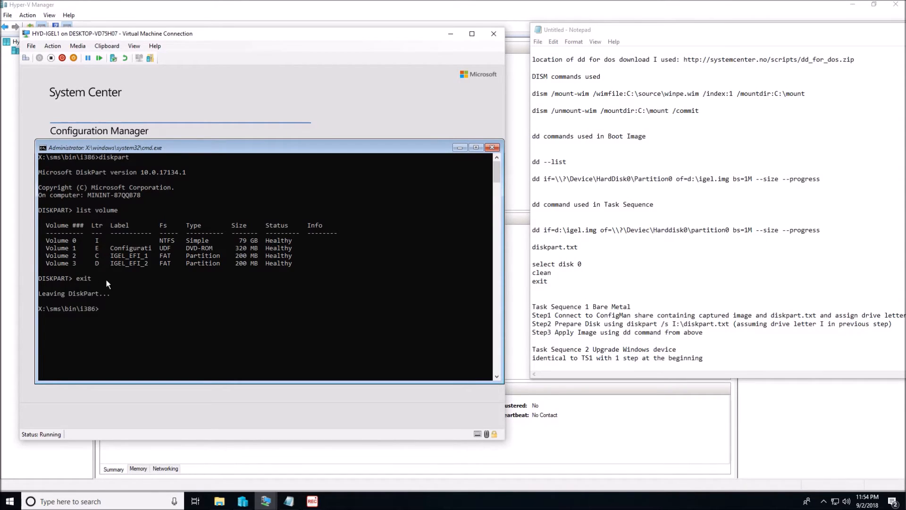
# Step: Run "dd --list", maximize the command prompt window, and review the listed volumes and their mount points
pyautogui.write('dd --list')
pyautogui.press('Return')
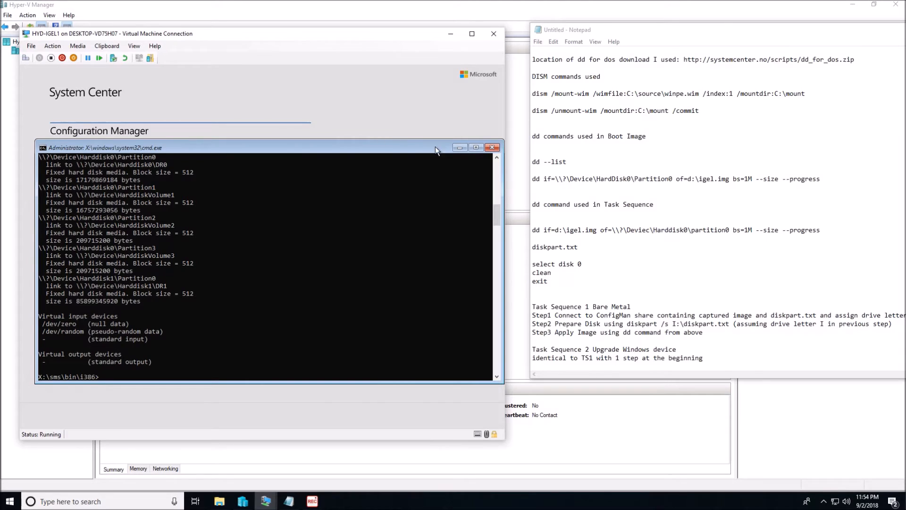
pyautogui.click(475, 147)
pyautogui.scroll(3, 242, 188)
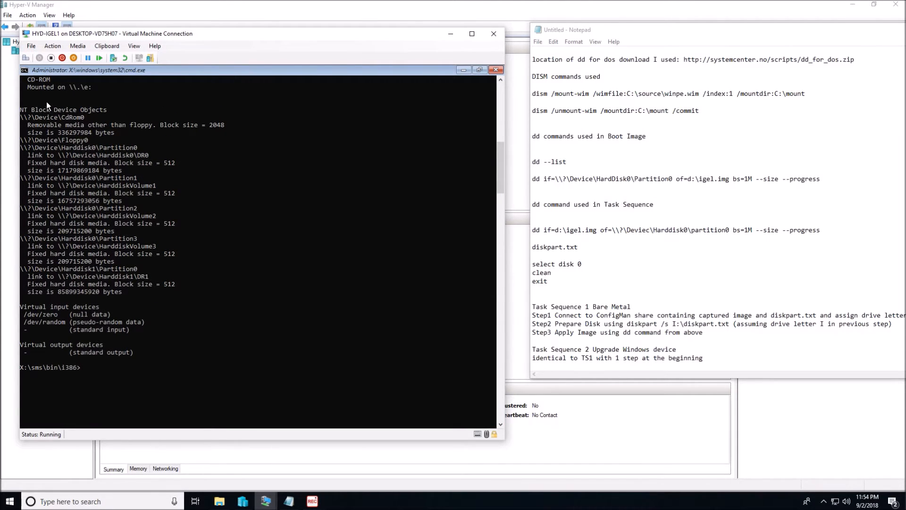
pyautogui.scroll(3, 120, 109)
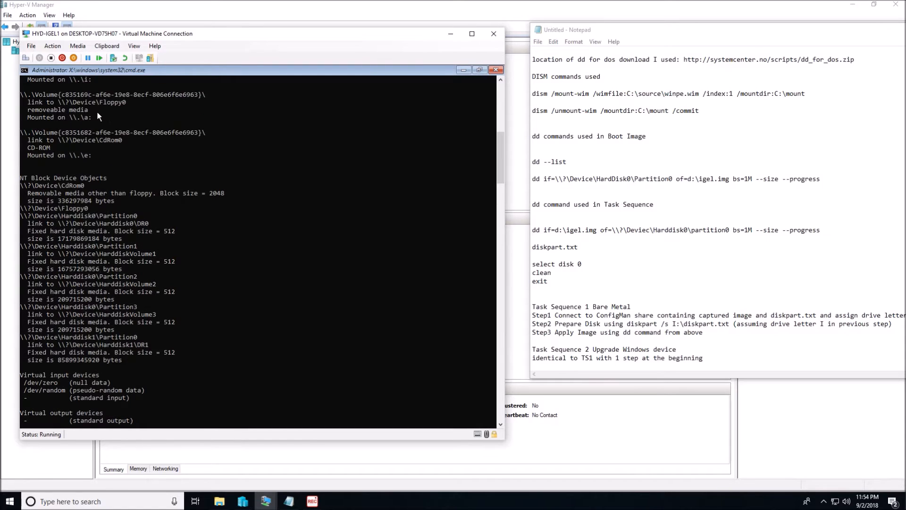
pyautogui.scroll(3, 109, 113)
pyautogui.scroll(5, 113, 108)
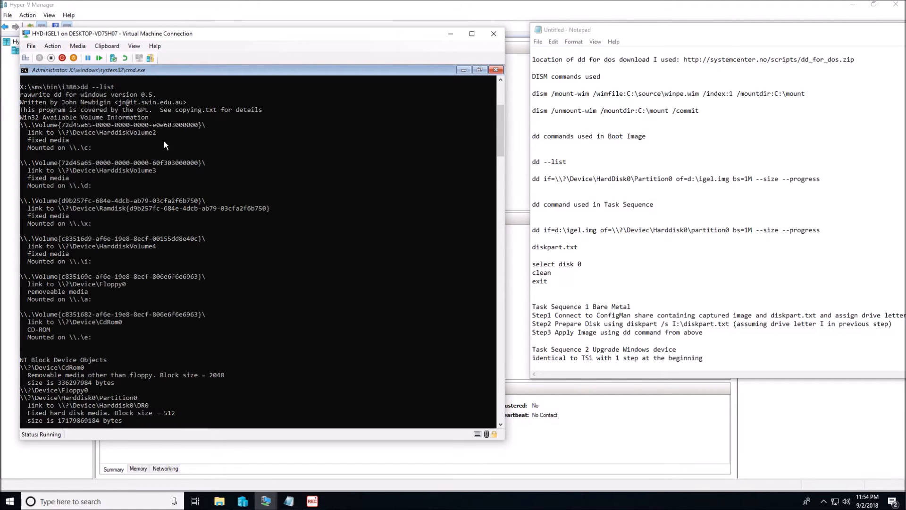
pyautogui.scroll(-8, 209, 244)
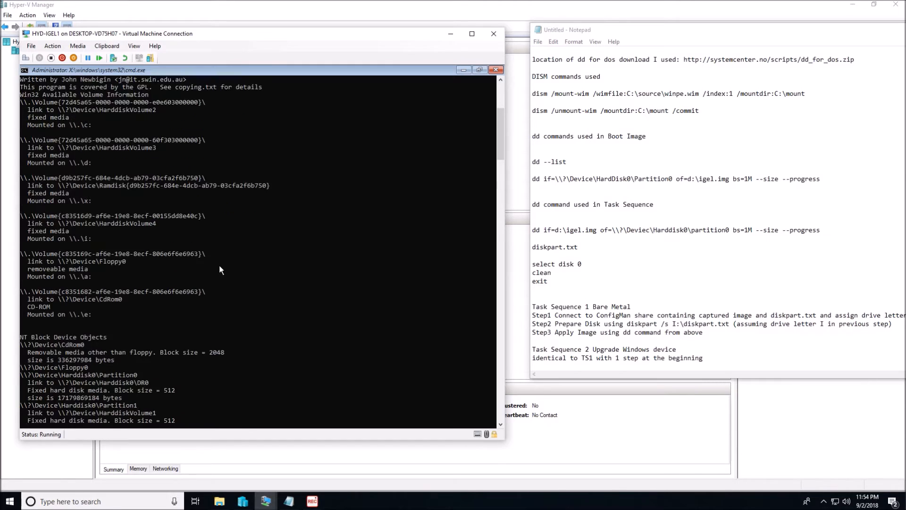
# Step: Examine the Harddisk0 and Harddisk1 partition entries under NT Block Device Objects, clearing the text selection at the end
pyautogui.moveTo(111, 177); pyautogui.dragTo(25, 179)
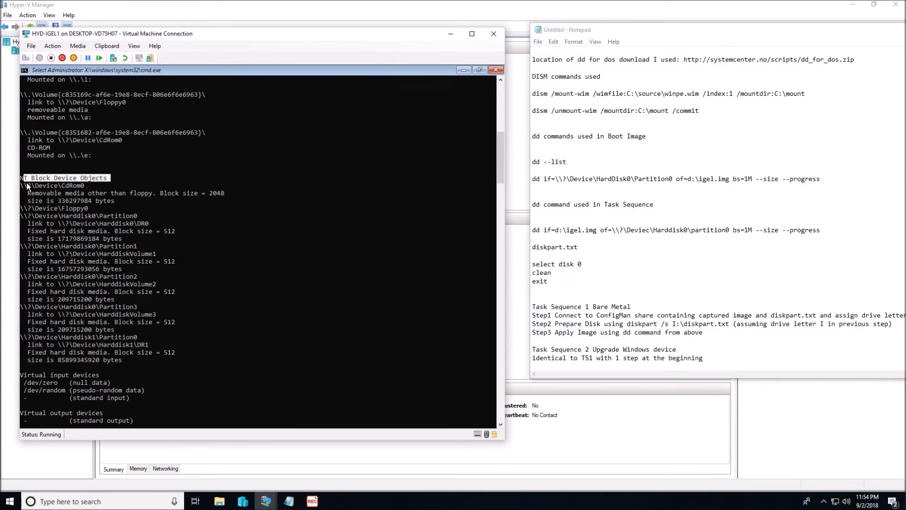
pyautogui.moveTo(62, 215); pyautogui.dragTo(95, 217)
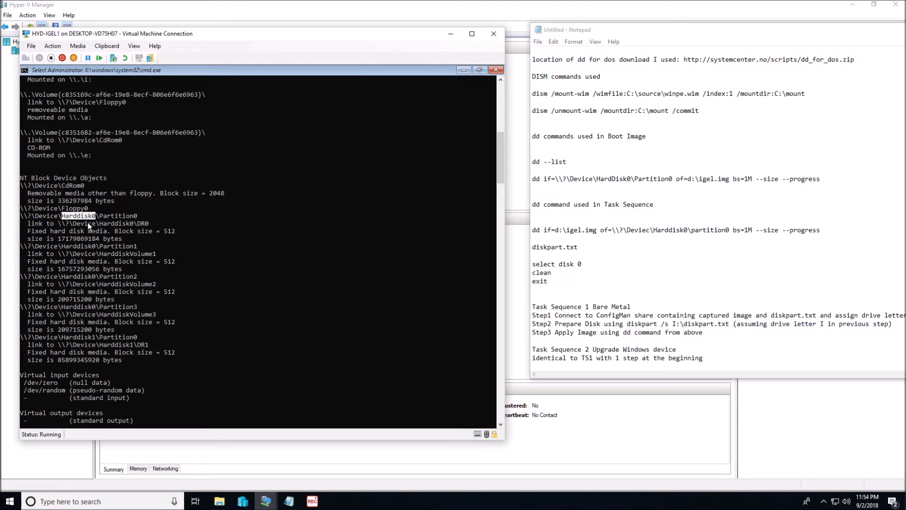
pyautogui.moveTo(61, 338); pyautogui.dragTo(95, 338)
pyautogui.click(101, 337)
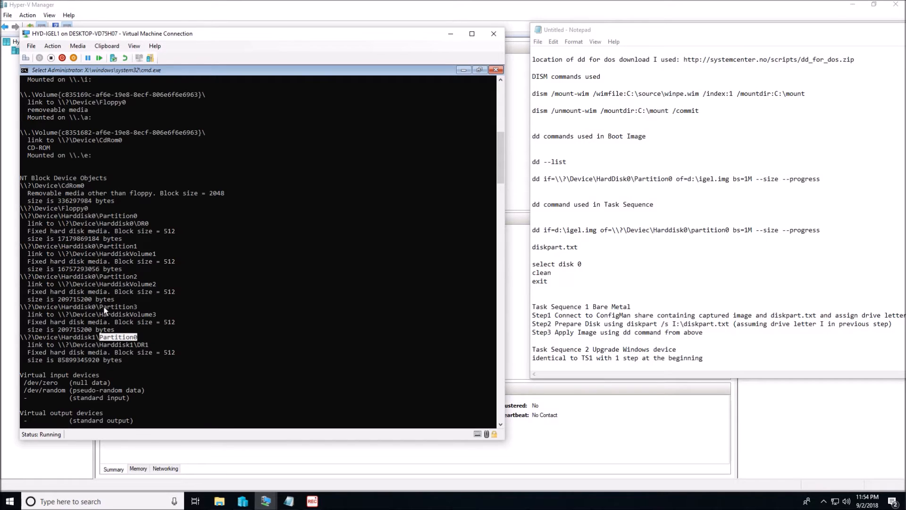
pyautogui.moveTo(100, 277); pyautogui.dragTo(133, 283)
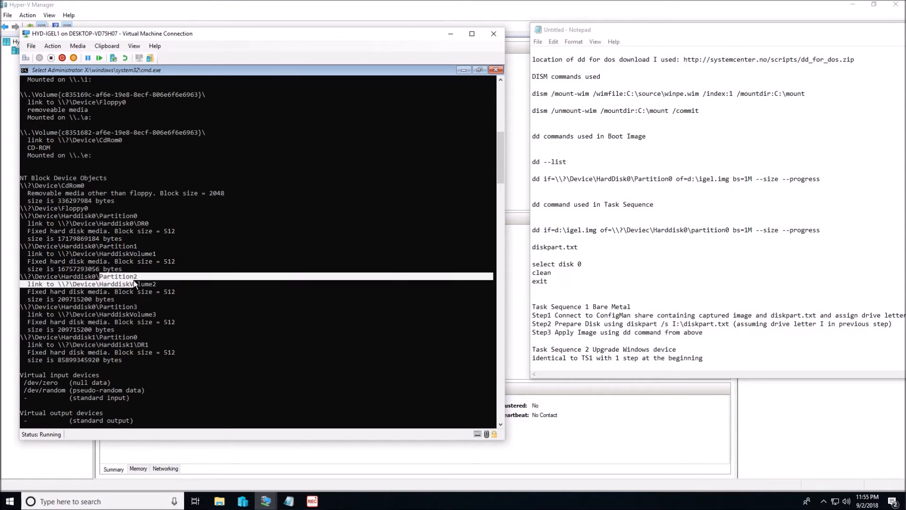
pyautogui.moveTo(125, 246); pyautogui.dragTo(102, 246)
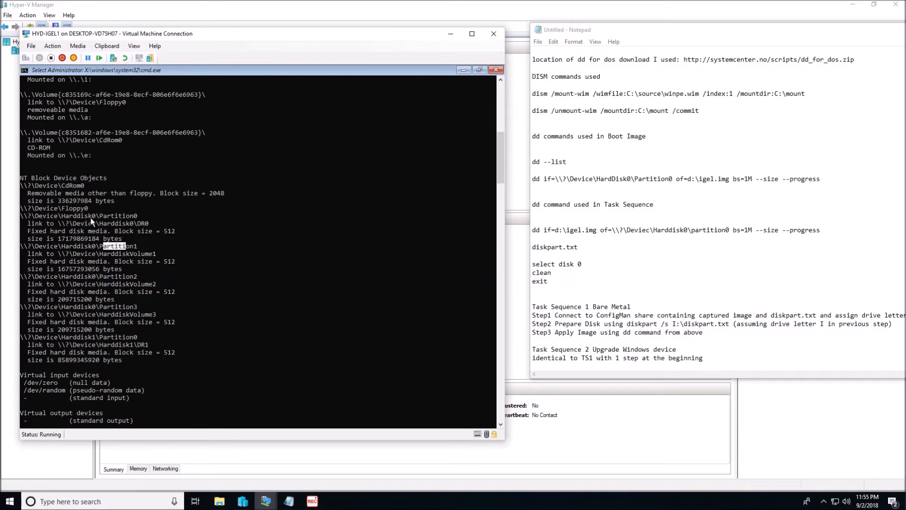
pyautogui.moveTo(63, 216); pyautogui.dragTo(96, 217)
pyautogui.rightClick(161, 414)
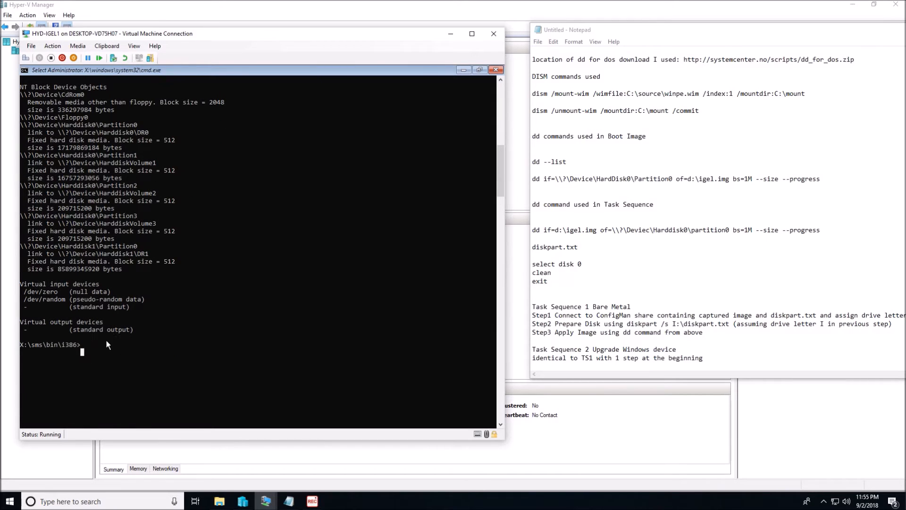
# Step: Capture the first hard disk to an image by running "dd if=\\?\Device\Harddisk0\Partition0 of=I:\Igel.img bs=1M --size --progress"
pyautogui.write('dd if=')
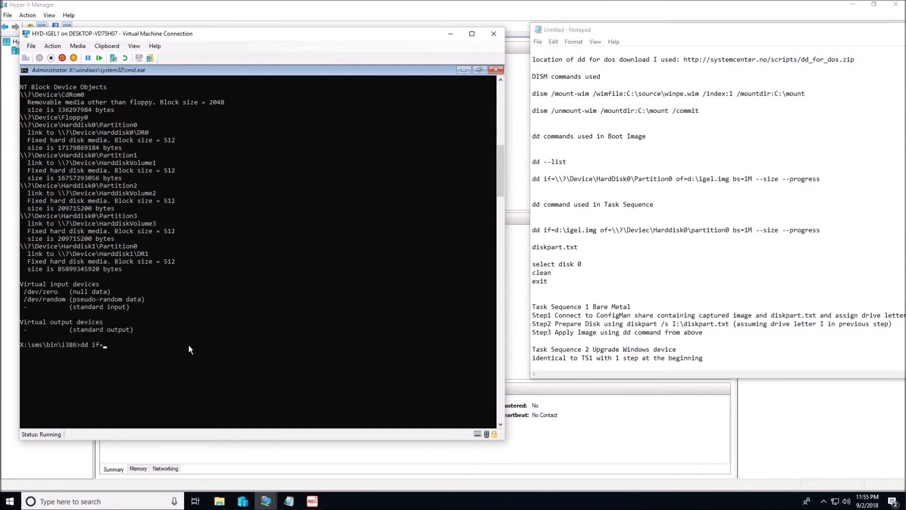
pyautogui.write('\\?\\Device\\Hardd')
pyautogui.write('isk0\\Partition0 of=I\\ig')
pyautogui.press('BackSpace')
pyautogui.press('BackSpace')
pyautogui.press('BackSpace')
pyautogui.write(':\\Igel.i')
pyautogui.write('mg ')
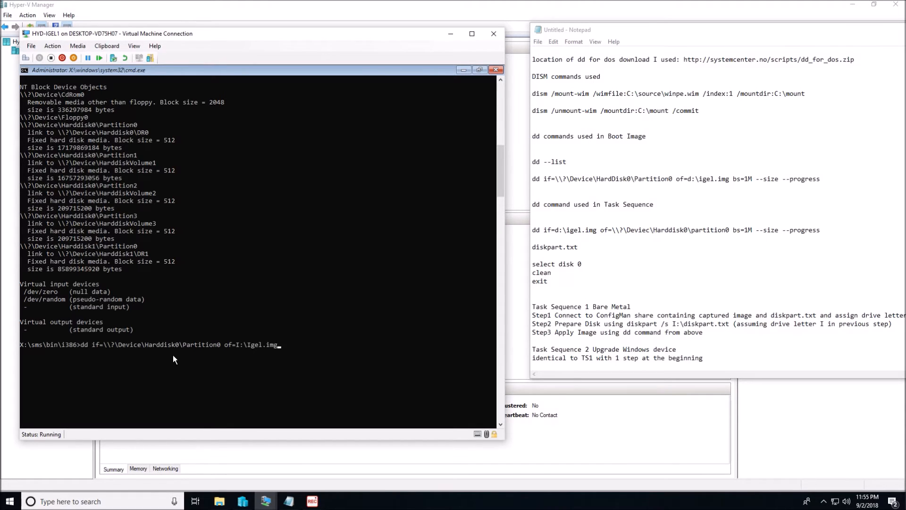
pyautogui.write('bs=1M --size --progress')
pyautogui.press('Return')
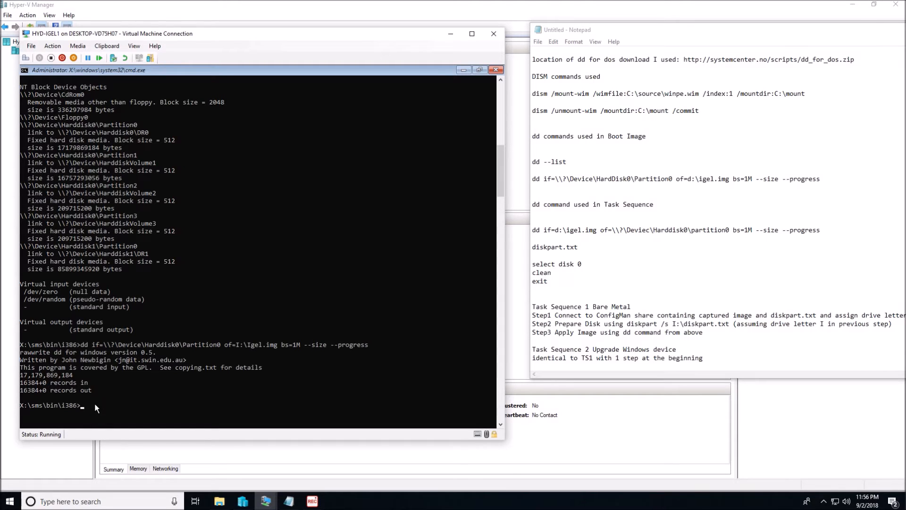
# Step: Switch the command prompt to the I: drive and list its directory to check for the captured image
pyautogui.write(':')
pyautogui.press('Return')
pyautogui.write('dir')
pyautogui.press('Return')
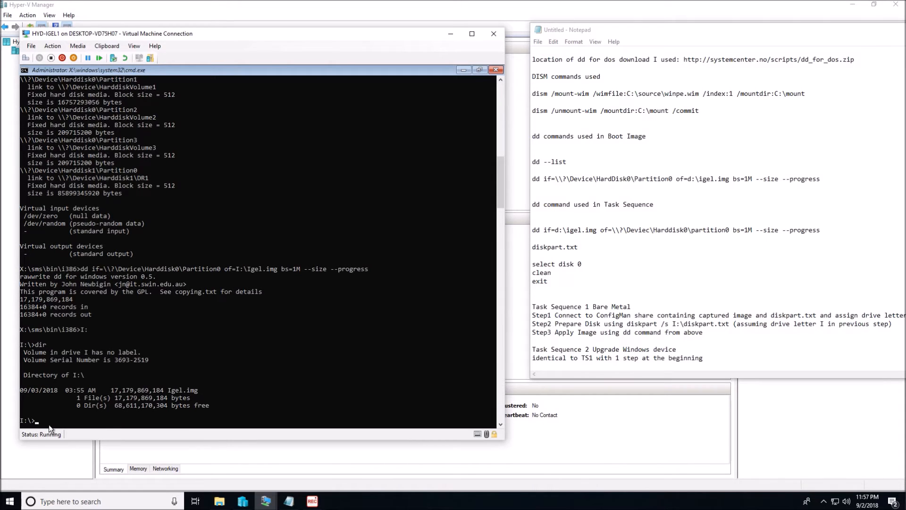
# Step: Exit the WinPE command prompt, turn off the HYD-IGEL1 virtual machine, and dismiss its connection window
pyautogui.write('exit')
pyautogui.press('Return')
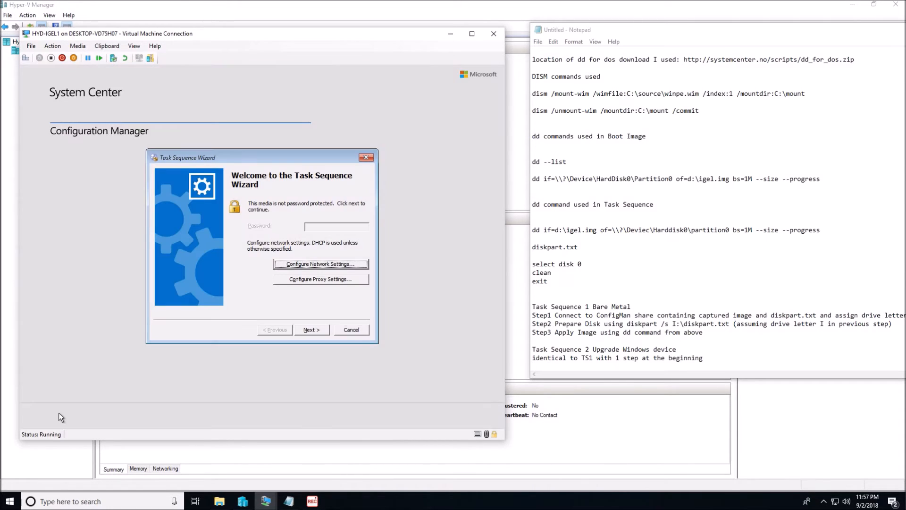
pyautogui.click(51, 58)
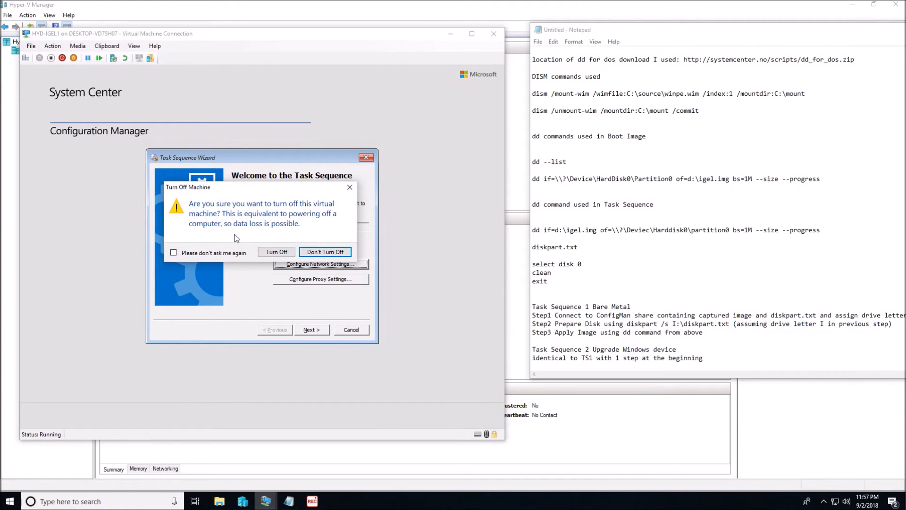
pyautogui.click(274, 252)
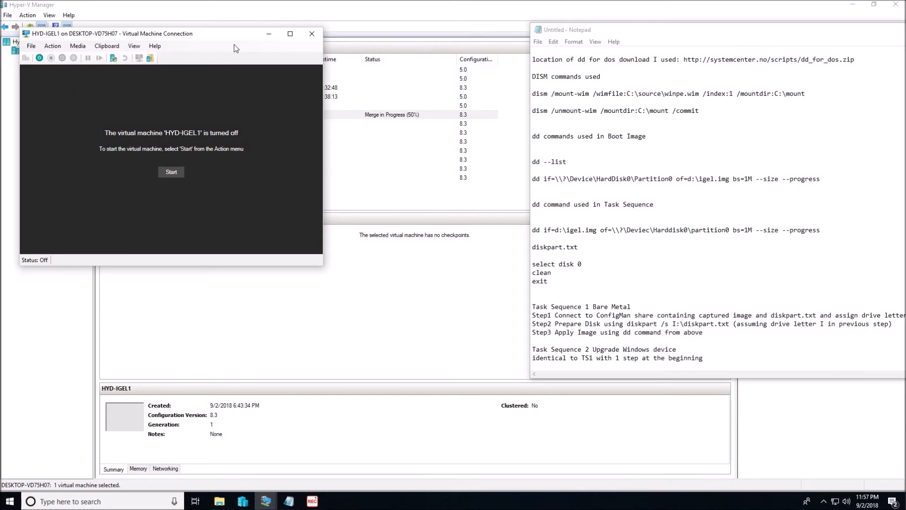
pyautogui.click(310, 36)
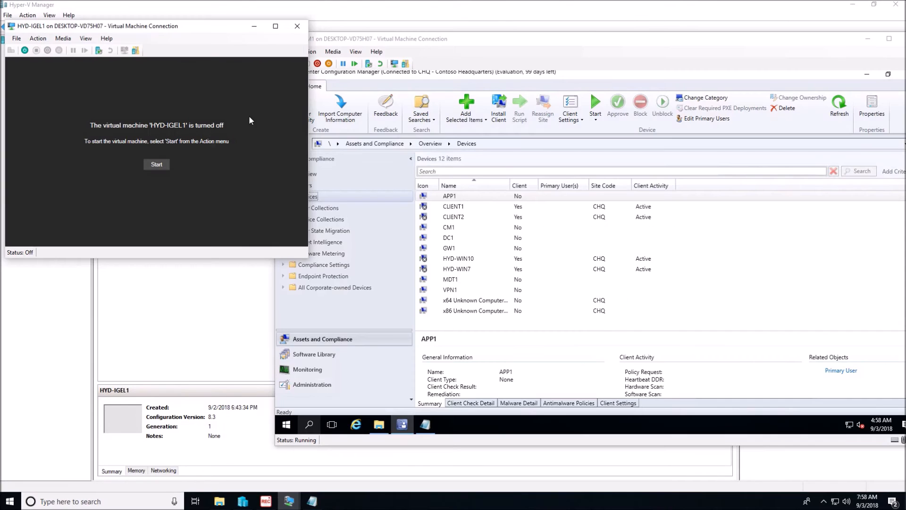
# Step: On HYD-CM1, check the igel image in C:\Sources\OS_Images and return to the Sources folder
pyautogui.click(519, 40)
pyautogui.click(379, 425)
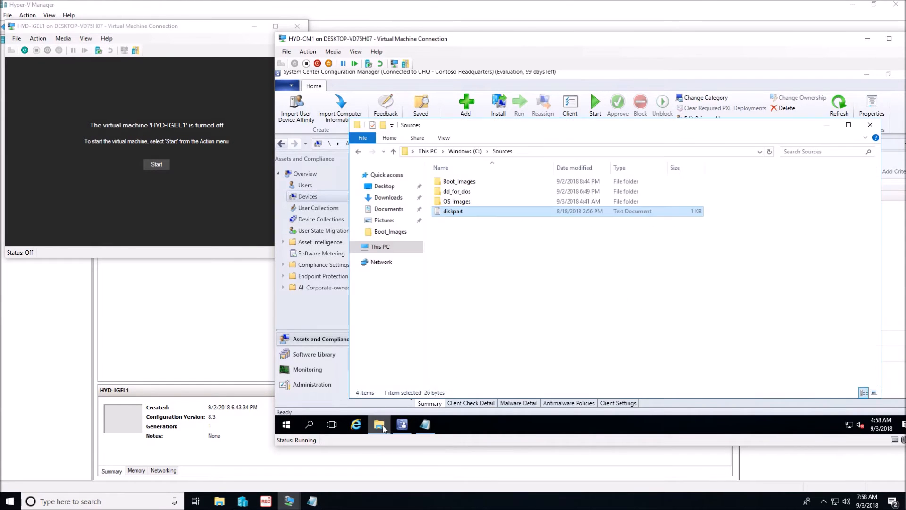
pyautogui.doubleClick(458, 201)
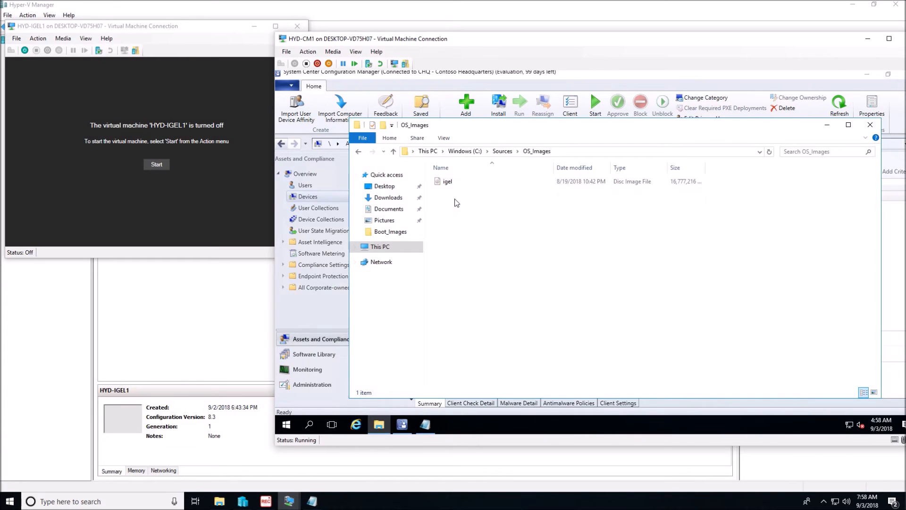
pyautogui.click(467, 183)
pyautogui.click(502, 151)
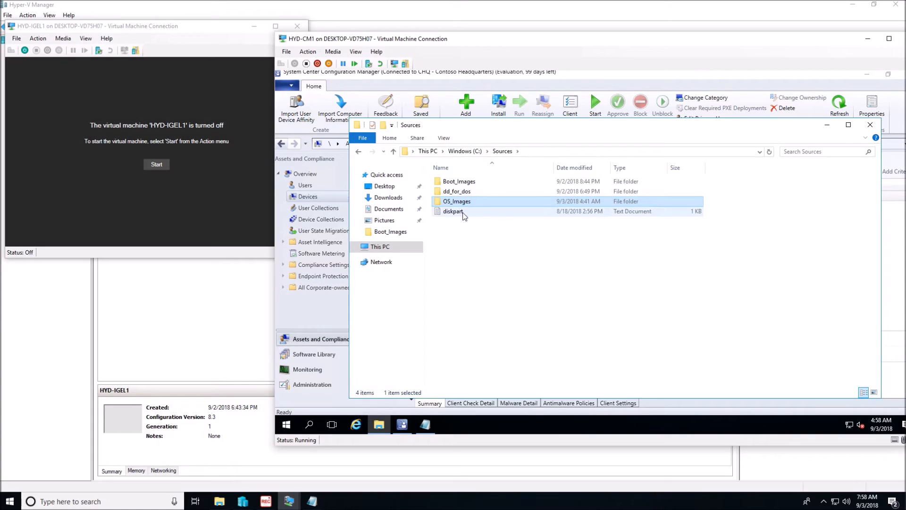
# Step: Add the line "exit" to the open diskpart script, save it as diskpart in the OS_Images folder, and close Notepad
pyautogui.click(432, 424)
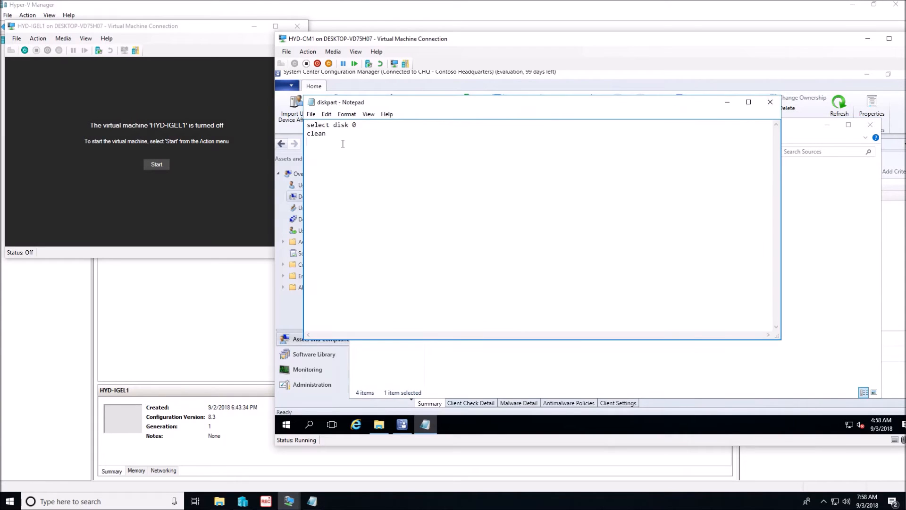
pyautogui.write('exit')
pyautogui.click(326, 114)
pyautogui.moveTo(311, 114)
pyautogui.click(326, 156)
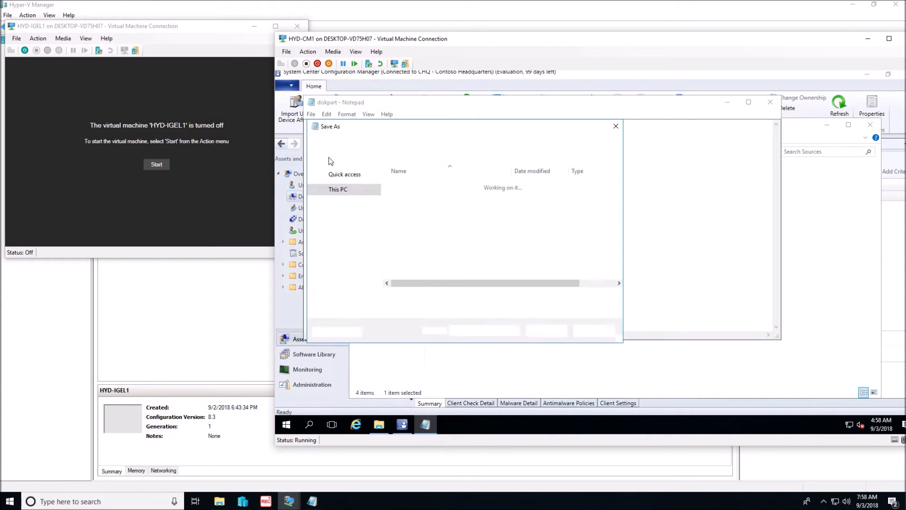
pyautogui.doubleClick(443, 204)
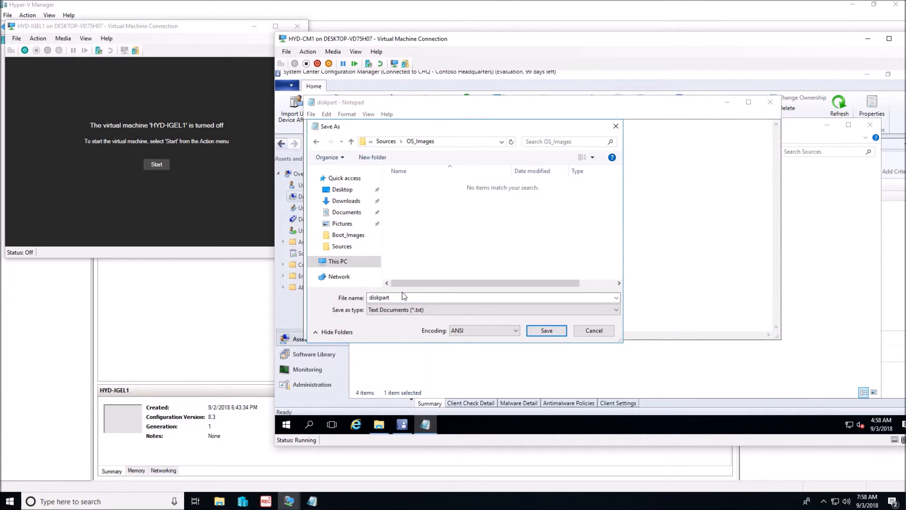
pyautogui.click(565, 330)
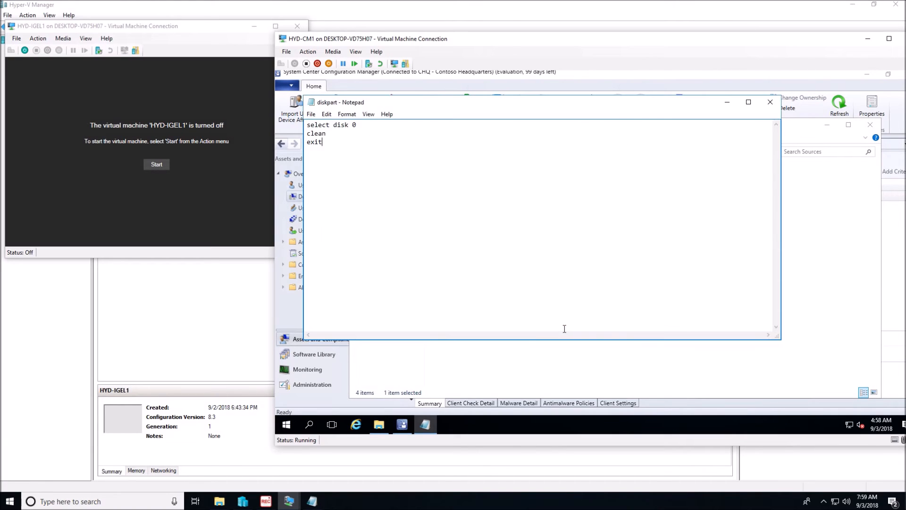
pyautogui.click(770, 102)
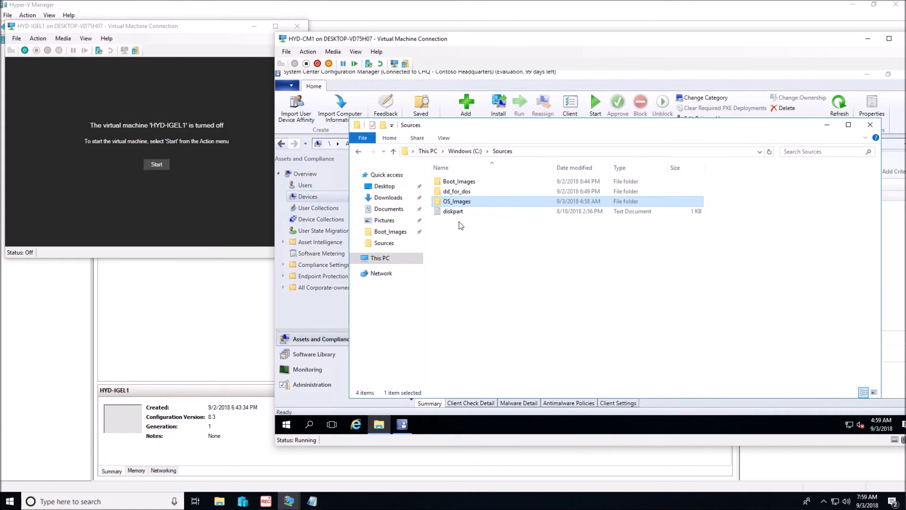
# Step: Check that OS_Images holds the diskpart script and the igel image, return to Sources, and minimize File Explorer
pyautogui.doubleClick(451, 201)
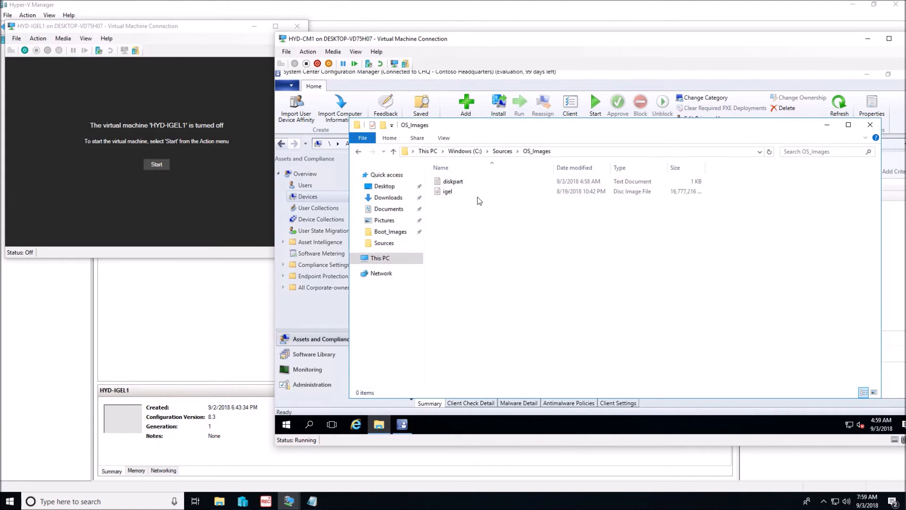
pyautogui.click(503, 151)
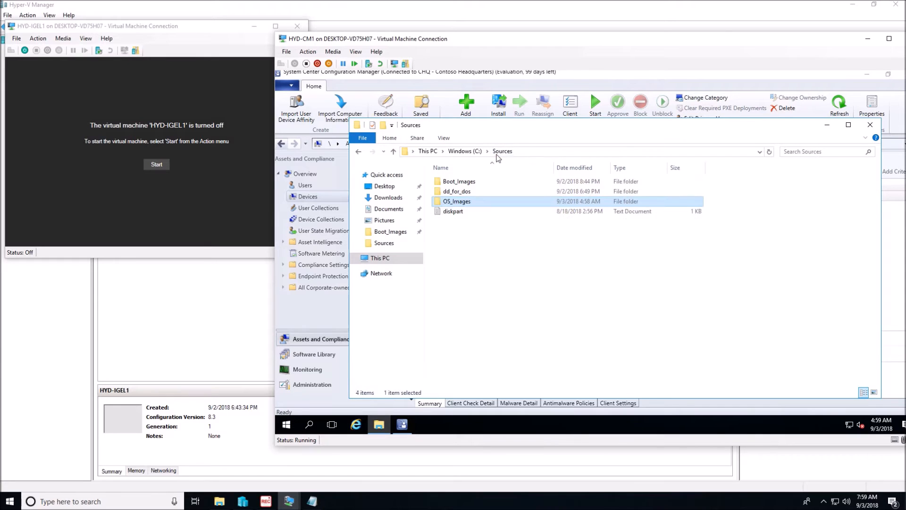
pyautogui.click(827, 125)
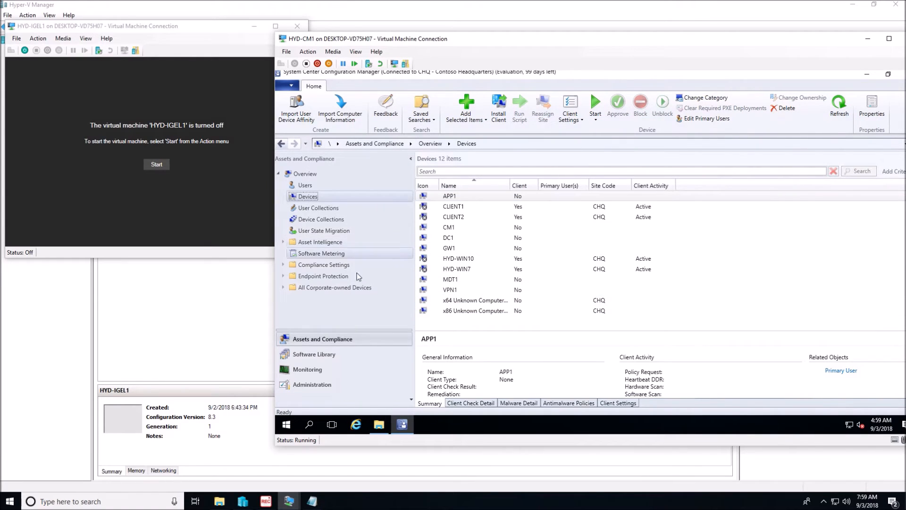
# Step: Start a new custom task sequence under Operating Systems in the Configuration Manager Software Library
pyautogui.click(310, 356)
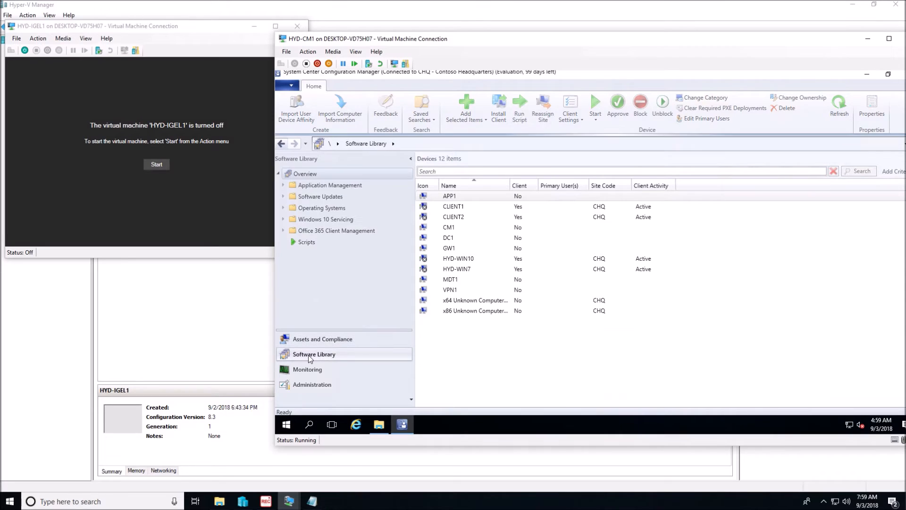
pyautogui.click(284, 207)
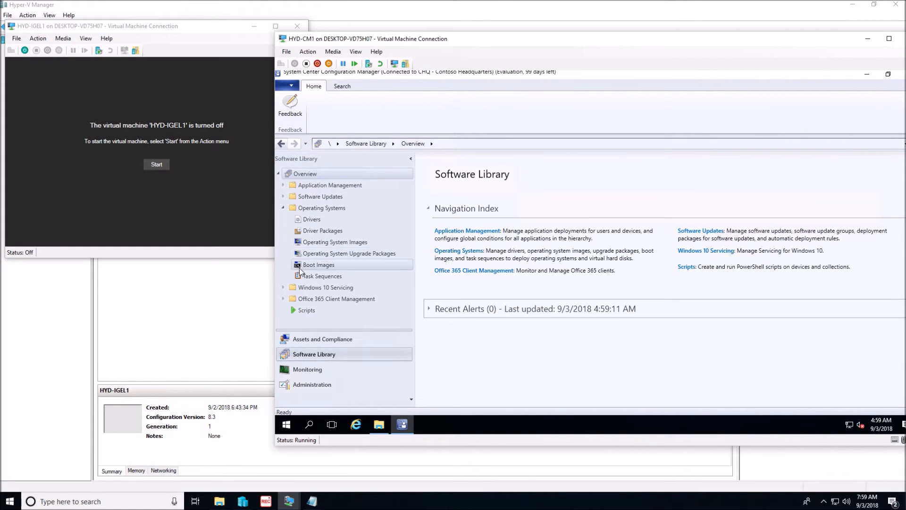
pyautogui.click(322, 276)
pyautogui.rightClick(472, 243)
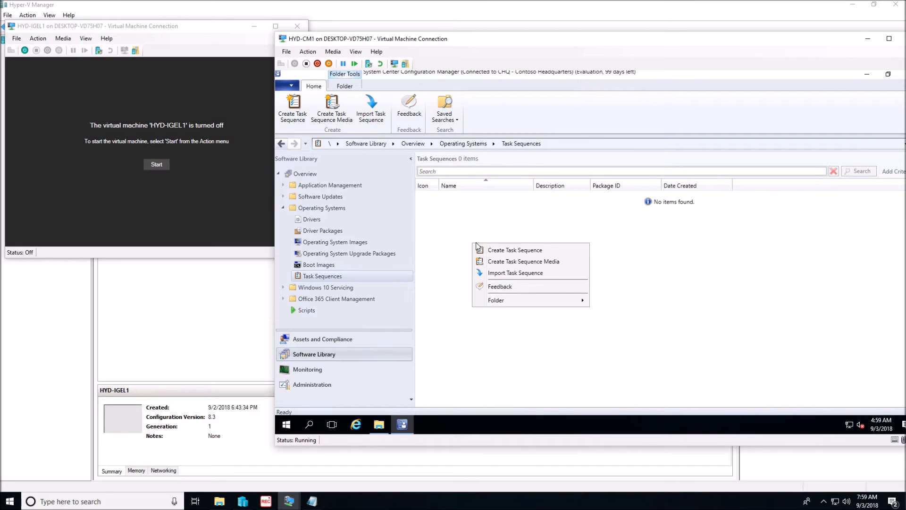
pyautogui.click(514, 251)
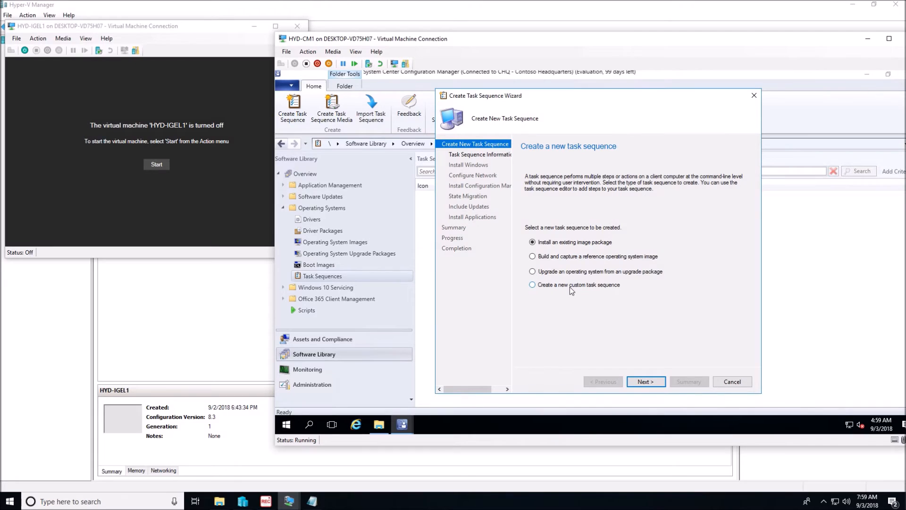
pyautogui.click(571, 283)
pyautogui.click(645, 381)
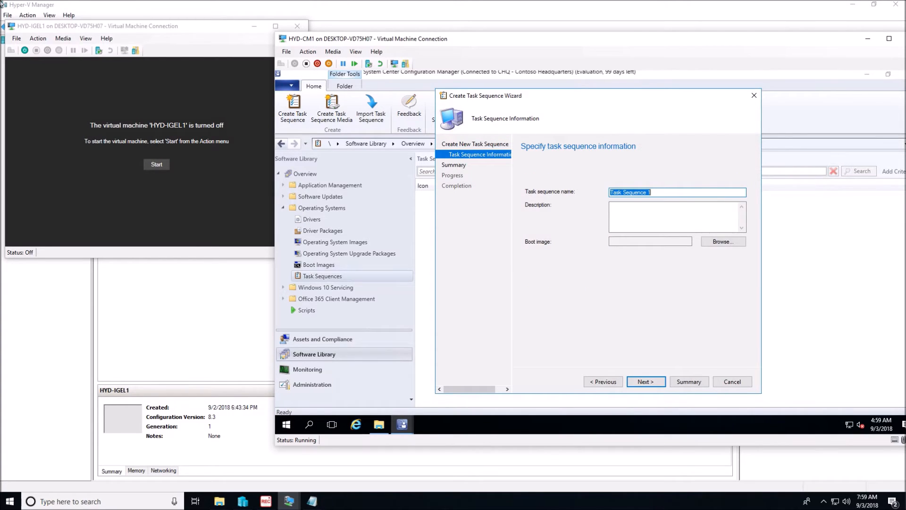
# Step: Name the task sequence "IGEL Build", assign the boot image "Boot Image with DD", and complete the wizard
pyautogui.write('IgEL Build')
pyautogui.click(734, 241)
pyautogui.click(536, 188)
pyautogui.click(702, 344)
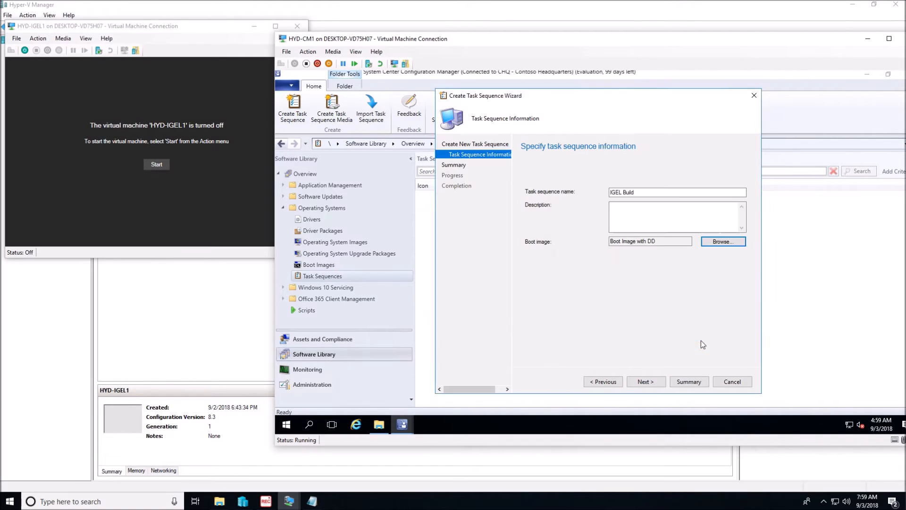
pyautogui.click(649, 384)
pyautogui.click(647, 382)
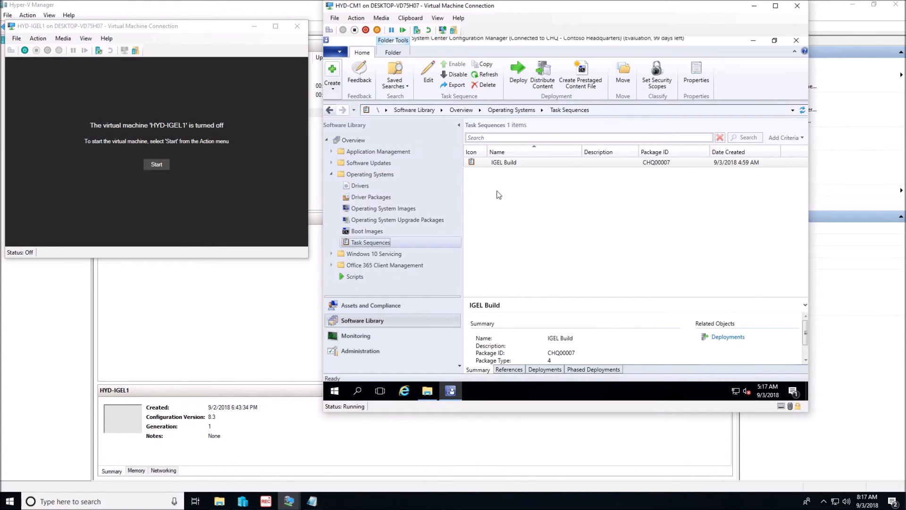
# Step: Edit the IGEL Build task sequence and add a Connect to Network Folder step named "Connect to CM1"
pyautogui.rightClick(506, 163)
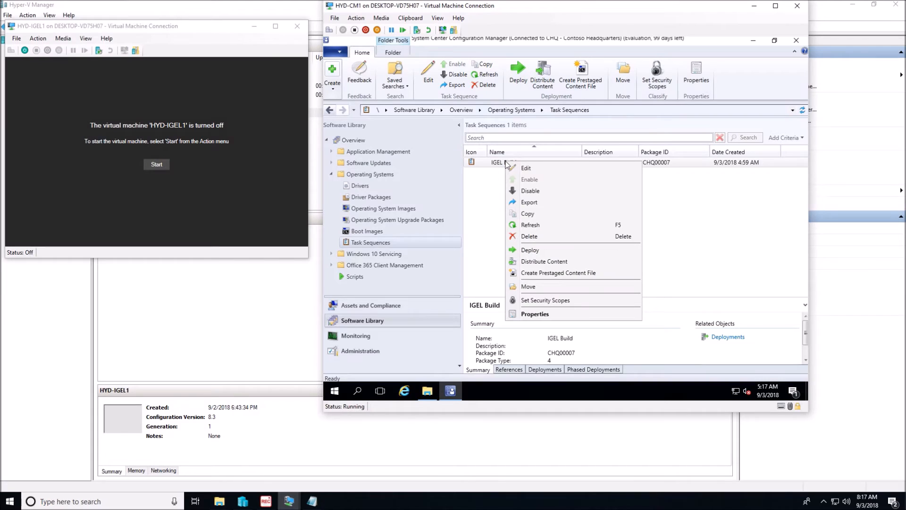
pyautogui.click(550, 171)
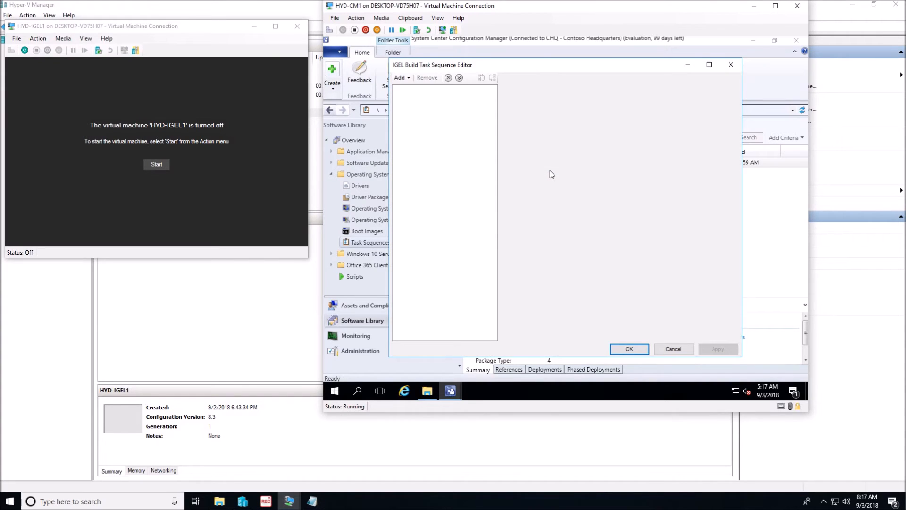
pyautogui.click(409, 80)
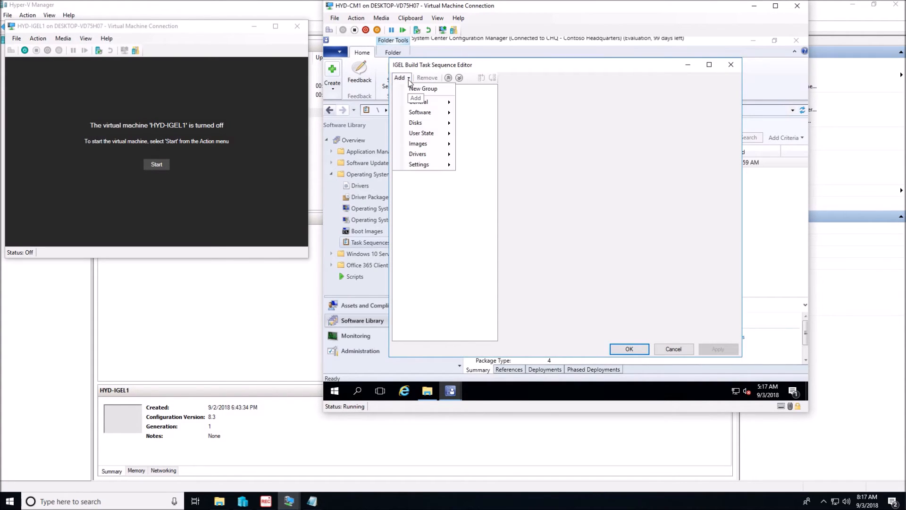
pyautogui.moveTo(421, 104)
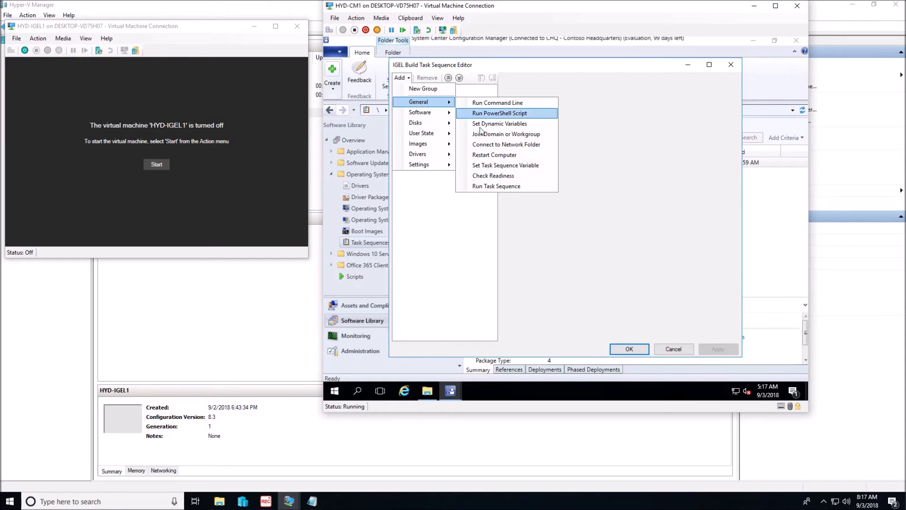
pyautogui.click(496, 145)
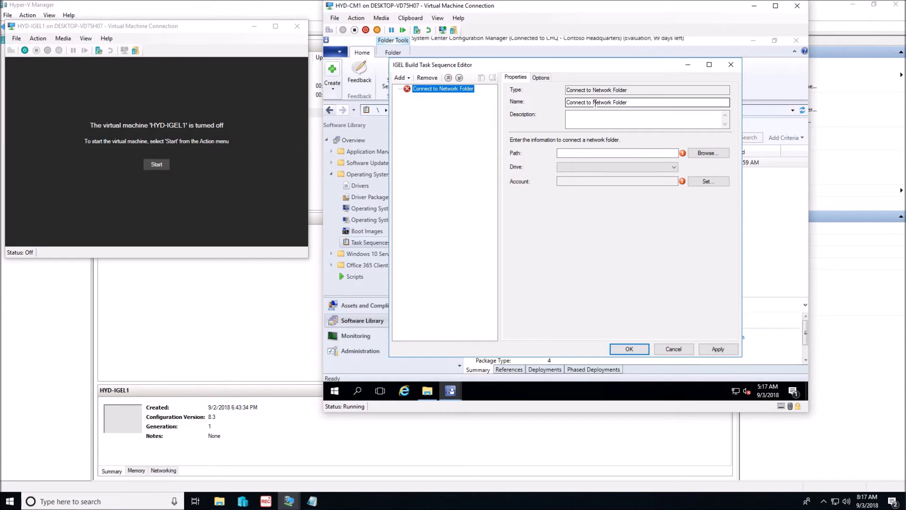
pyautogui.moveTo(593, 102); pyautogui.dragTo(628, 103)
pyautogui.write('CM1')
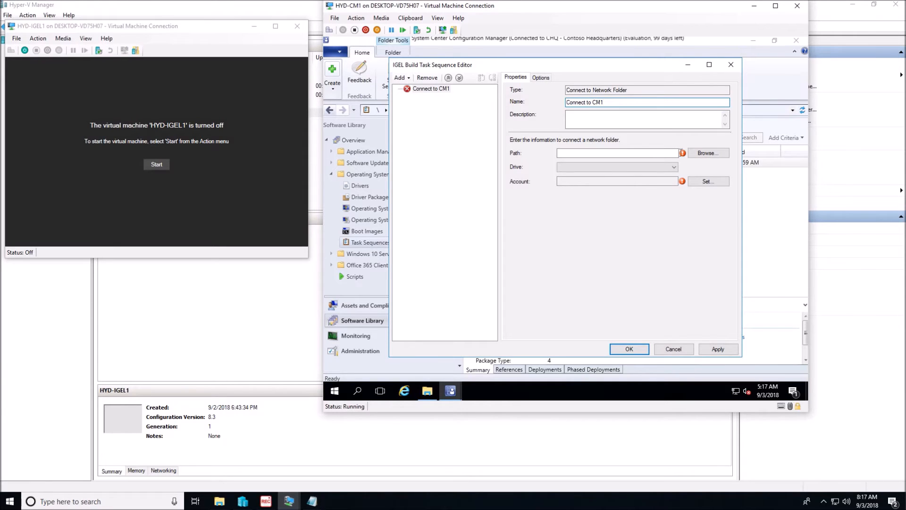
# Step: Set the network folder path of the "Connect to CM1" step to \\cm1\c$\Sources\OS_Images
pyautogui.click(704, 155)
pyautogui.click(516, 96)
pyautogui.write('\\cm1\\c$\\s')
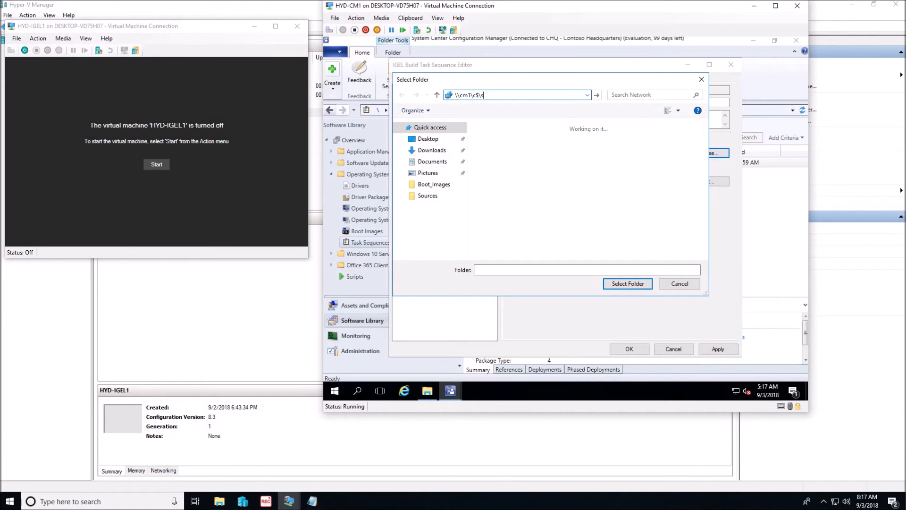
pyautogui.write('ources\\os_images')
pyautogui.press('Return')
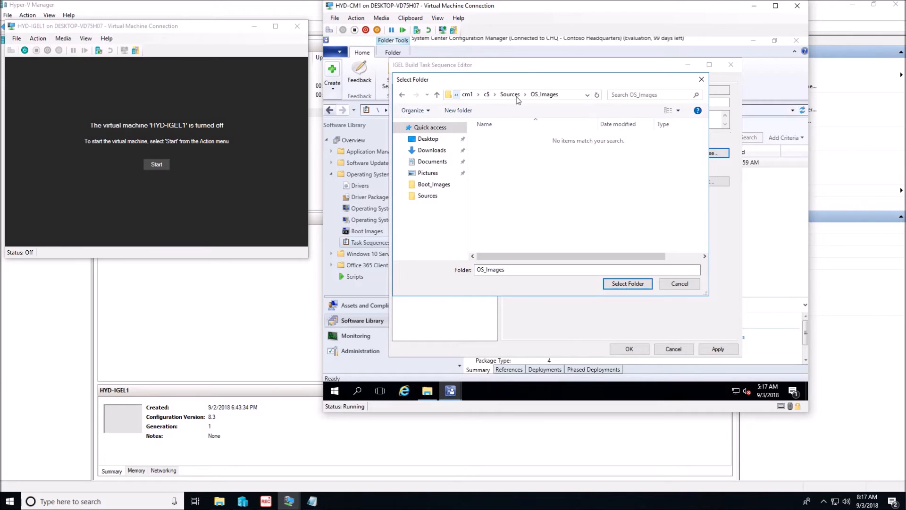
pyautogui.click(620, 283)
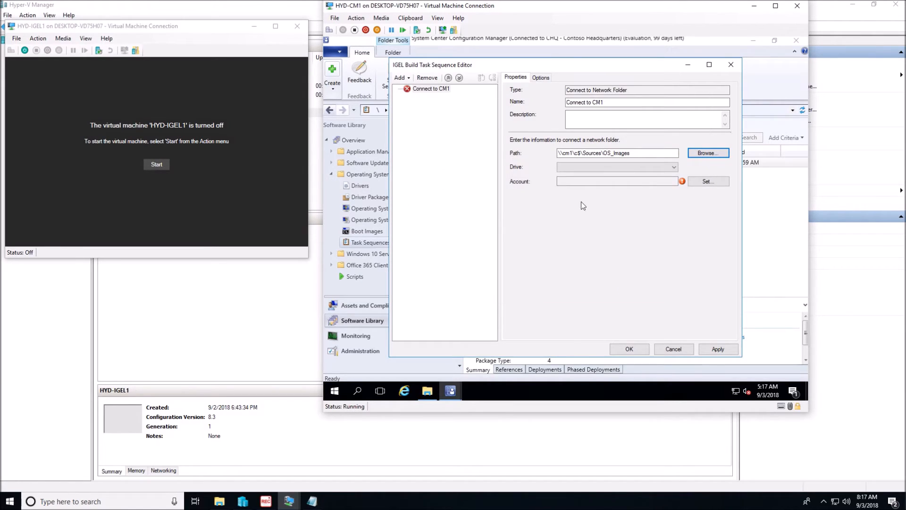
# Step: Map the "Connect to CM1" network folder to drive I: and select CORP\LabAdmin as its connection account
pyautogui.click(670, 168)
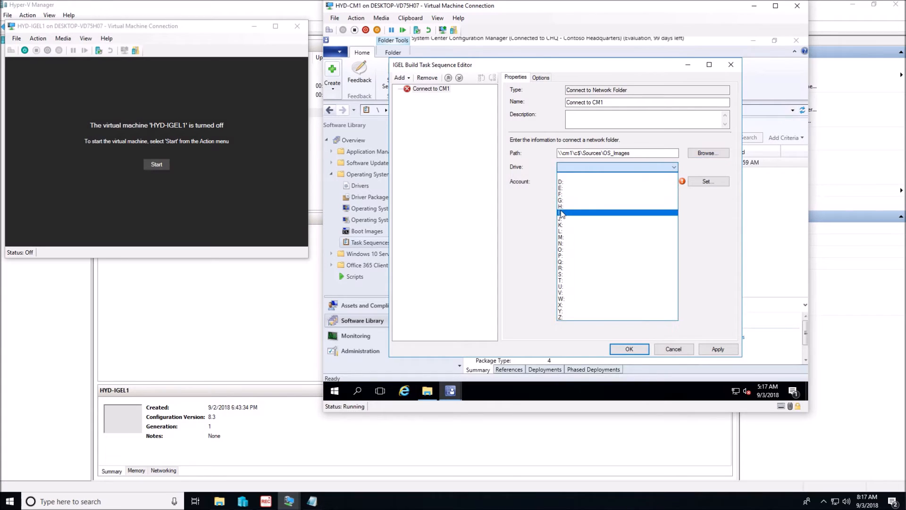
pyautogui.click(628, 213)
pyautogui.click(695, 182)
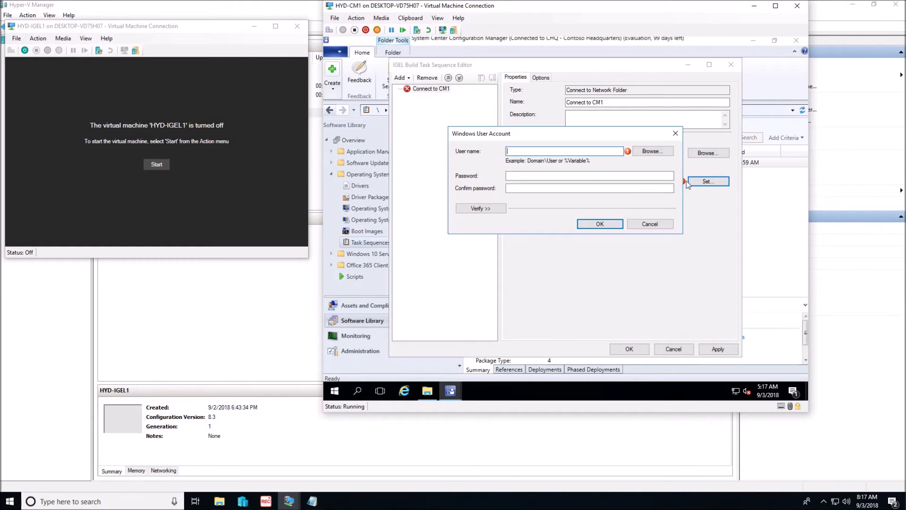
pyautogui.click(649, 152)
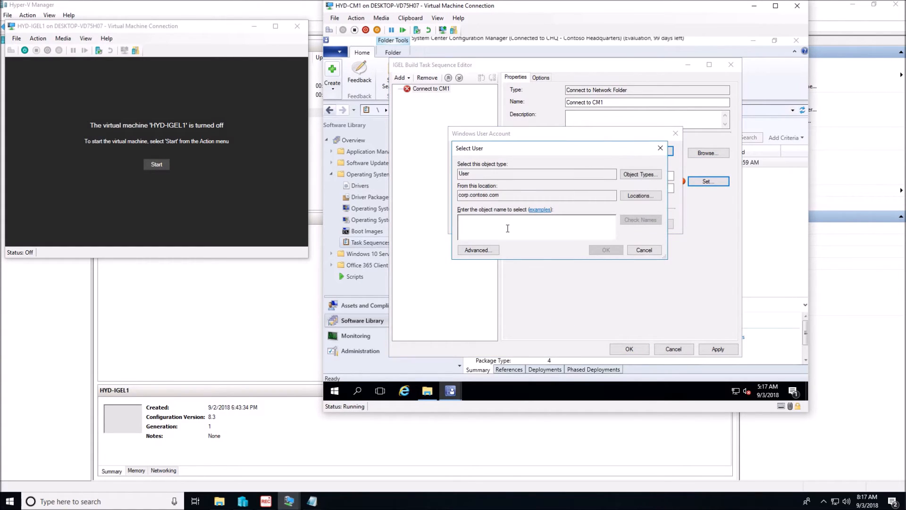
pyautogui.write('labad')
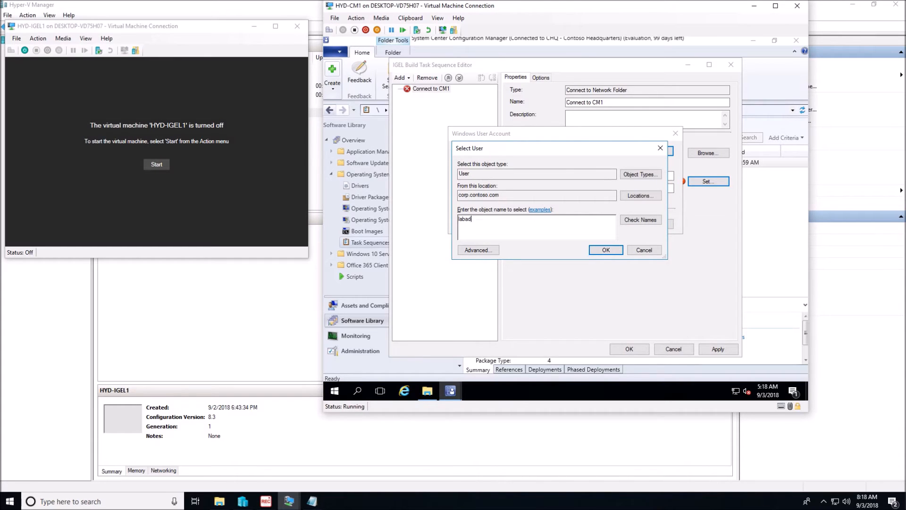
pyautogui.write('min')
pyautogui.click(639, 220)
pyautogui.click(605, 249)
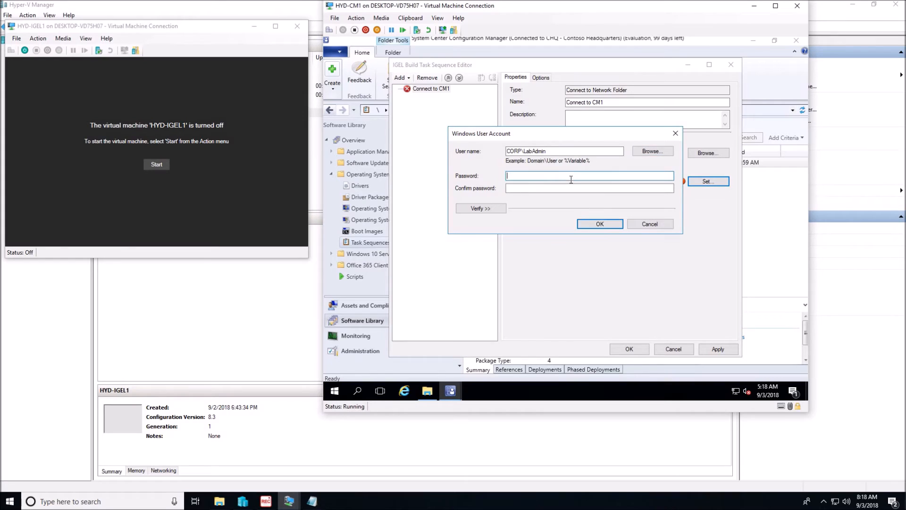
# Step: Enter and confirm the account password, test the connection to the network share, and accept the account
pyautogui.write('P@ssw0rd')
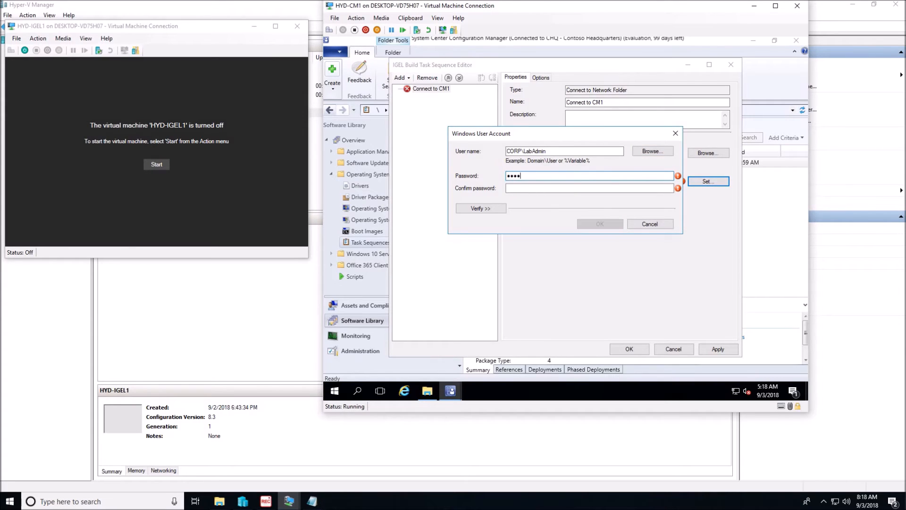
pyautogui.press('Tab')
pyautogui.write('P@ssw0rd')
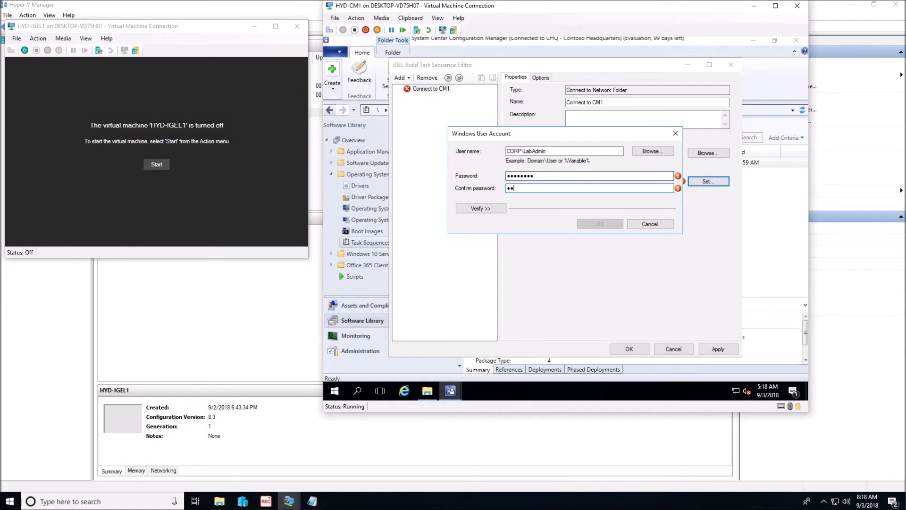
pyautogui.click(486, 209)
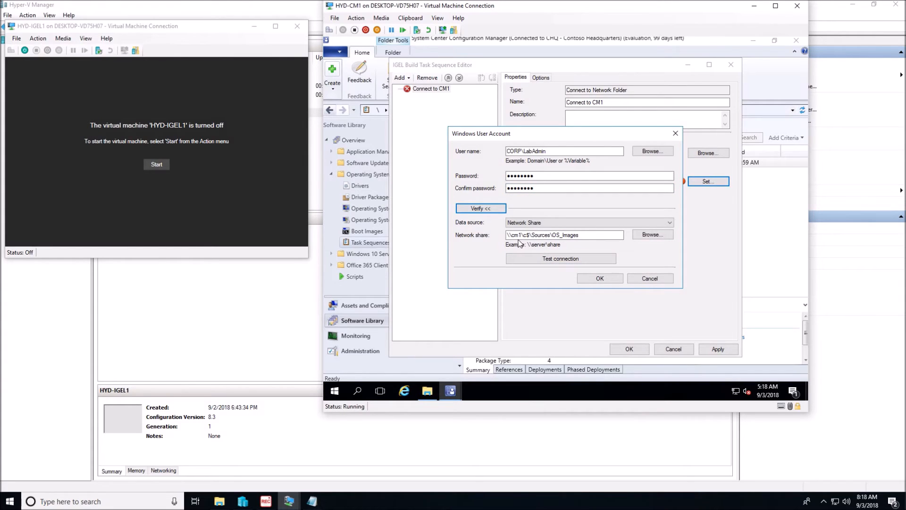
pyautogui.click(550, 255)
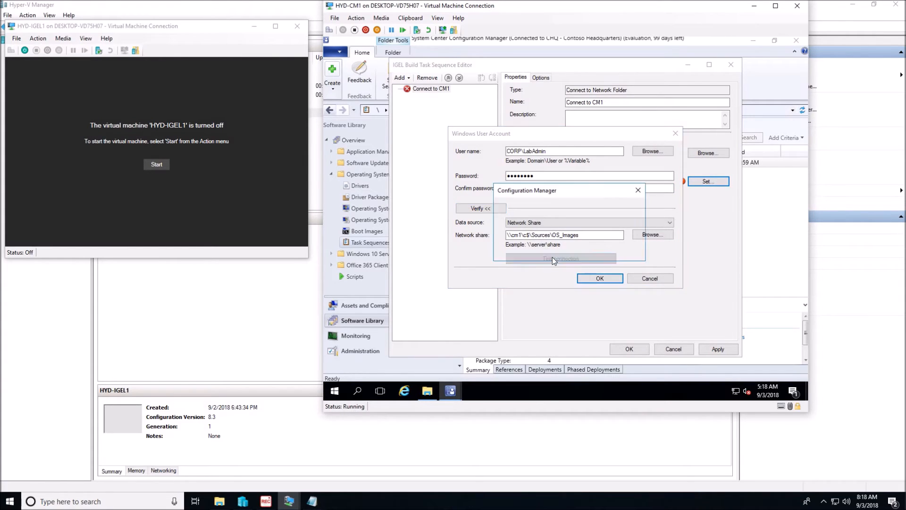
pyautogui.click(615, 250)
pyautogui.click(613, 281)
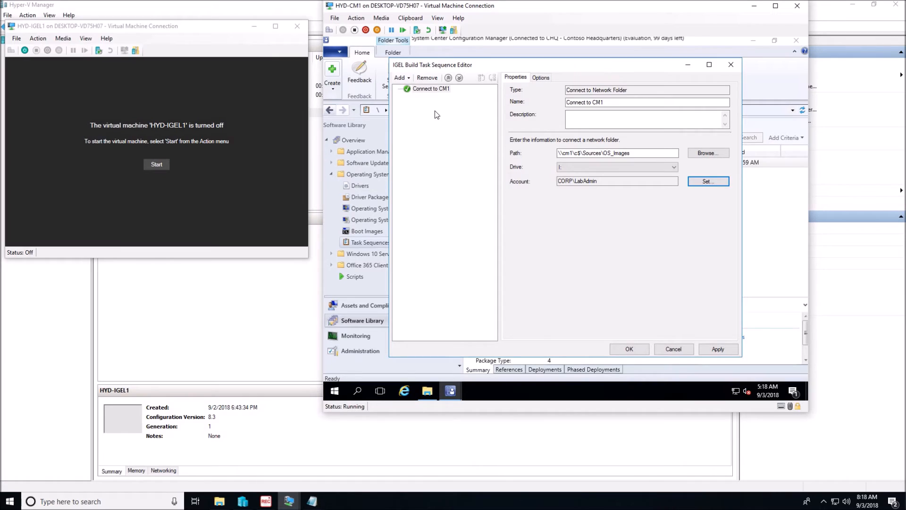
# Step: Add a Run Command Line step named "Prepare Disk" after the "Connect to CM1" step
pyautogui.click(408, 80)
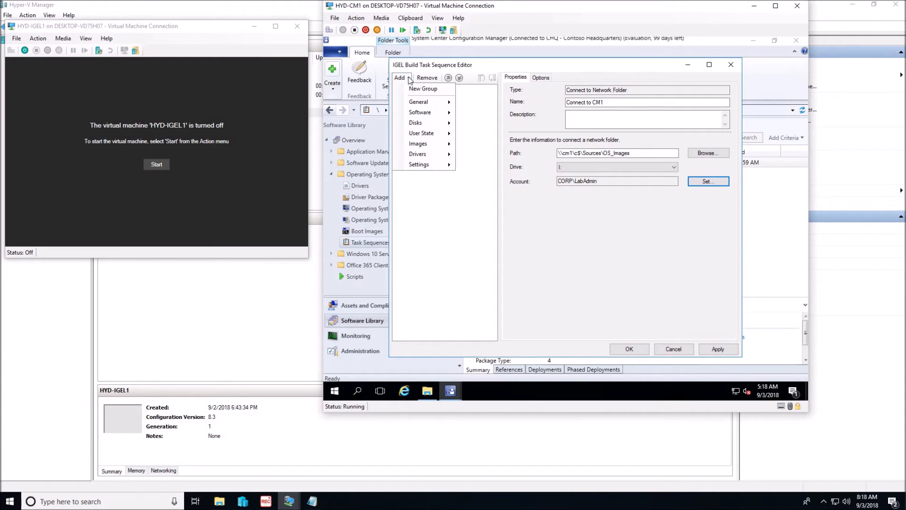
pyautogui.moveTo(412, 102)
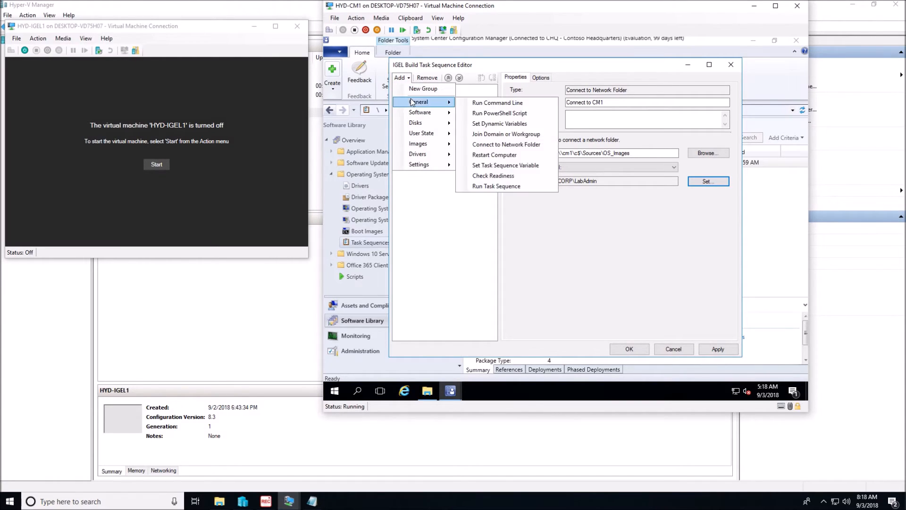
pyautogui.click(496, 103)
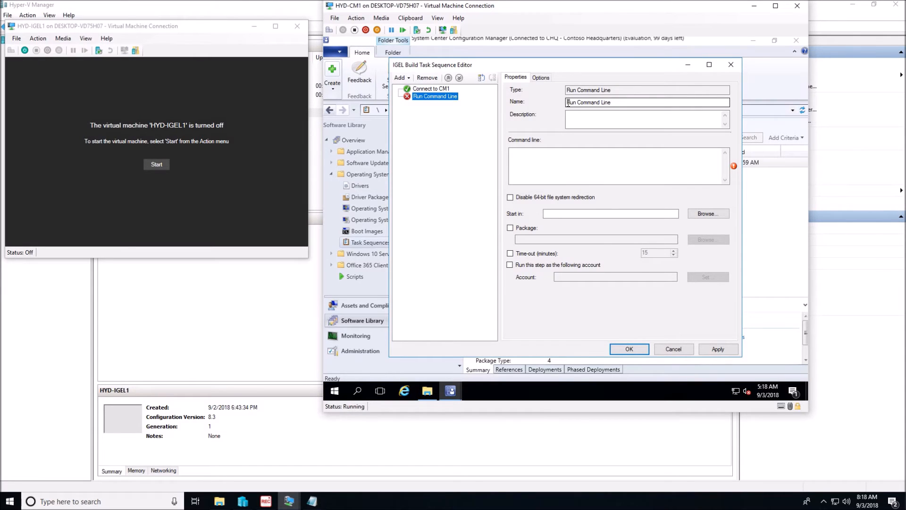
pyautogui.moveTo(566, 102); pyautogui.dragTo(636, 102)
pyautogui.write('Pr')
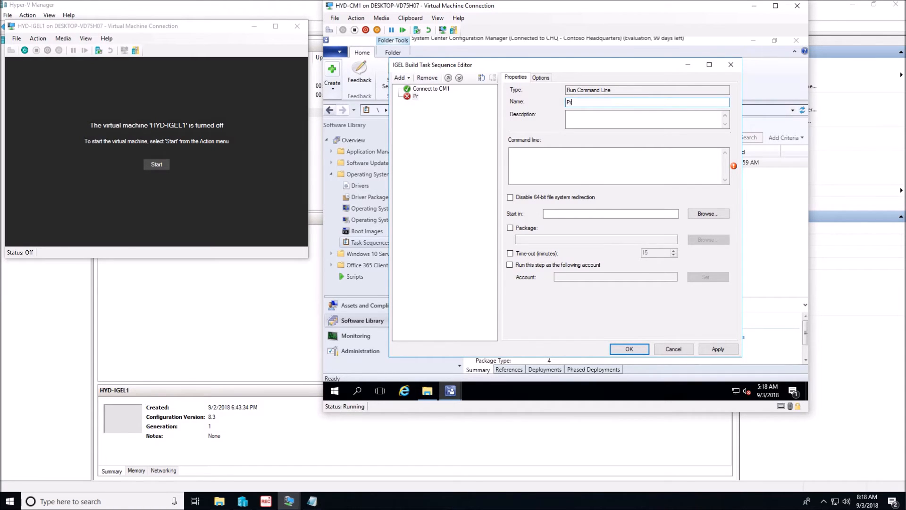
pyautogui.write('epare Disk')
# Step: Set the command line of the "Prepare Disk" step to diskpart /s I:\diskpart.txt
pyautogui.click(540, 156)
pyautogui.write('disk[a')
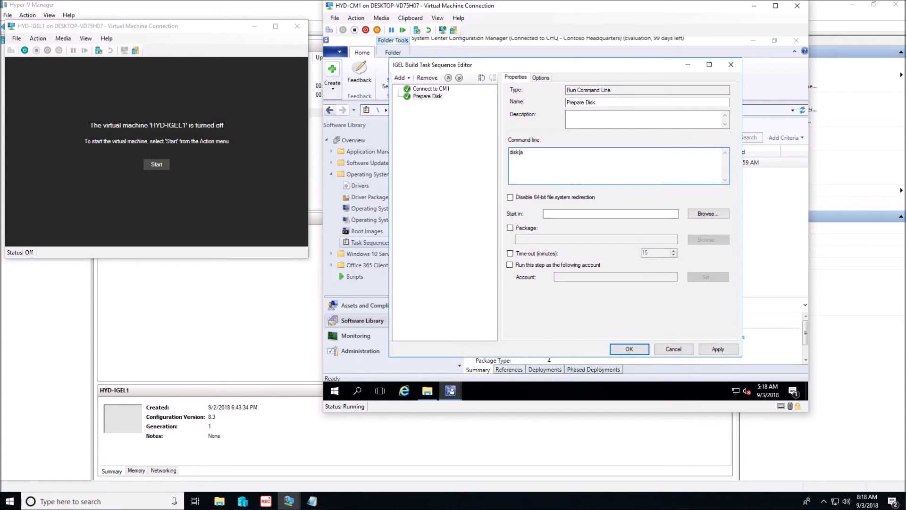
pyautogui.write('part /s d')
pyautogui.write(':\\diskpar')
# Step: Add another Run Command Line step after "Prepare Disk" and name it "Apply IGEL Image"
pyautogui.click(401, 78)
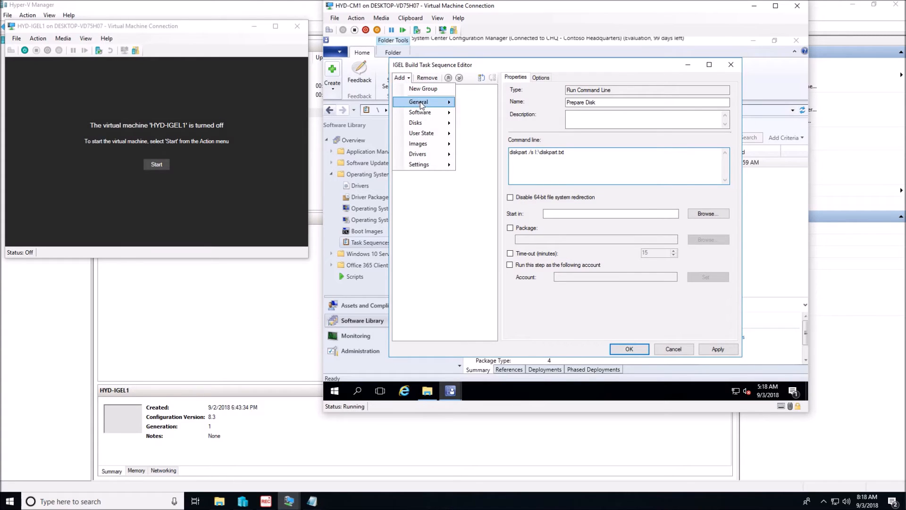
pyautogui.moveTo(435, 105)
pyautogui.click(501, 103)
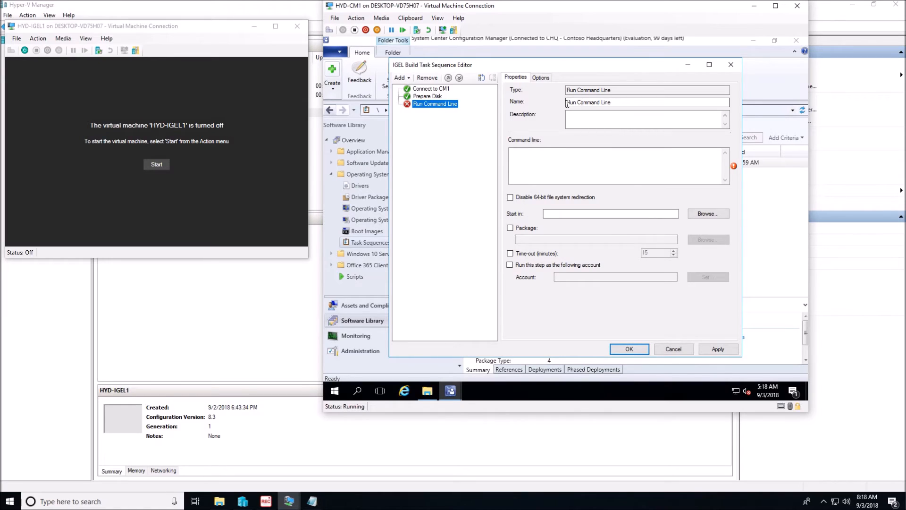
pyautogui.press('Tab')
pyautogui.write('A')
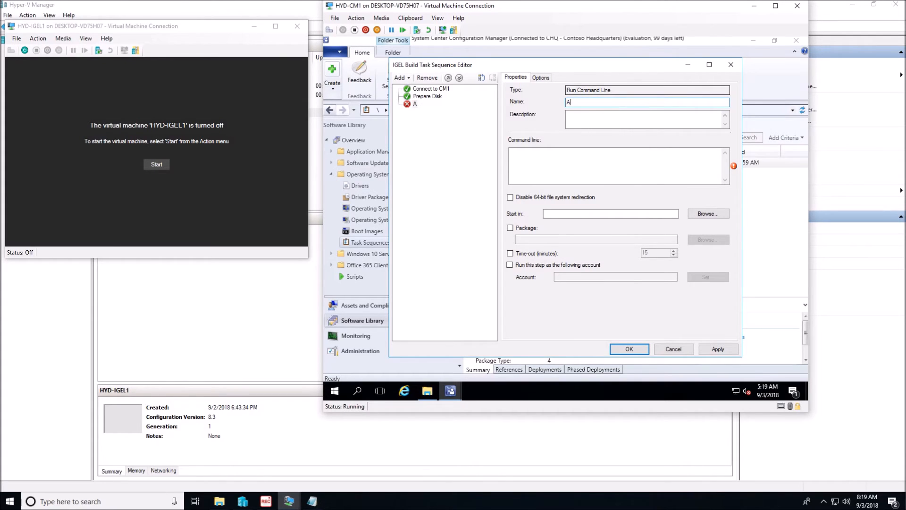
pyautogui.write('pply IGEL Image')
# Step: Set the "Apply IGEL Image" command line to dd if=I:\igel.img of=\\?\Device\Harddisk0\Partition0 bs=1M --size --progress
pyautogui.click(655, 150)
pyautogui.write('dd if=I')
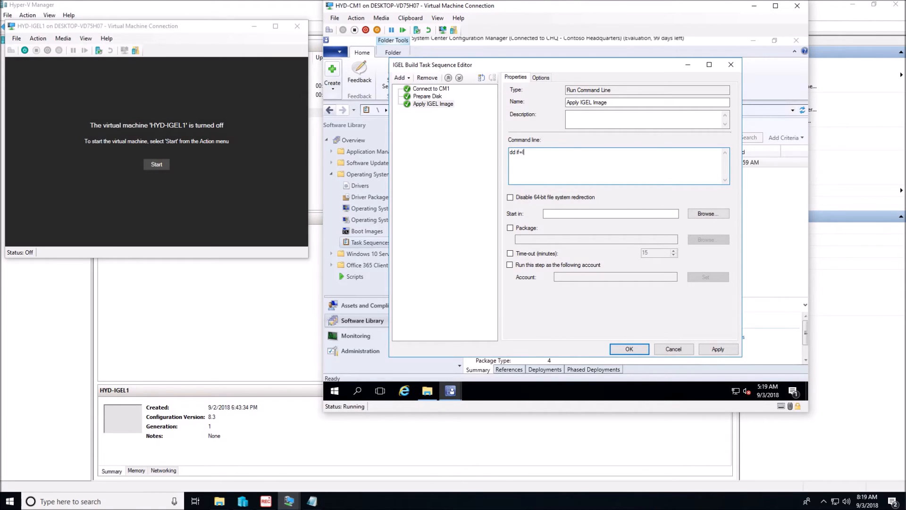
pyautogui.write(':\\igel.im')
pyautogui.write('g of=\\\\?\\Device\\Harddisk0\\Partit')
pyautogui.write('ion')
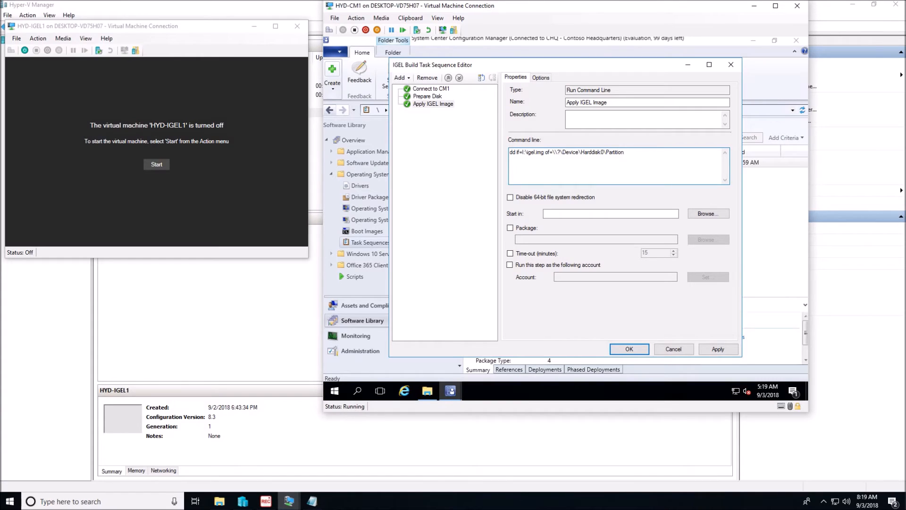
pyautogui.write('0 bs=1M --size --progress')
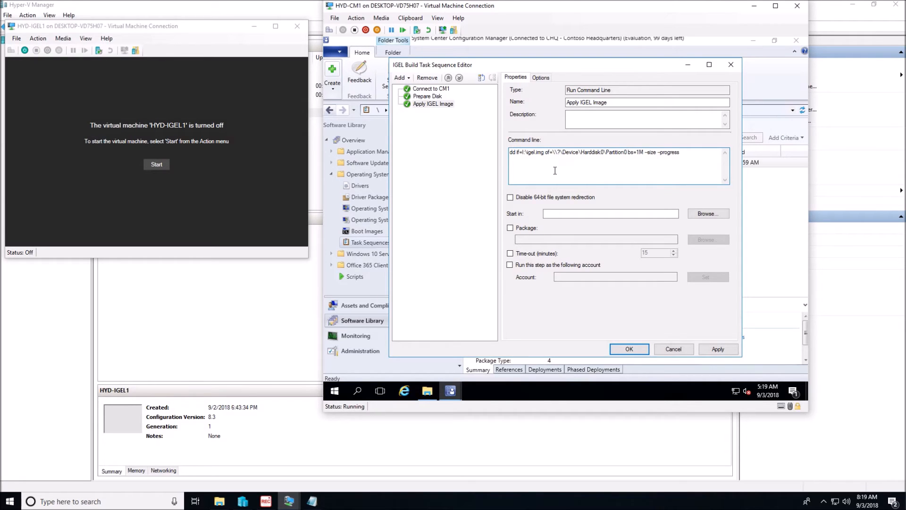
# Step: Save the IGEL Build task sequence with its new steps and create a copy of it
pyautogui.click(718, 349)
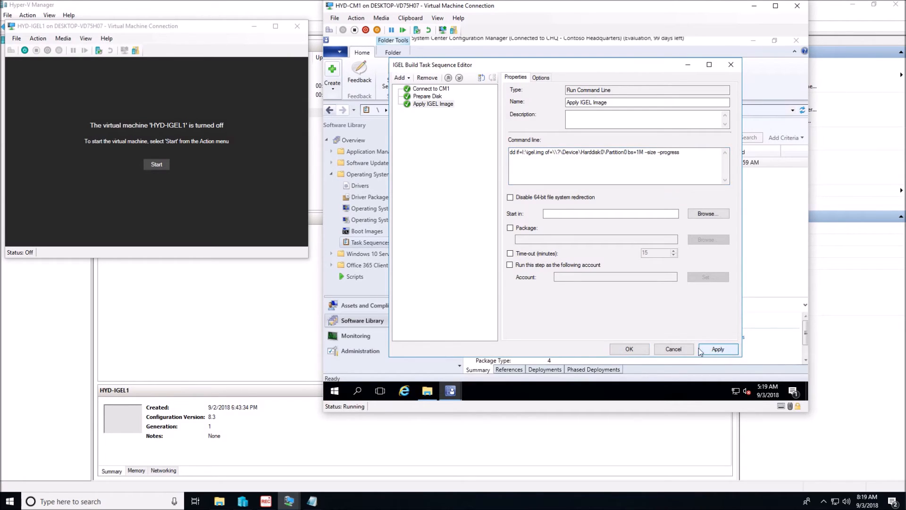
pyautogui.click(635, 350)
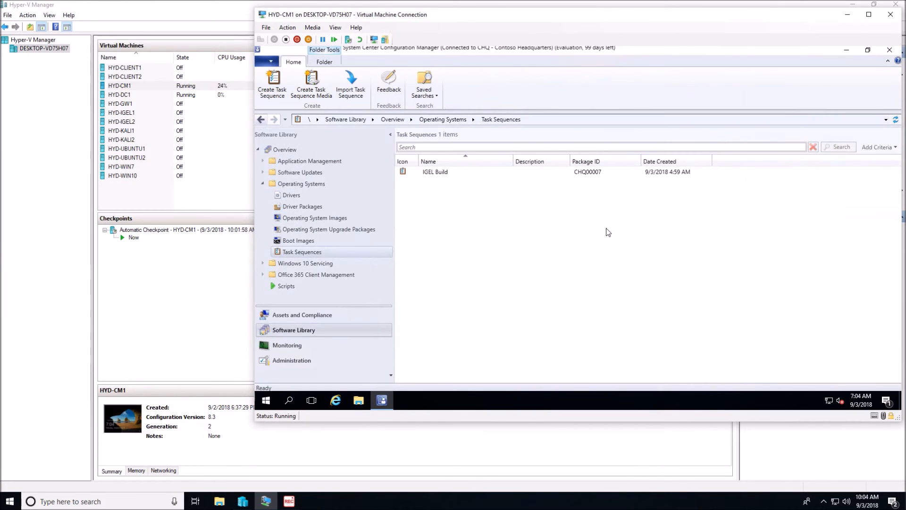
pyautogui.click(448, 172)
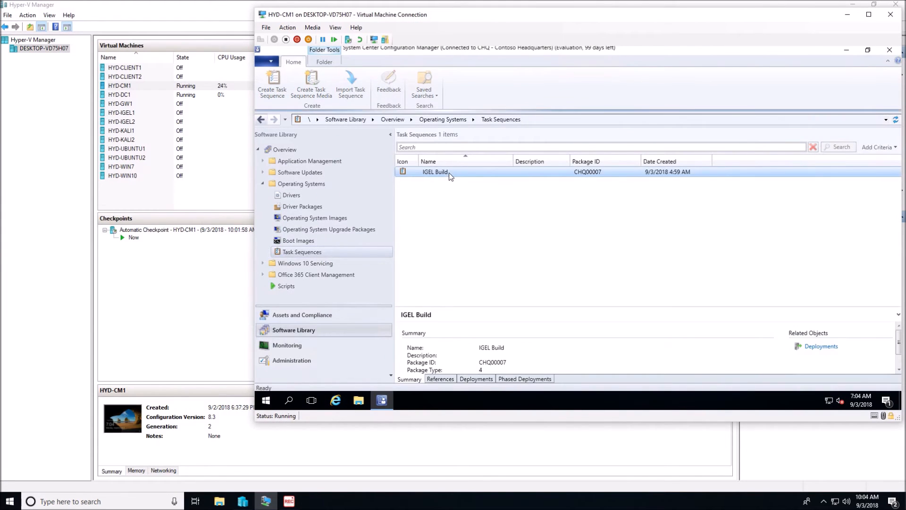
pyautogui.rightClick(448, 172)
pyautogui.click(478, 225)
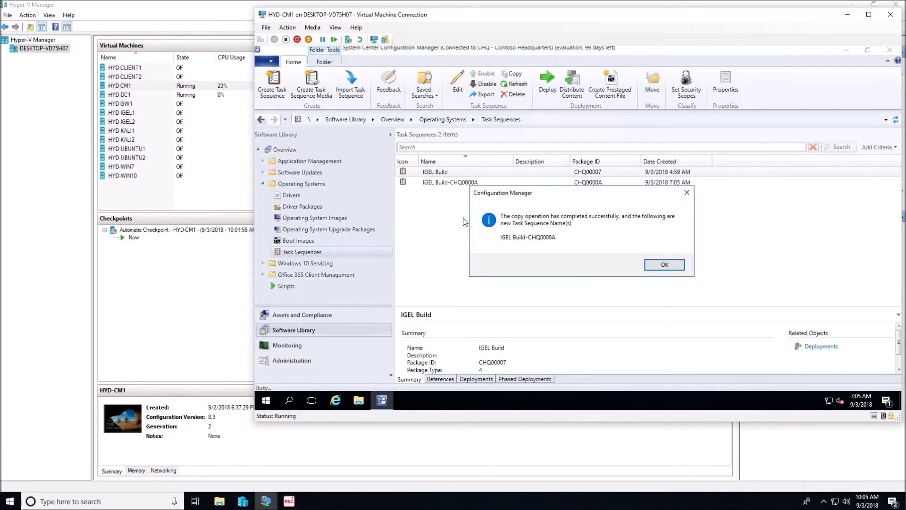
pyautogui.click(672, 263)
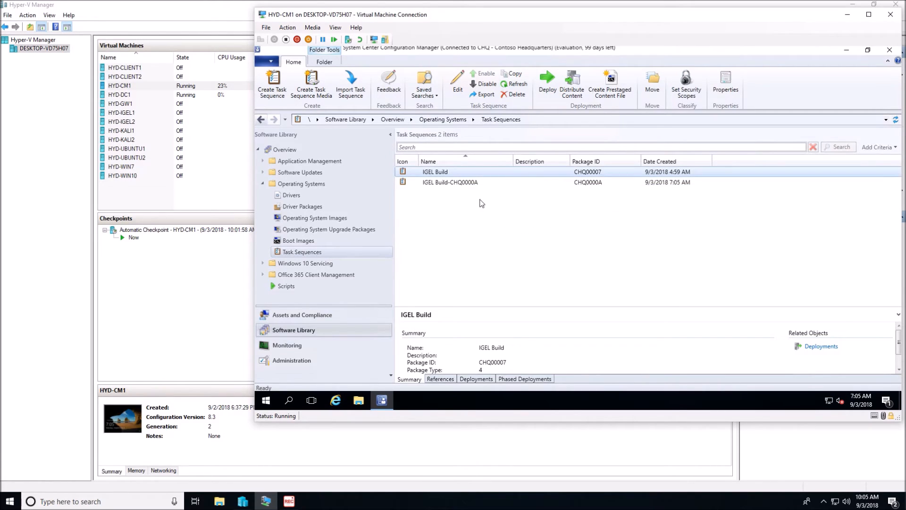
# Step: Rename the copied task sequence to IGEL Conversion in its properties and check its boot image setting
pyautogui.click(459, 185)
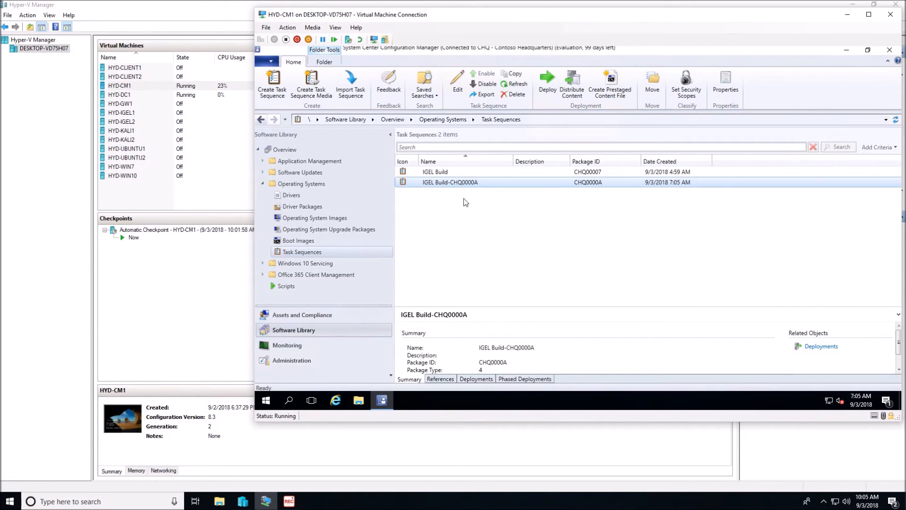
pyautogui.rightClick(478, 185)
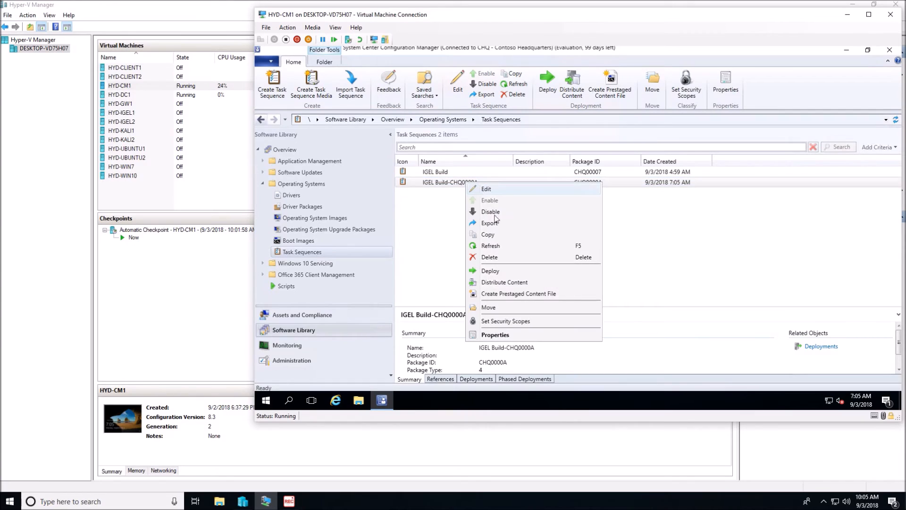
pyautogui.click(506, 337)
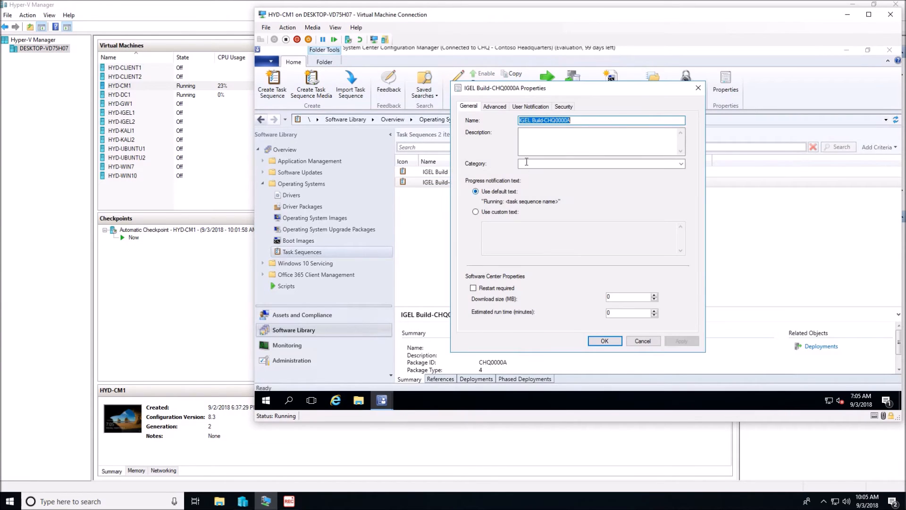
pyautogui.moveTo(532, 120); pyautogui.dragTo(579, 123)
pyautogui.write('Conversion')
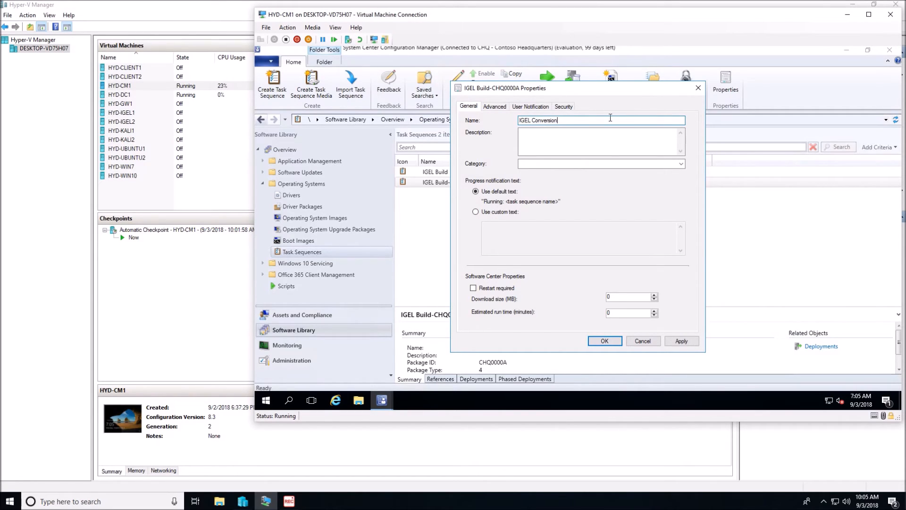
pyautogui.click(499, 106)
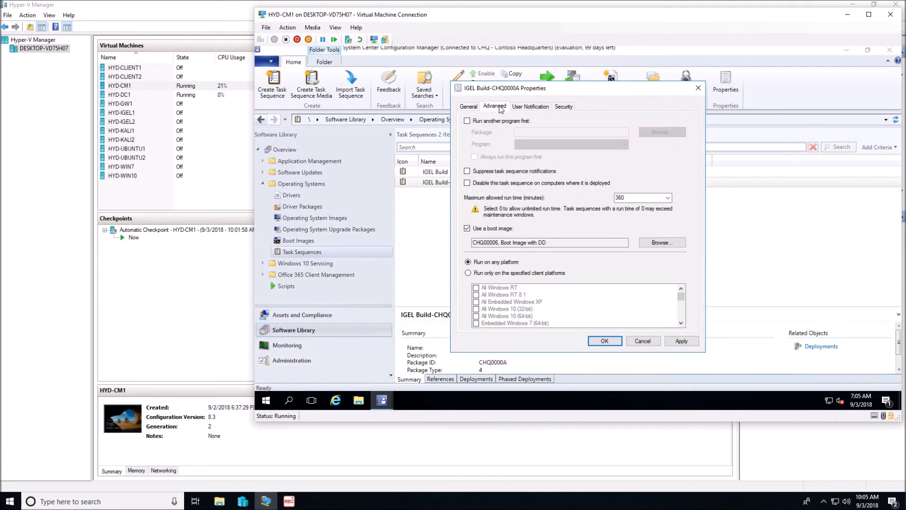
pyautogui.click(469, 107)
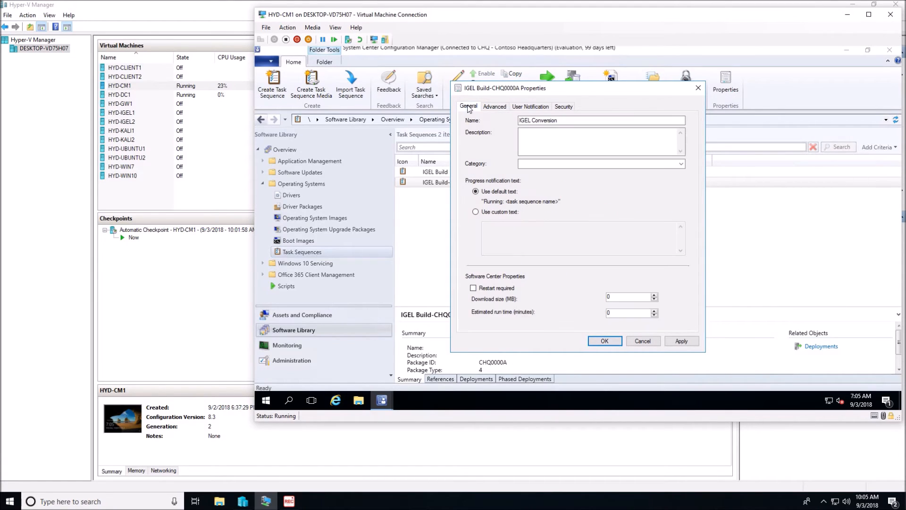
pyautogui.click(608, 341)
# Step: Add a Restart Computer step to the IGEL Conversion task sequence that boots to the assigned boot image, with user notification before restarting disabled
pyautogui.rightClick(463, 181)
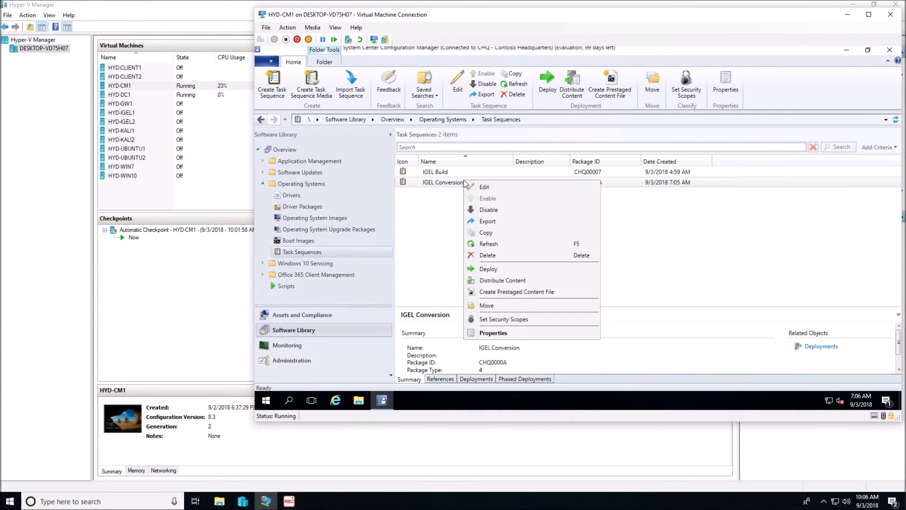
pyautogui.click(486, 188)
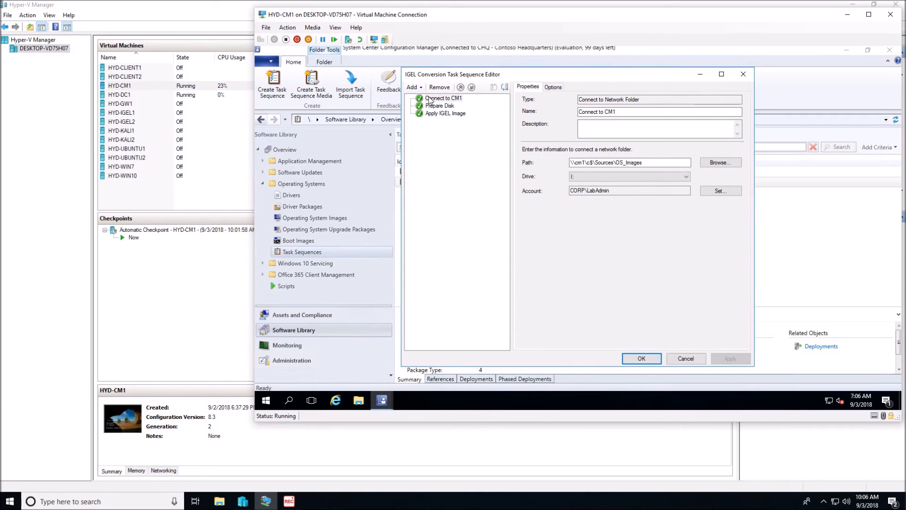
pyautogui.click(411, 86)
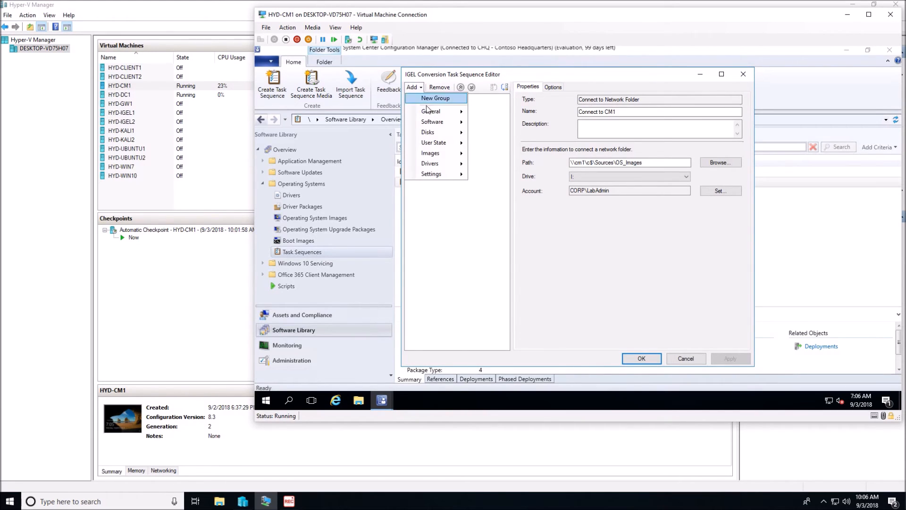
pyautogui.moveTo(429, 111)
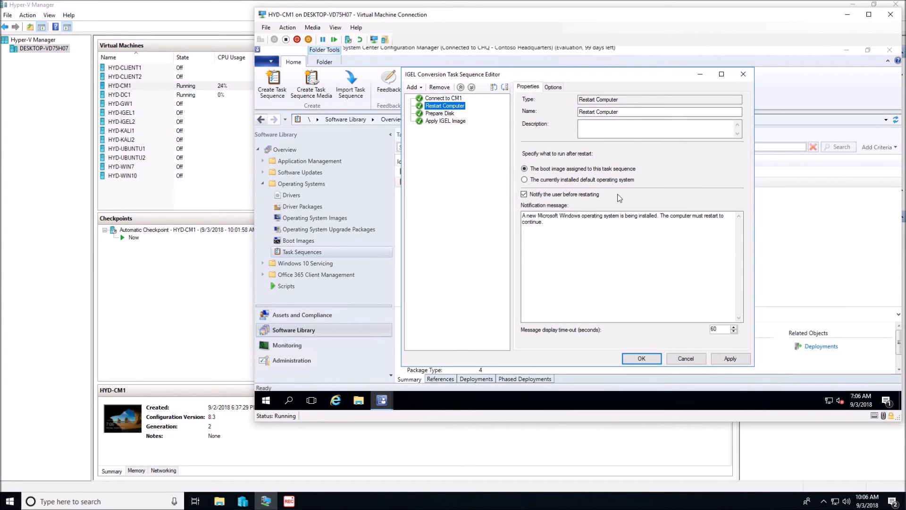
pyautogui.click(524, 195)
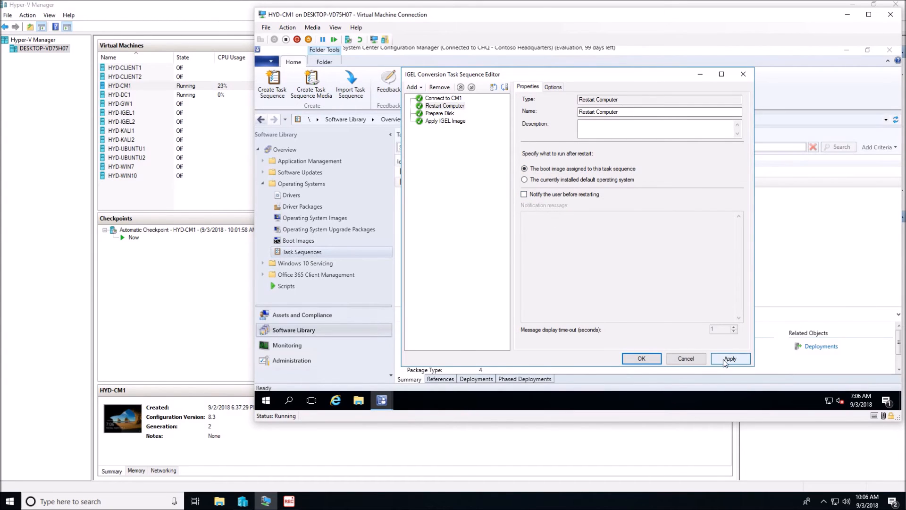
# Step: Move the Restart Computer step above "Connect to CM1" and save the IGEL Conversion task sequence
pyautogui.moveTo(448, 109); pyautogui.dragTo(429, 99)
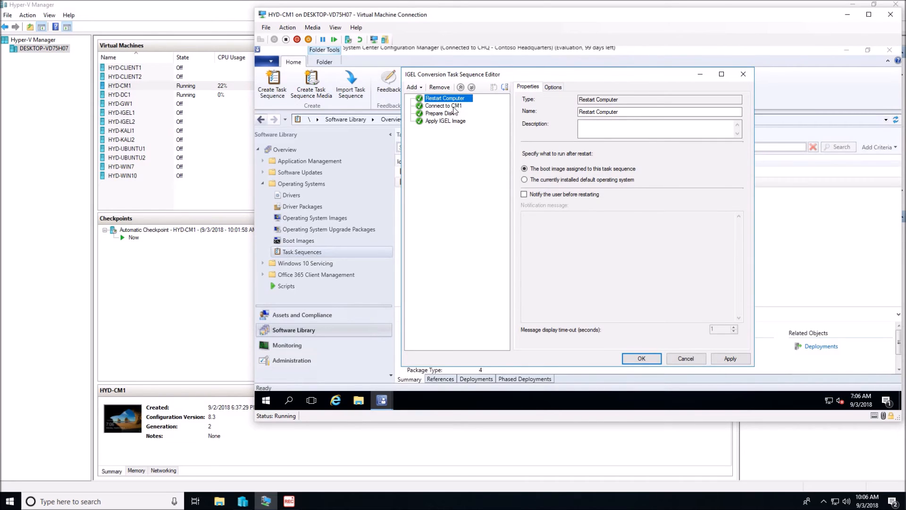
pyautogui.click(719, 362)
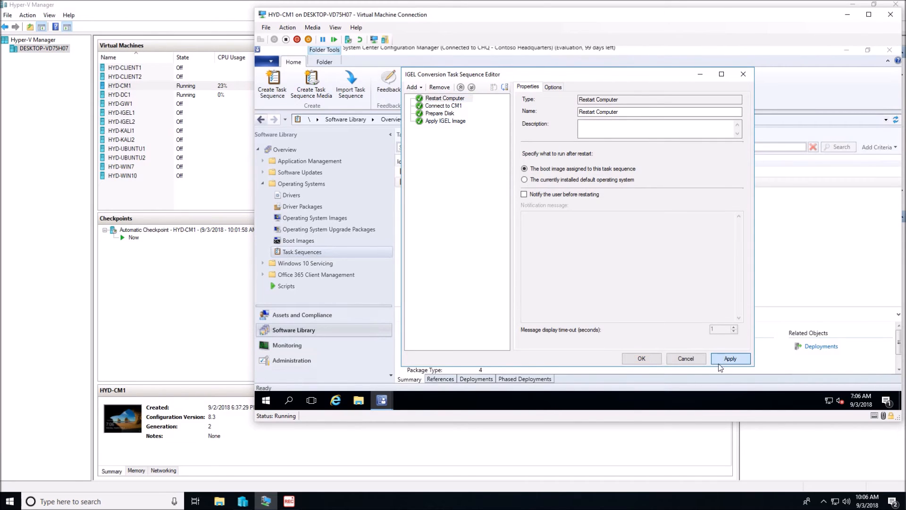
pyautogui.click(642, 359)
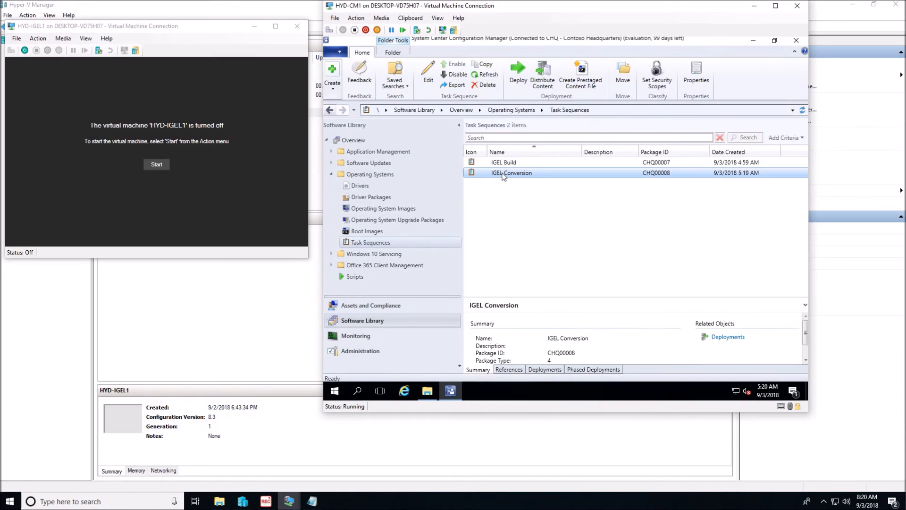
# Step: Start deploying the IGEL Conversion task sequence and select the IGEL Conversion device collection as its target
pyautogui.rightClick(503, 176)
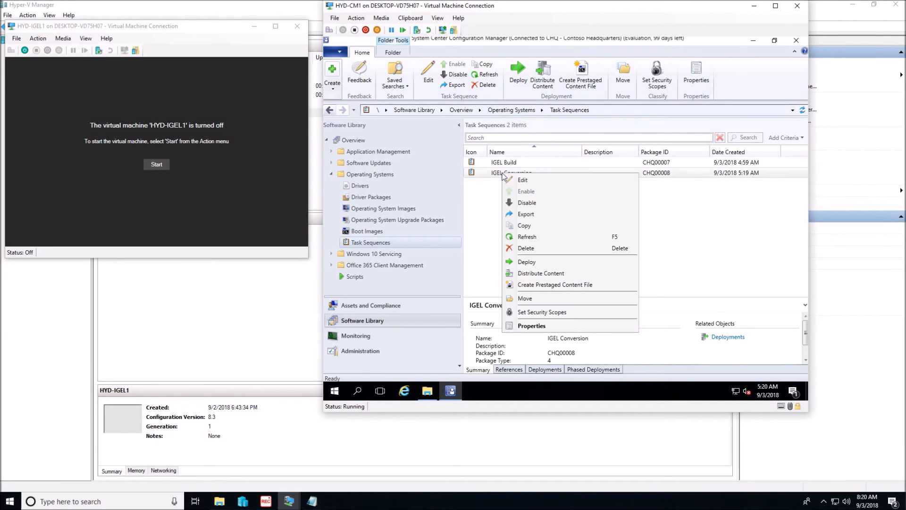
pyautogui.click(526, 262)
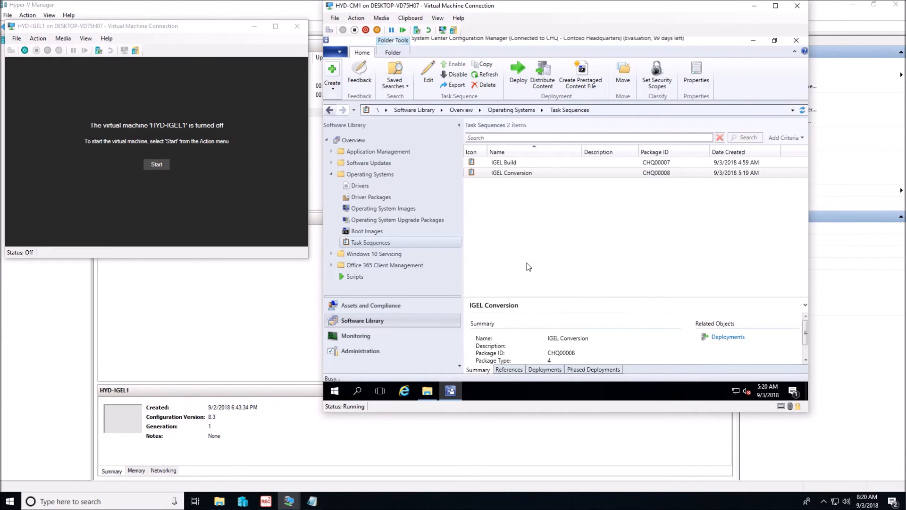
pyautogui.click(713, 161)
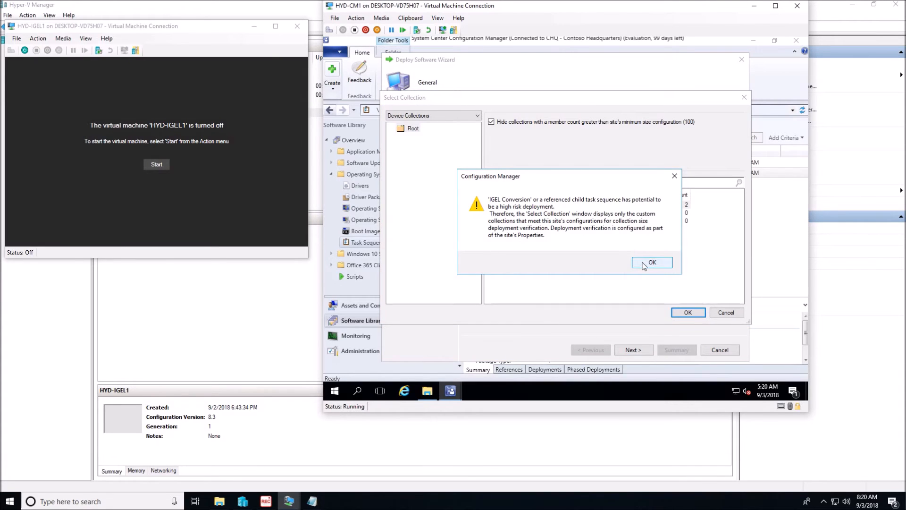
pyautogui.click(644, 265)
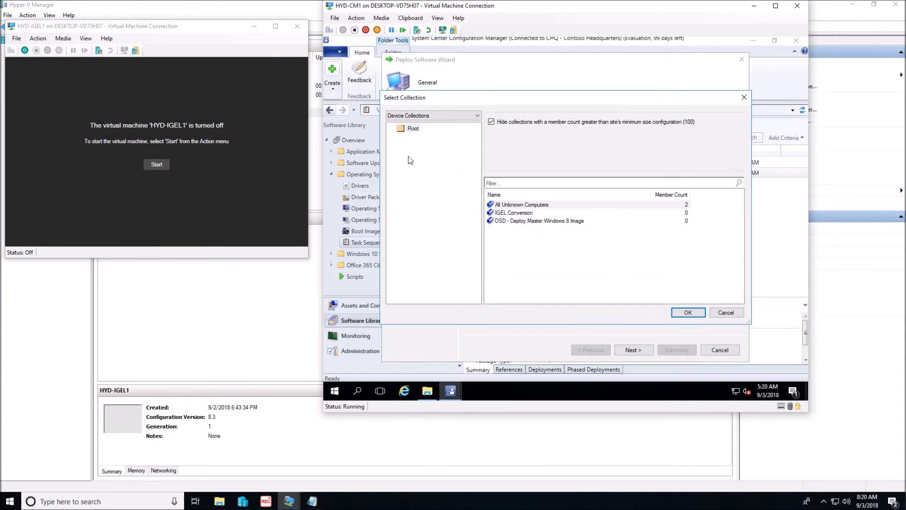
pyautogui.click(513, 215)
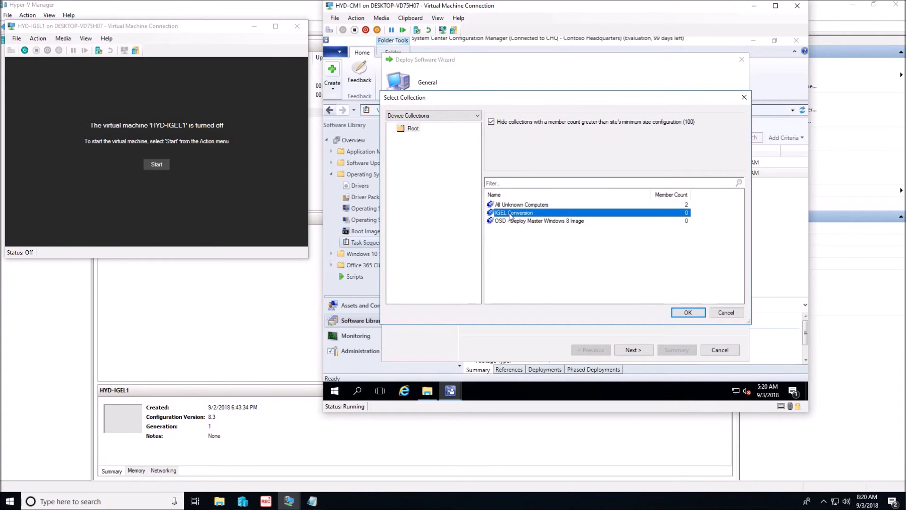
pyautogui.click(688, 313)
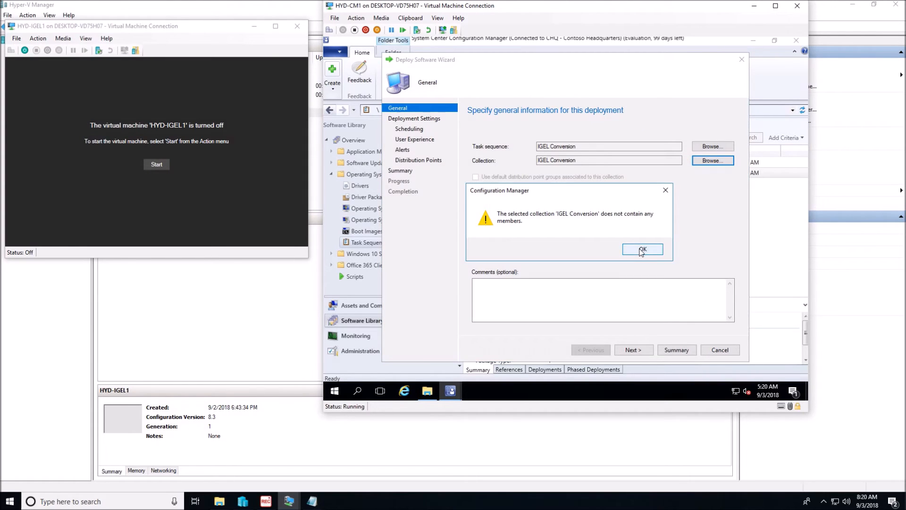
pyautogui.click(641, 250)
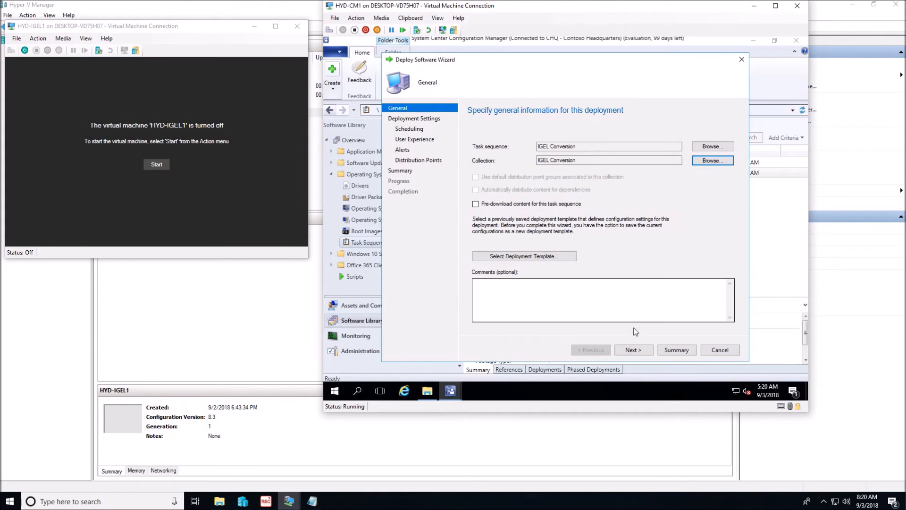
# Step: Complete the IGEL Conversion deployment as Available to only Configuration Manager clients, accepting the default schedule, user experience, alert and distribution point settings
pyautogui.click(644, 348)
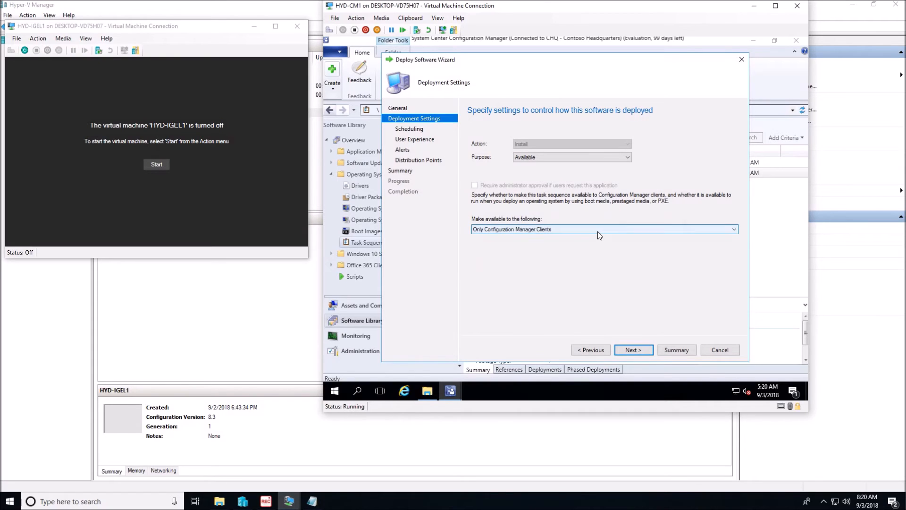
pyautogui.click(631, 351)
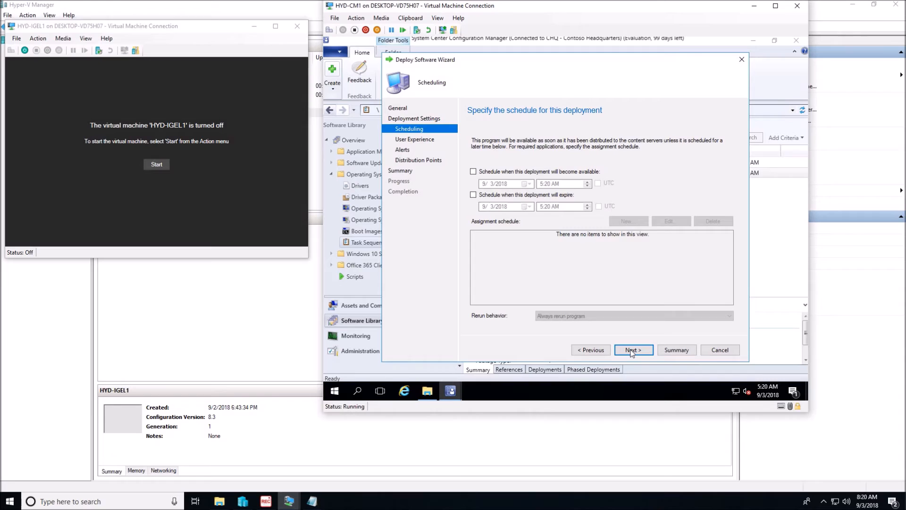
pyautogui.click(631, 351)
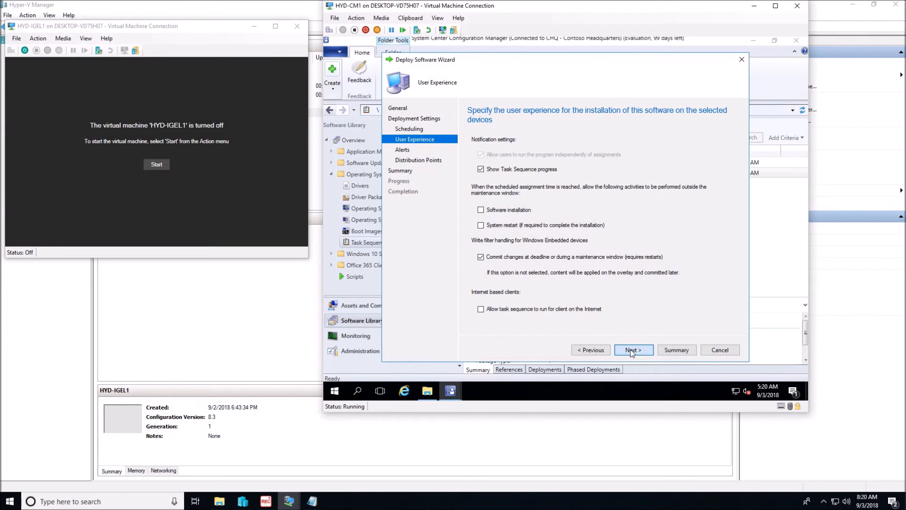
pyautogui.click(632, 351)
pyautogui.click(631, 351)
pyautogui.click(631, 351)
pyautogui.click(632, 351)
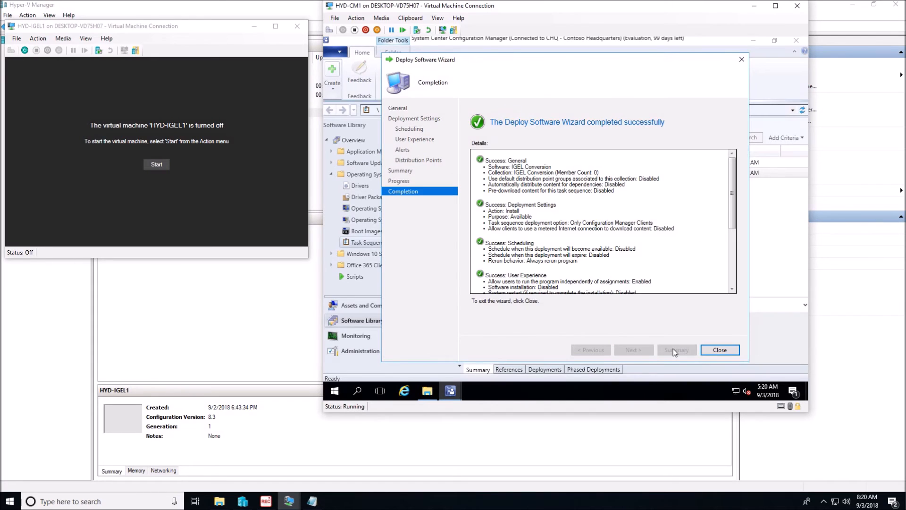
pyautogui.click(721, 349)
# Step: Start deploying the IGEL Build task sequence and select the All Unknown Computers collection as its target
pyautogui.click(528, 162)
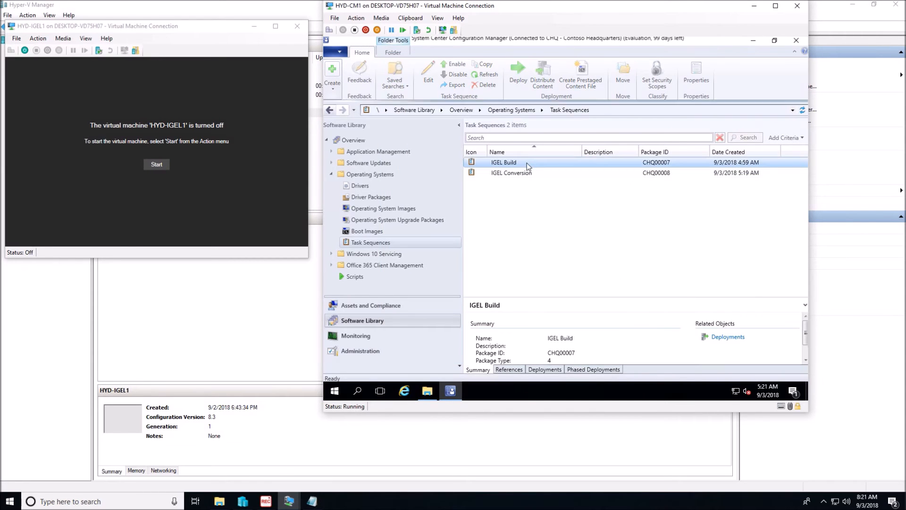
pyautogui.rightClick(519, 162)
pyautogui.click(555, 247)
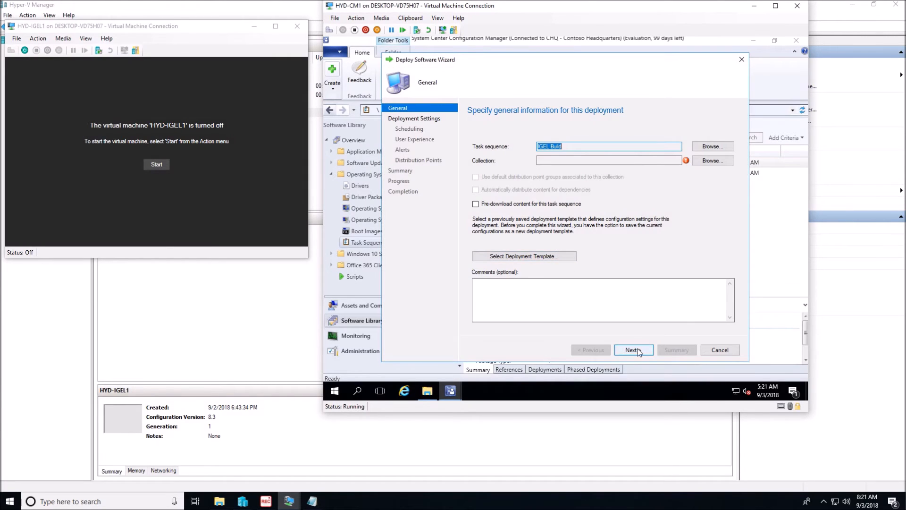
pyautogui.click(710, 162)
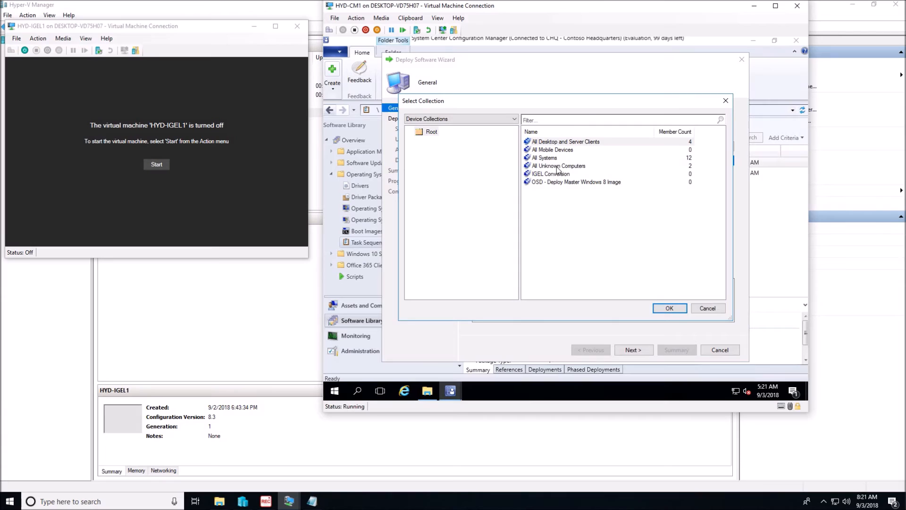
pyautogui.click(559, 169)
pyautogui.click(669, 307)
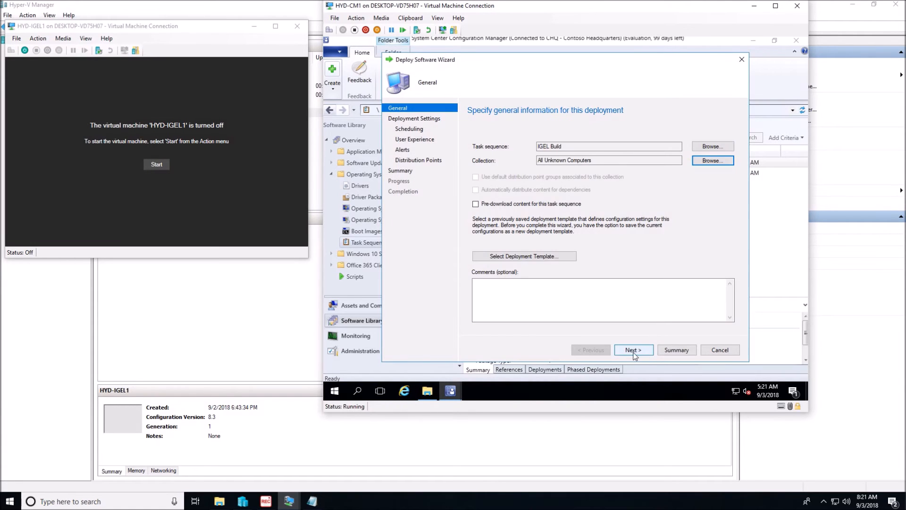
# Step: Make the IGEL Build deployment available to Configuration Manager clients, media and PXE
pyautogui.click(633, 351)
pyautogui.click(509, 228)
pyautogui.click(531, 244)
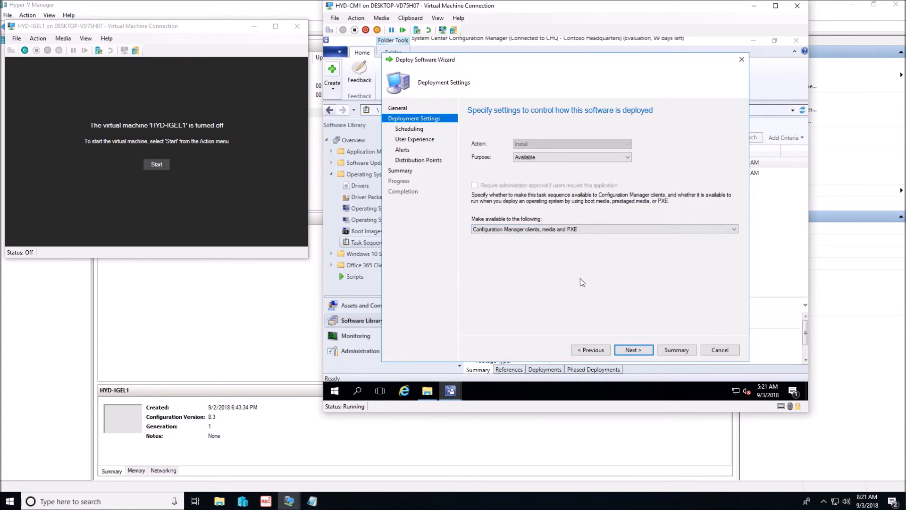
# Step: Complete the IGEL Build deployment, accepting the default schedule, user experience, alert and distribution point settings
pyautogui.click(645, 351)
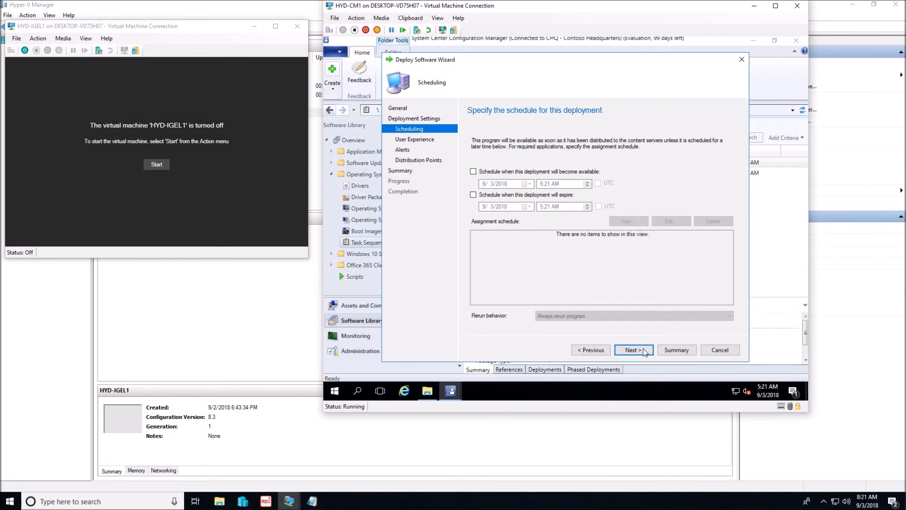
pyautogui.click(644, 352)
pyautogui.click(644, 352)
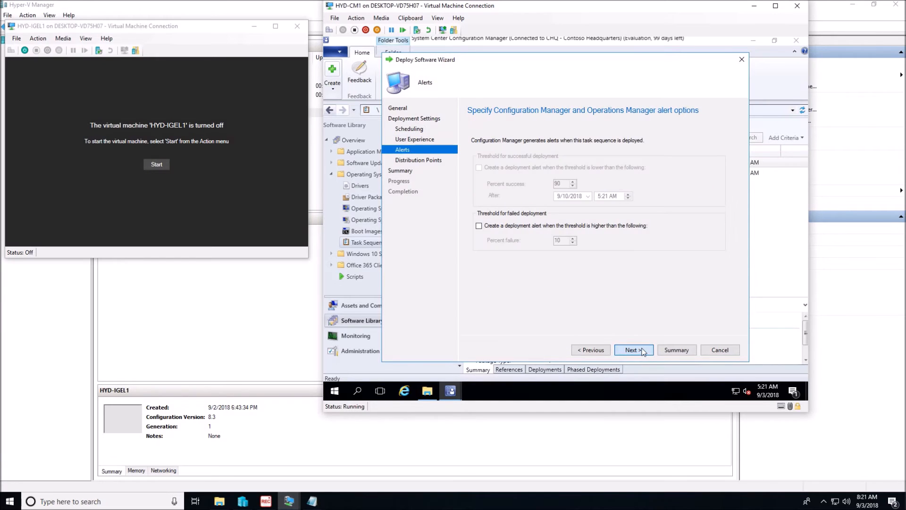
pyautogui.click(644, 351)
pyautogui.click(644, 351)
pyautogui.click(643, 351)
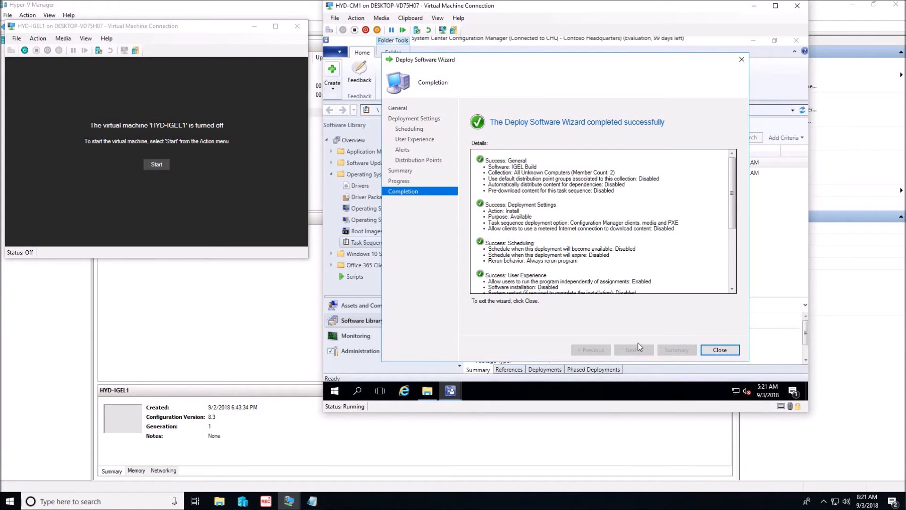
pyautogui.click(720, 349)
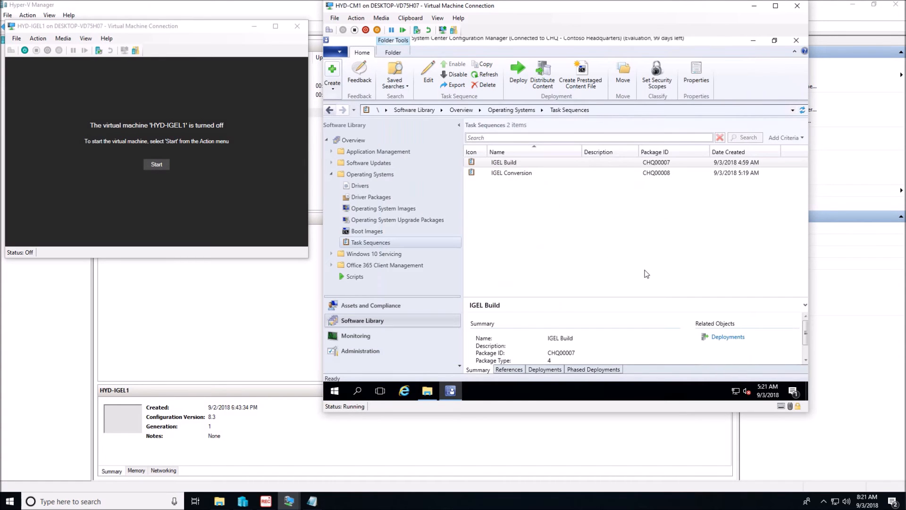
# Step: Close the HYD-IGEL1 connection, then connect to the HYD-IGEL2 virtual machine and start it
pyautogui.click(24, 50)
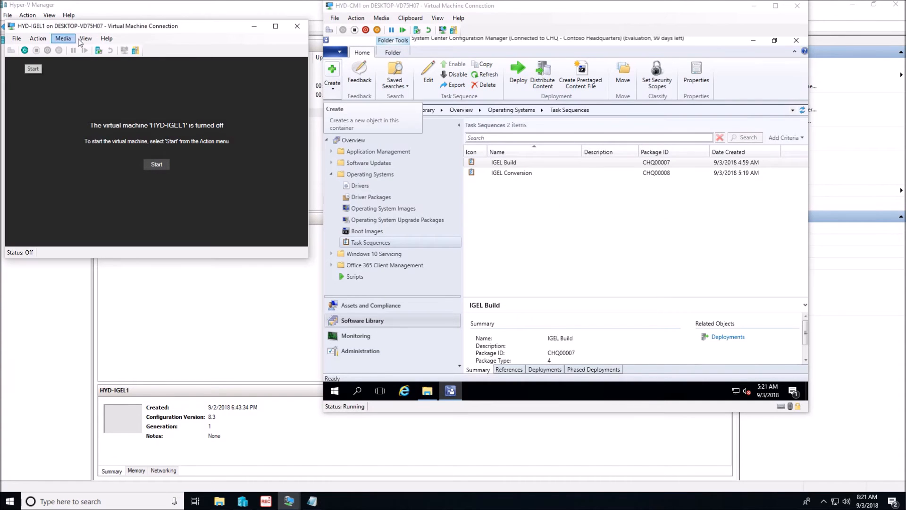
pyautogui.click(301, 24)
pyautogui.click(130, 122)
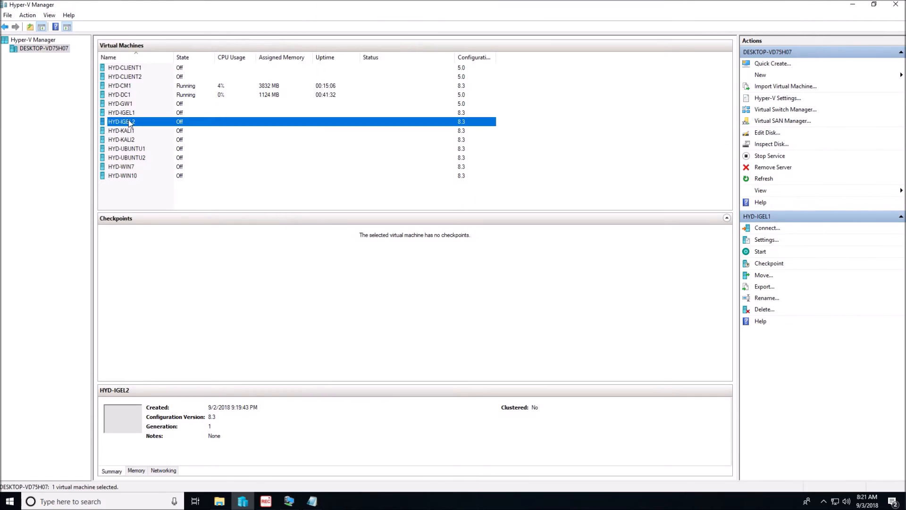
pyautogui.rightClick(135, 120)
pyautogui.click(155, 124)
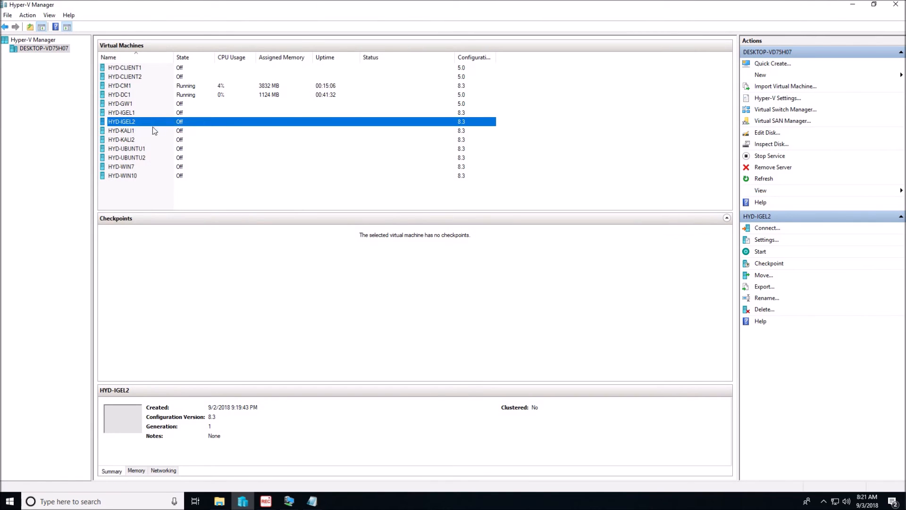
pyautogui.click(157, 165)
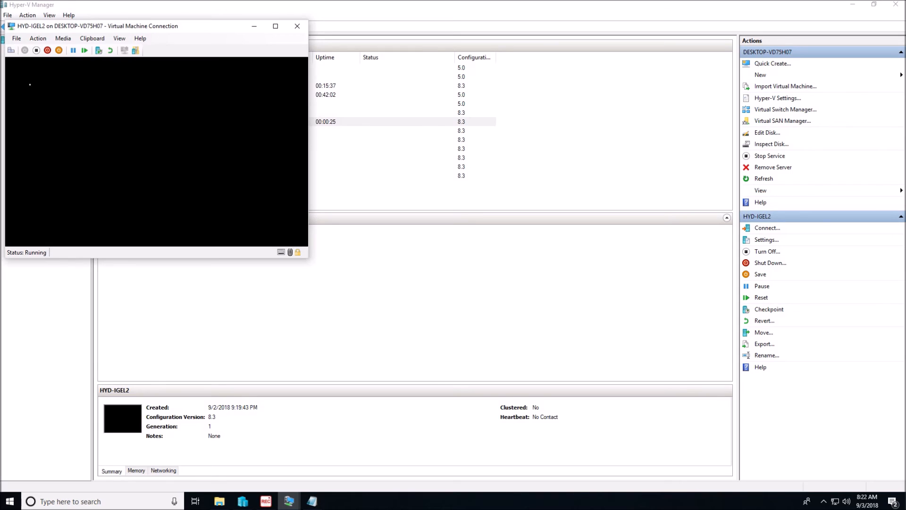
# Step: Turn off HYD-IGEL2 and insert the SCCMwithDD.iso image from Data (D:) into its DVD drive
pyautogui.click(36, 50)
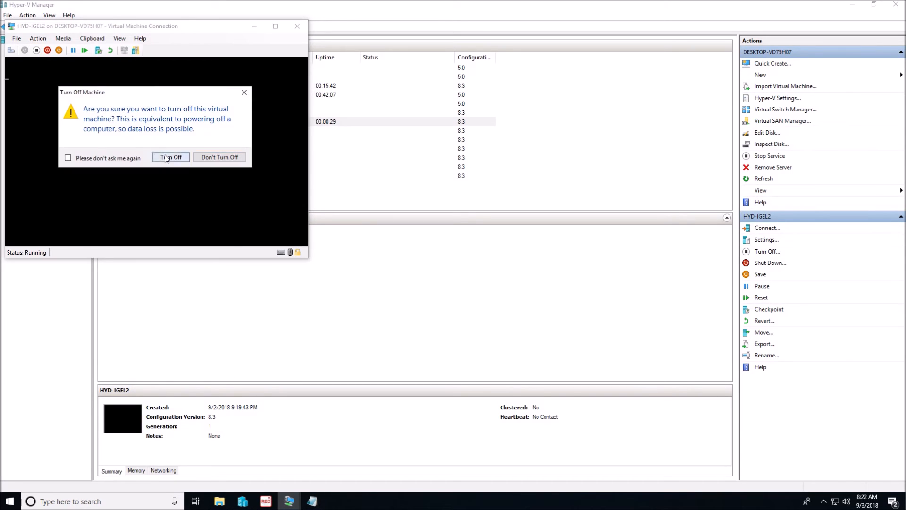
pyautogui.click(167, 157)
pyautogui.click(39, 40)
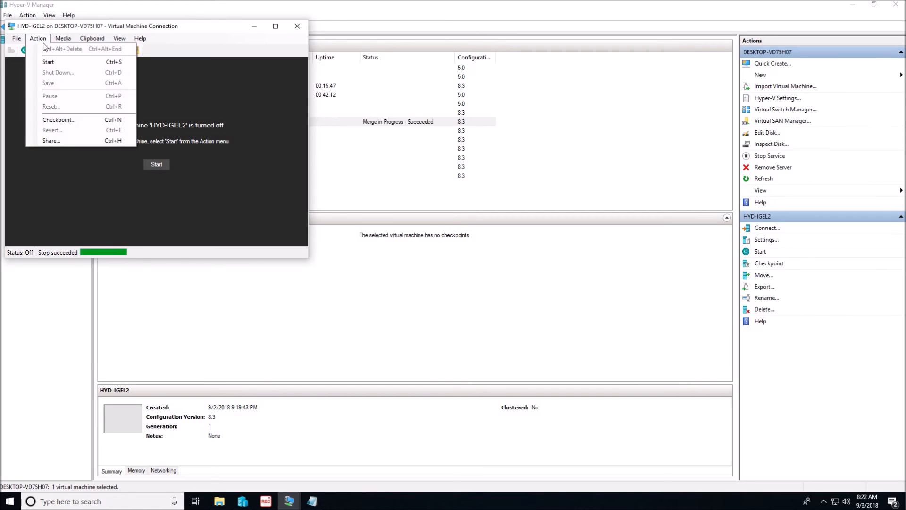
pyautogui.moveTo(71, 38)
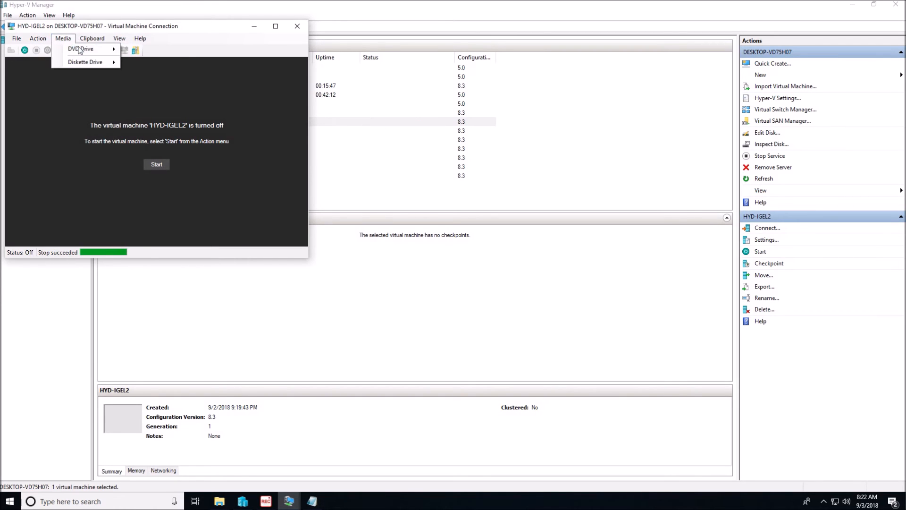
pyautogui.click(154, 61)
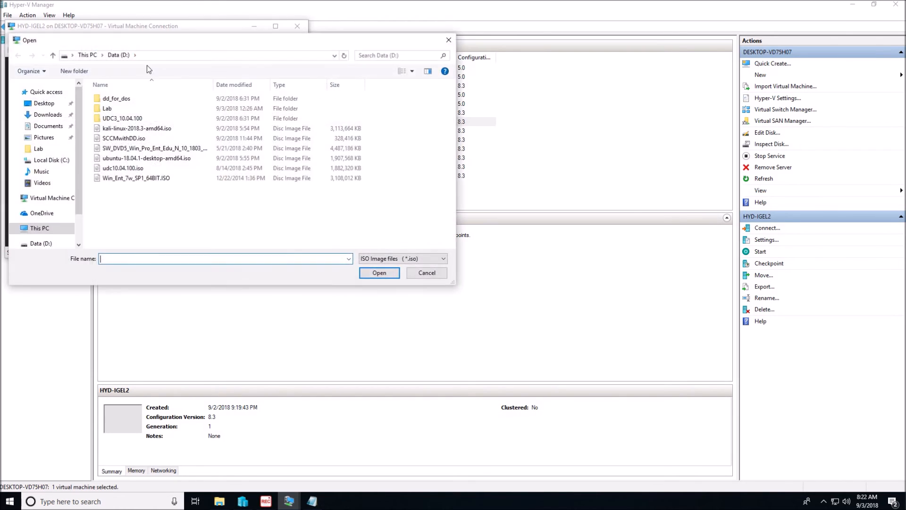
pyautogui.click(140, 138)
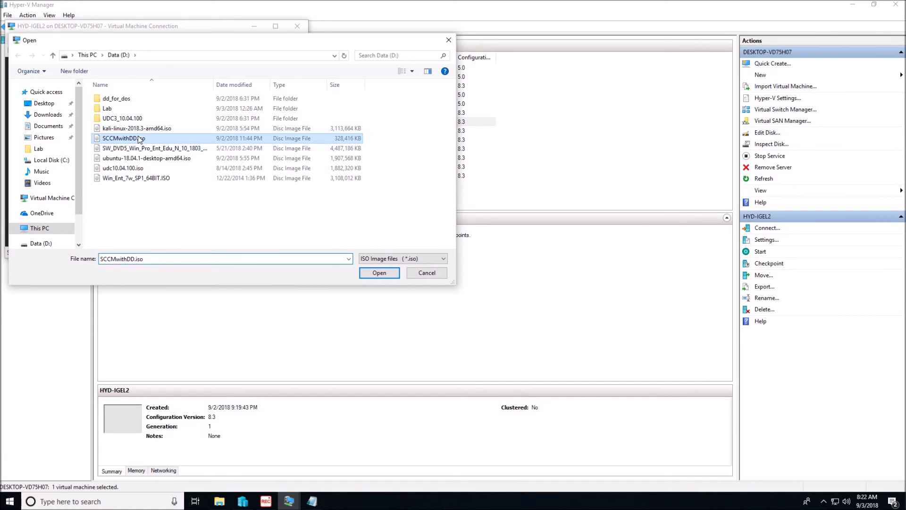
pyautogui.click(386, 274)
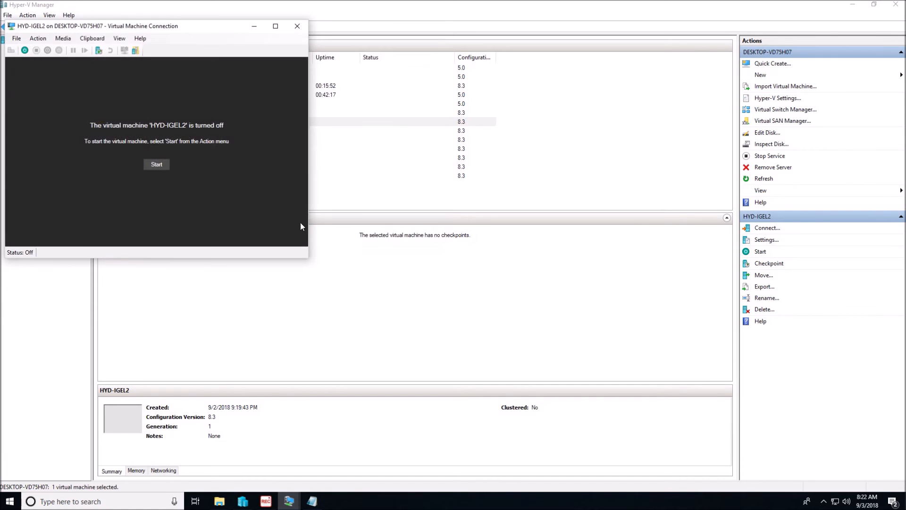
# Step: Start HYD-IGEL2 from the inserted media and run the IGEL Build task sequence with default network settings
pyautogui.click(150, 164)
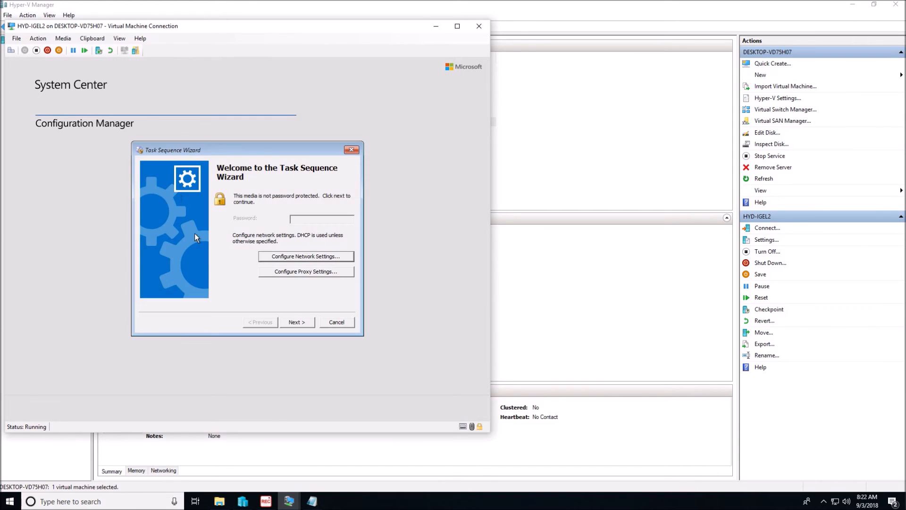
pyautogui.click(293, 321)
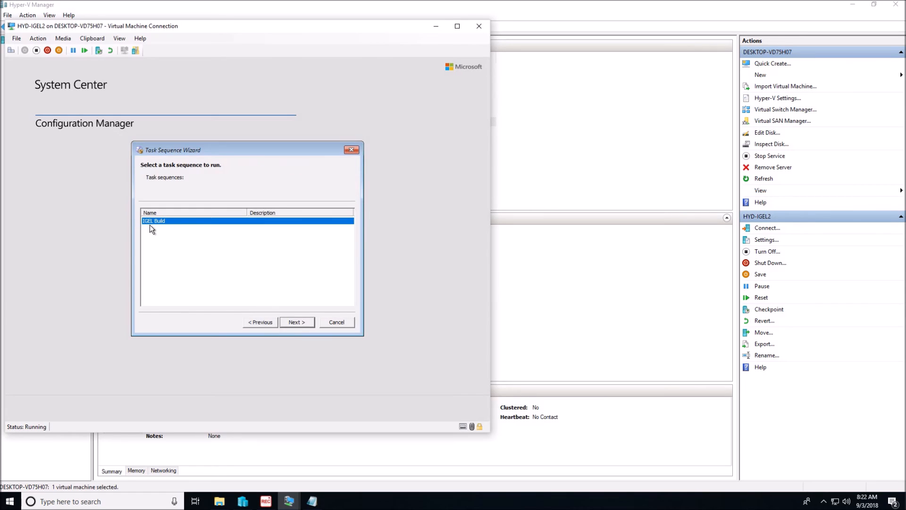
pyautogui.click(300, 321)
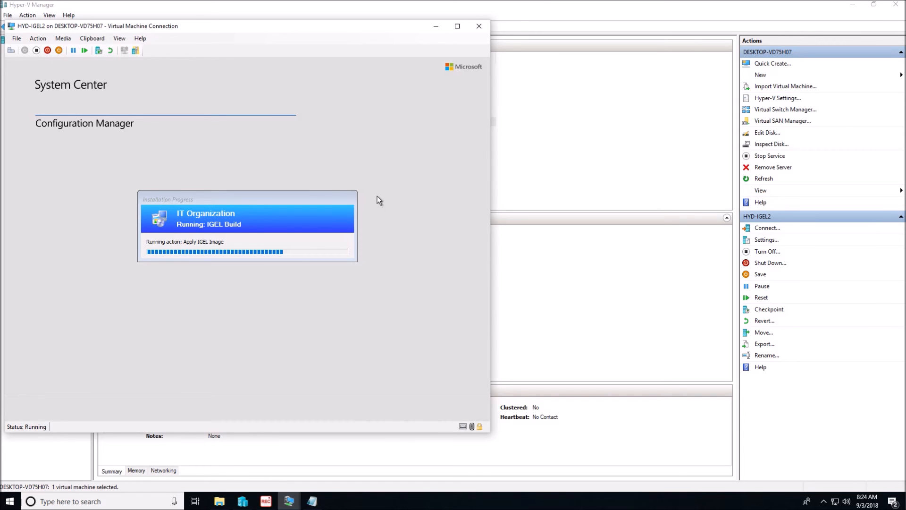
# Step: Arrange the HYD-IGEL2 and HYD-CM1 connection windows side by side with the Configuration Manager console in front
pyautogui.moveTo(208, 30); pyautogui.dragTo(525, 42)
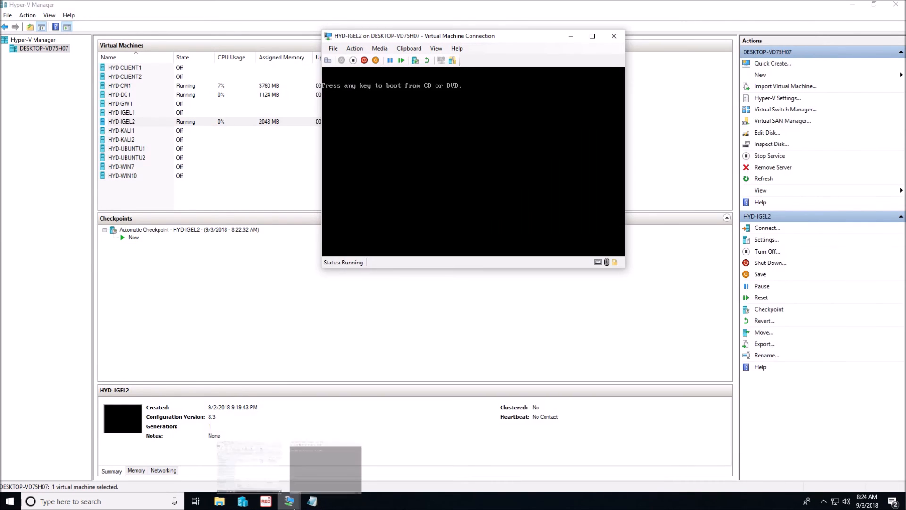
pyautogui.moveTo(292, 502)
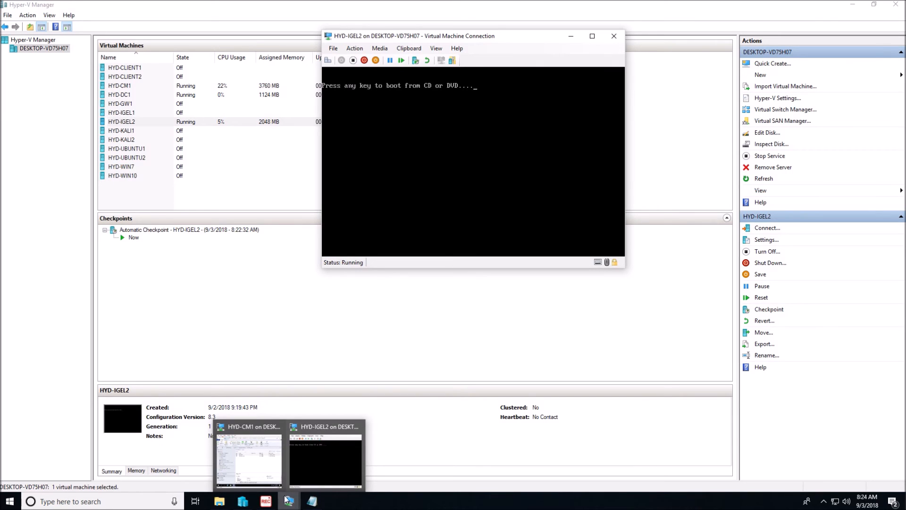
pyautogui.moveTo(428, 36); pyautogui.dragTo(105, 22)
pyautogui.moveTo(277, 505)
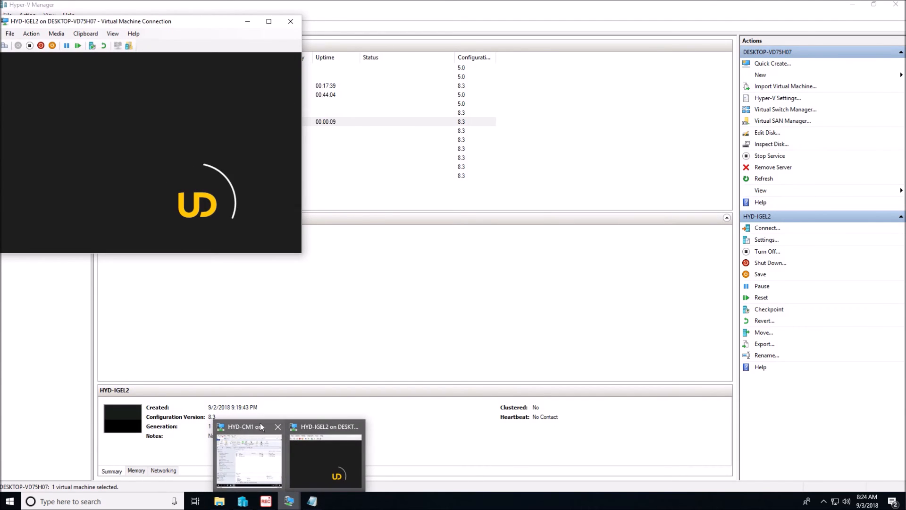
pyautogui.click(260, 423)
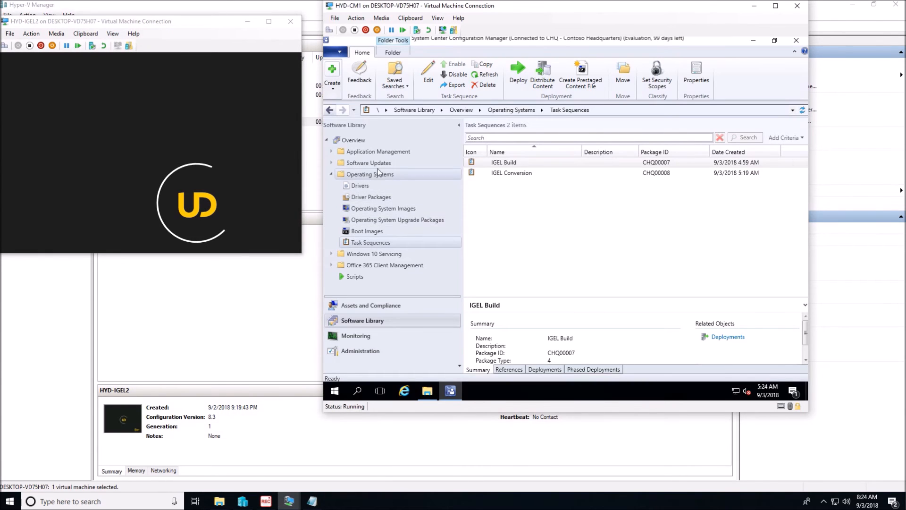
pyautogui.moveTo(502, 6); pyautogui.dragTo(578, 85)
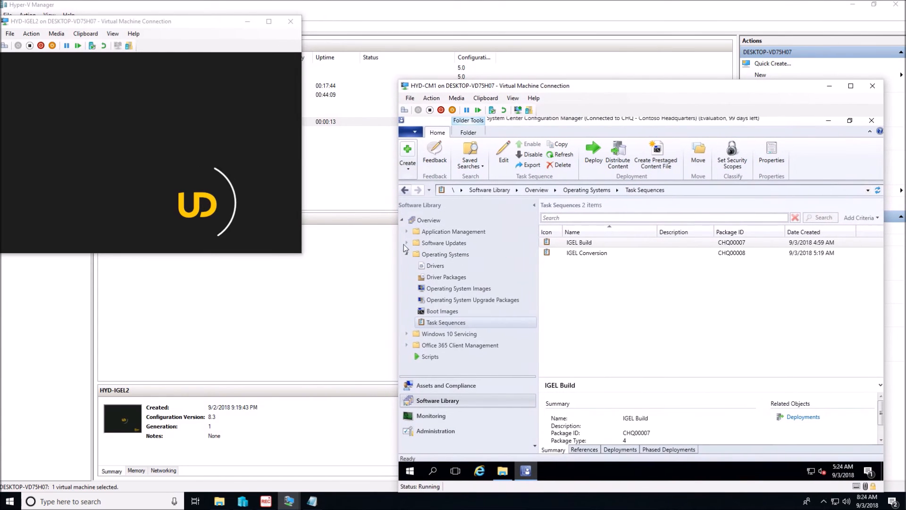
# Step: Add the HYD-WIN10 device to the existing IGEL Conversion device collection, and bring the HYD-IGEL2 desktop back into full view
pyautogui.click(429, 388)
pyautogui.click(432, 242)
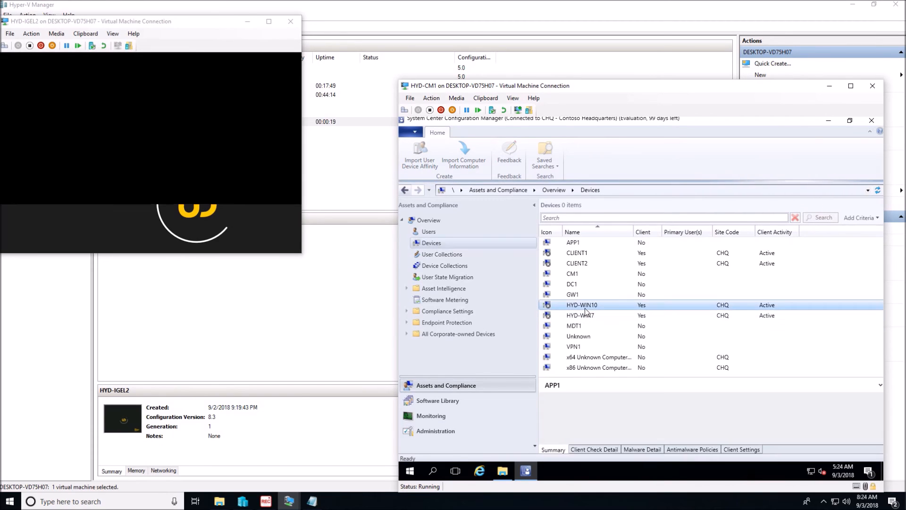
pyautogui.click(590, 305)
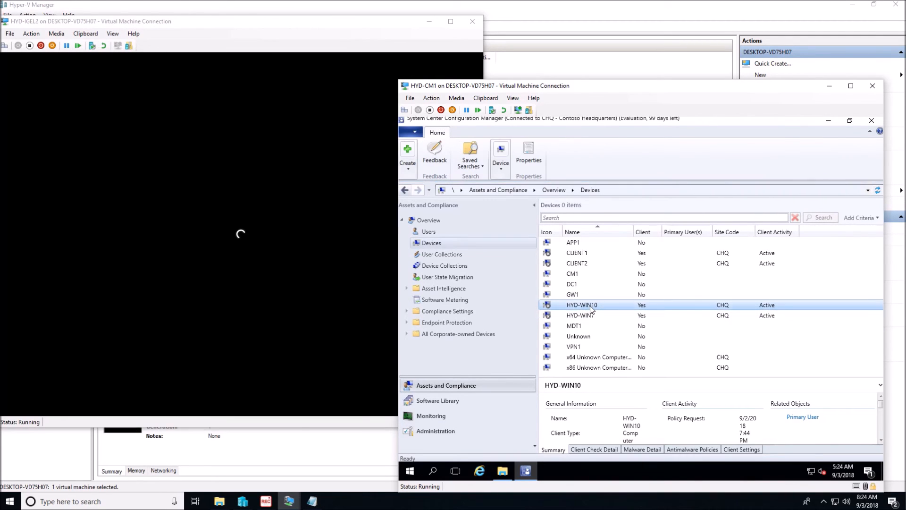
pyautogui.rightClick(589, 304)
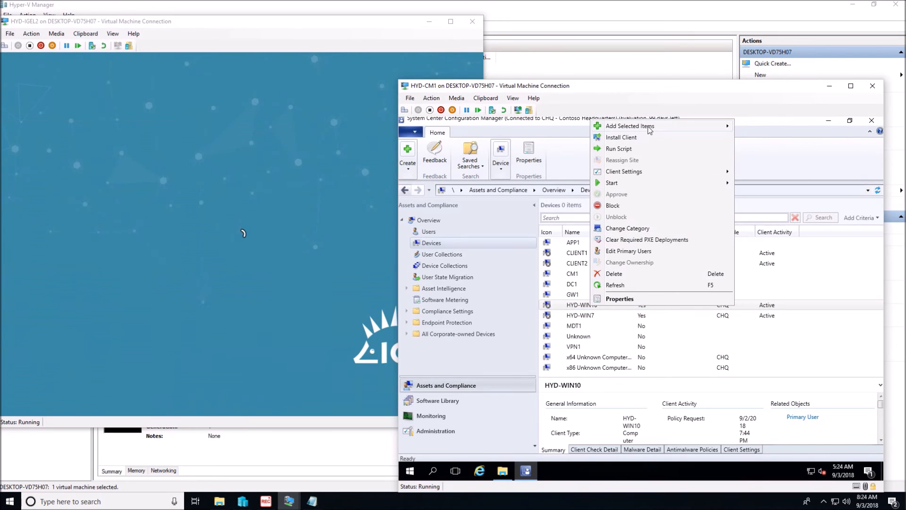
pyautogui.moveTo(649, 128)
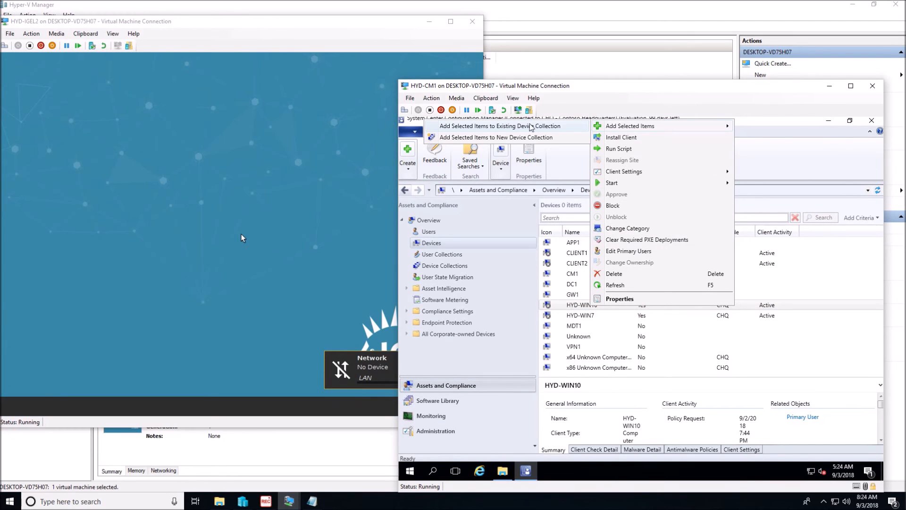
pyautogui.click(528, 126)
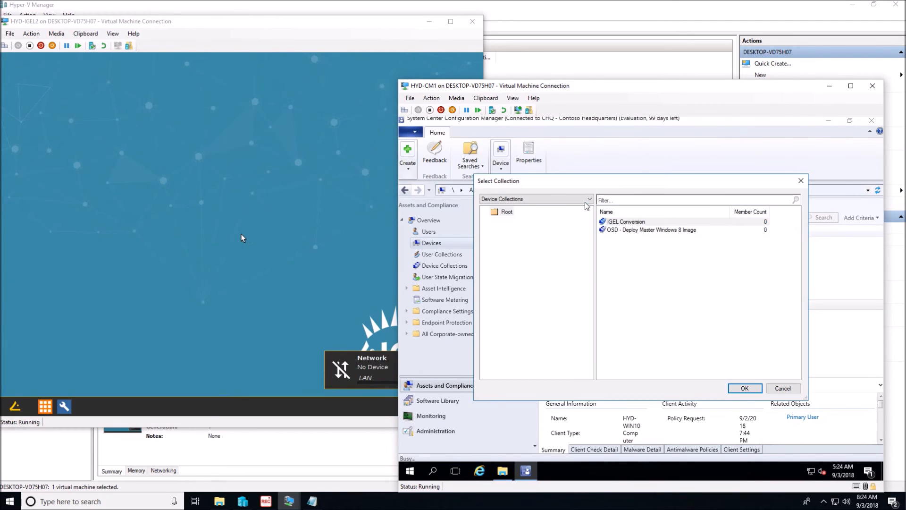
pyautogui.click(633, 221)
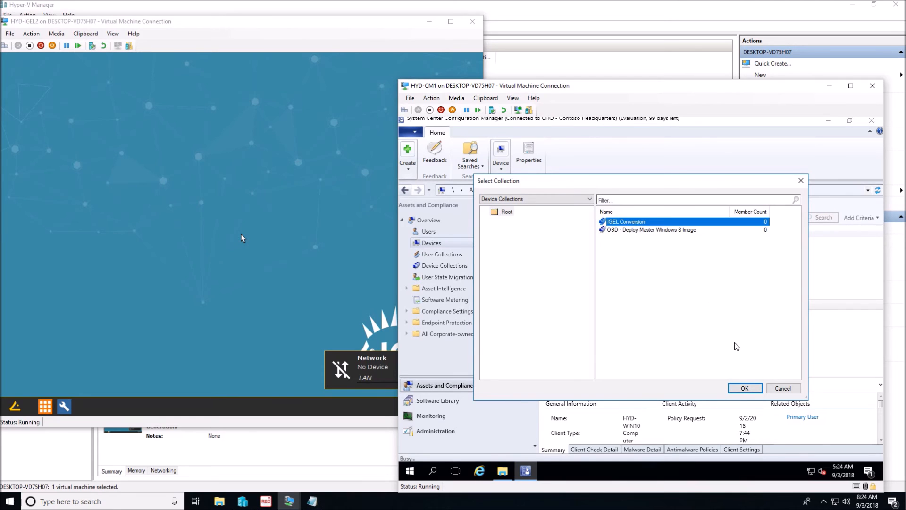
pyautogui.click(744, 388)
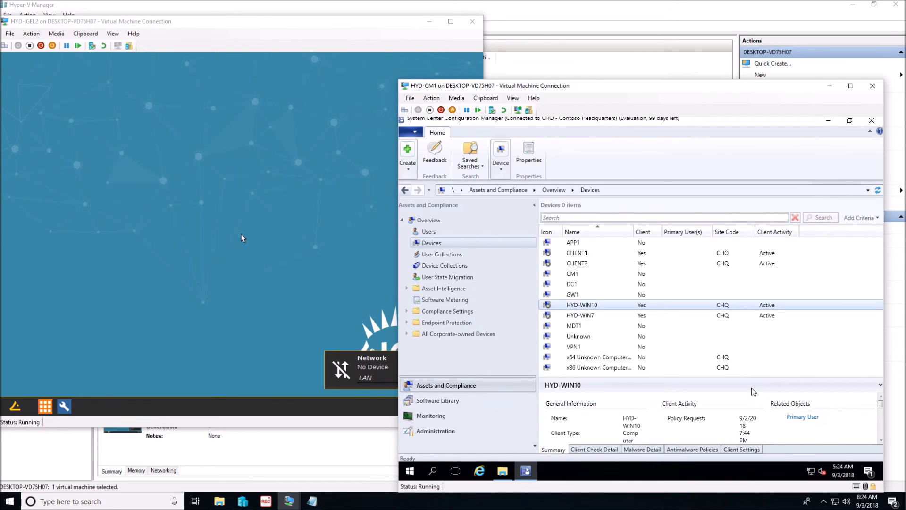
pyautogui.click(829, 87)
pyautogui.moveTo(313, 22); pyautogui.dragTo(579, 52)
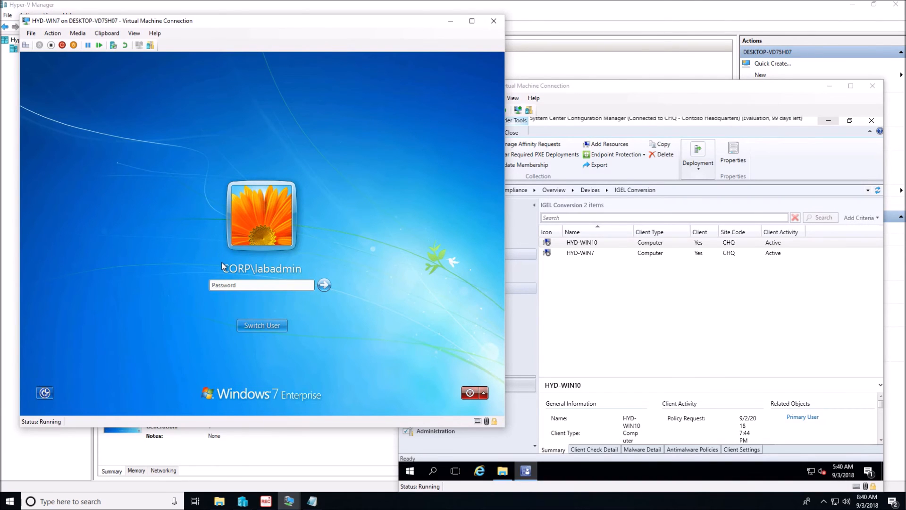
# Step: Sign in to the HYD-WIN7 virtual machine with the lab administrator account's password
pyautogui.write('P@ssw0rd')
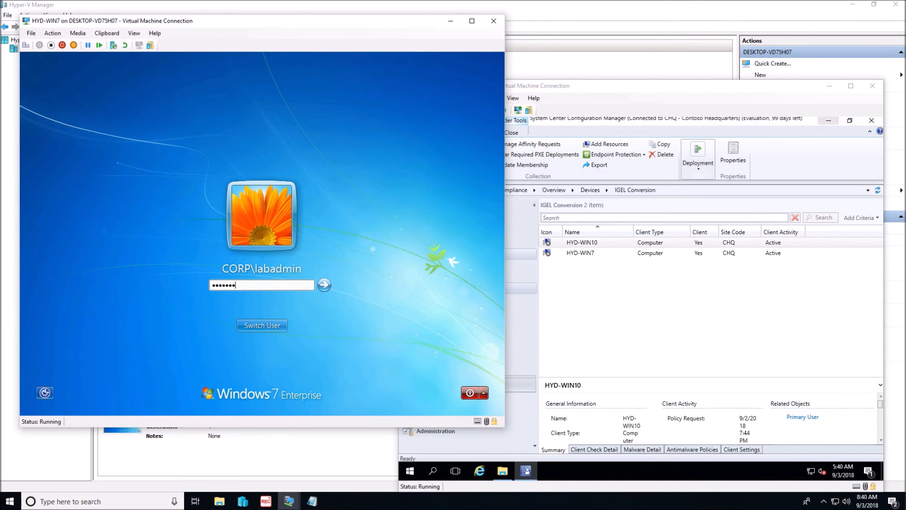
pyautogui.press('Return')
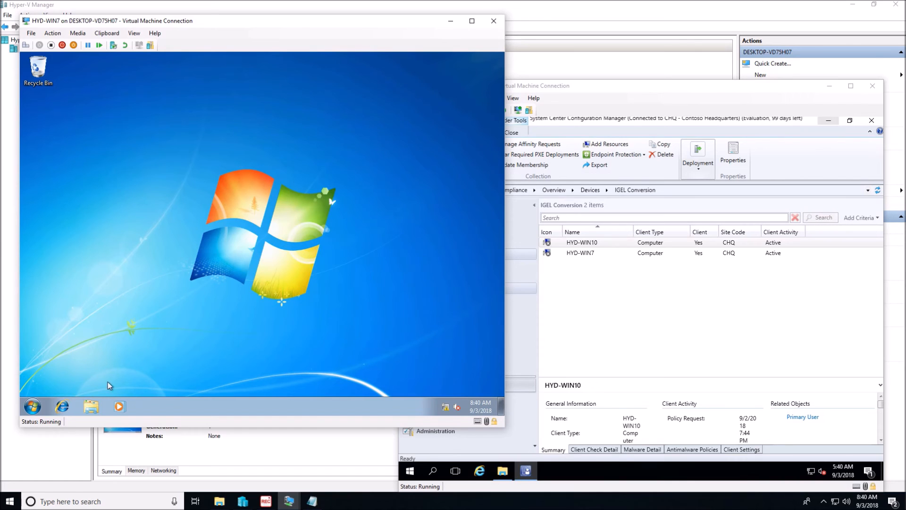
# Step: Open the Configuration Manager client's Actions list on HYD-WIN7, move its window aside and close the Control Panel window
pyautogui.click(33, 405)
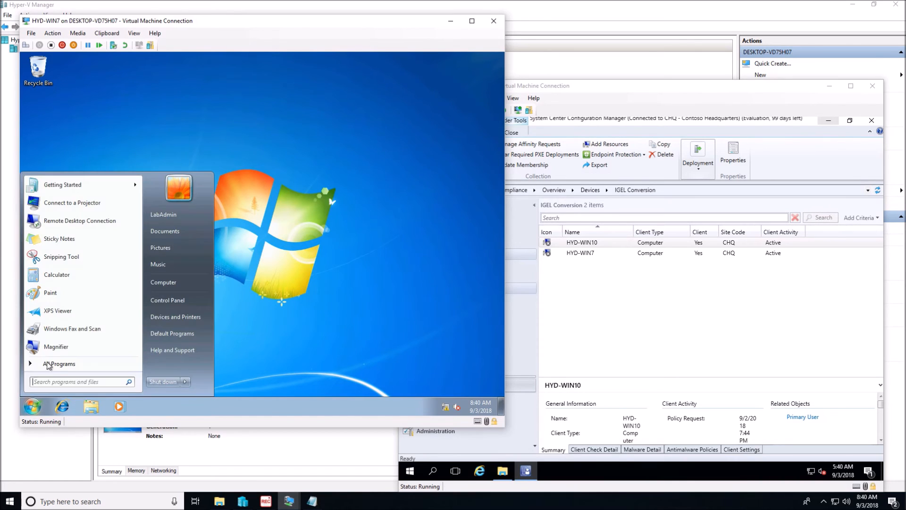
pyautogui.click(178, 299)
pyautogui.click(176, 157)
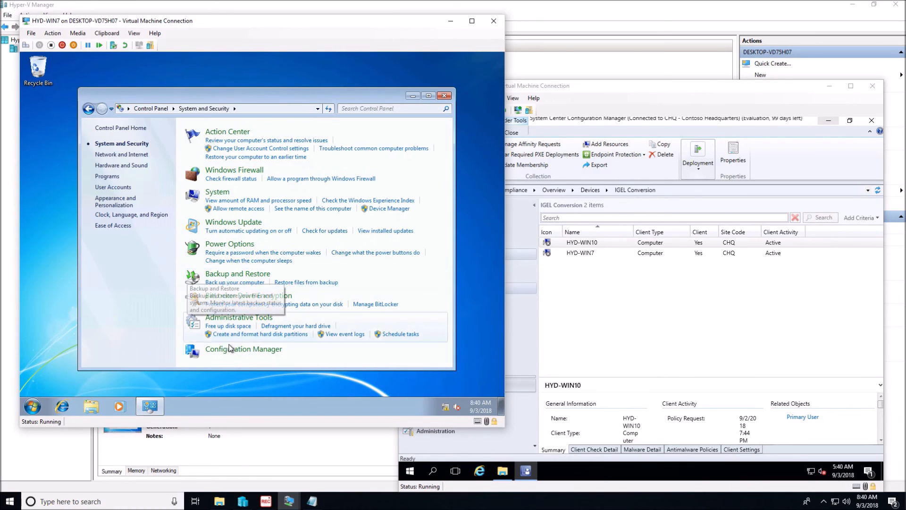
pyautogui.click(237, 350)
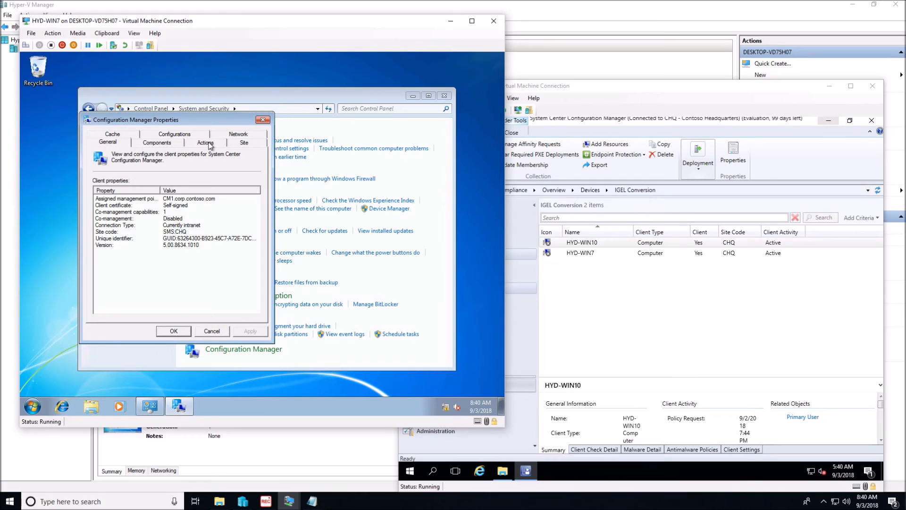
pyautogui.click(210, 144)
pyautogui.moveTo(203, 116); pyautogui.dragTo(423, 64)
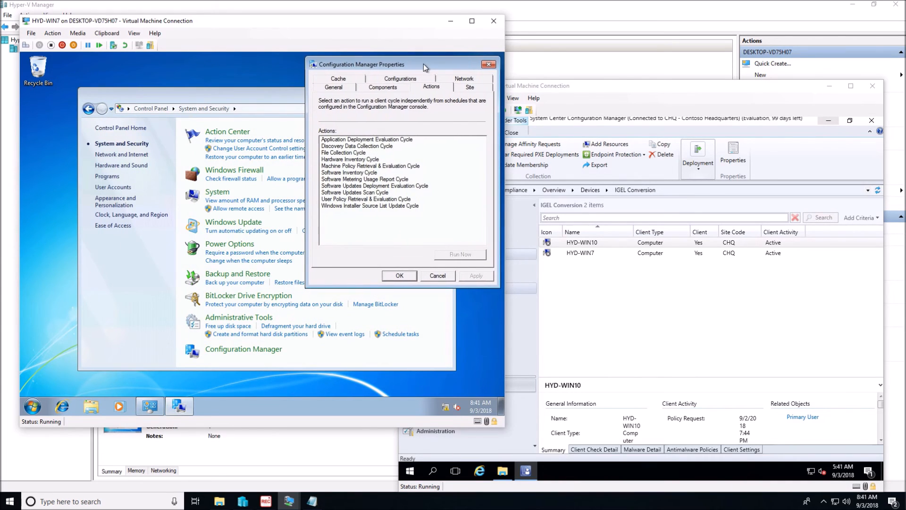
pyautogui.click(290, 100)
pyautogui.click(442, 98)
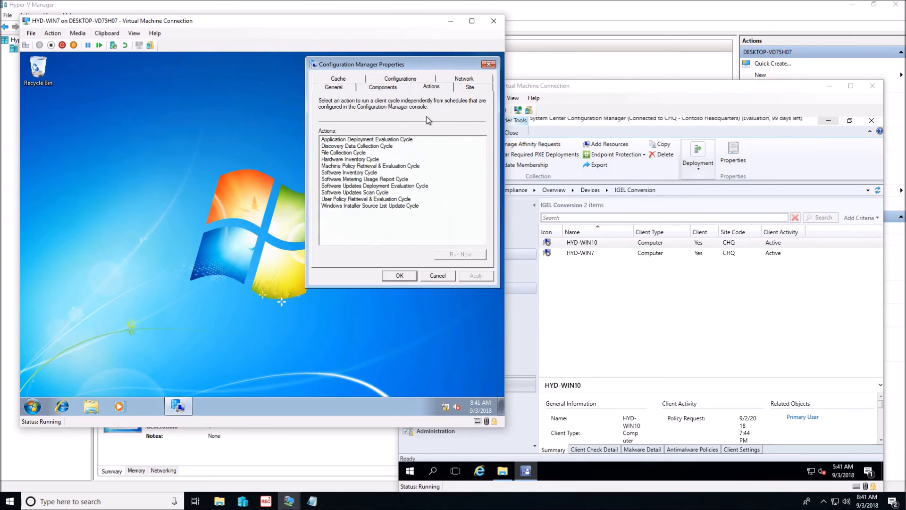
# Step: Open Software Center on HYD-WIN7 and show its available updates and operating systems
pyautogui.click(26, 404)
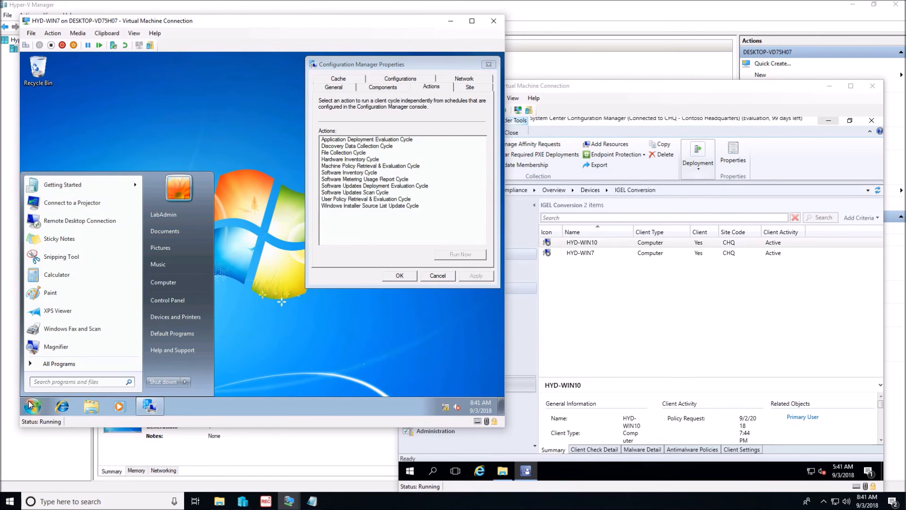
pyautogui.click(52, 364)
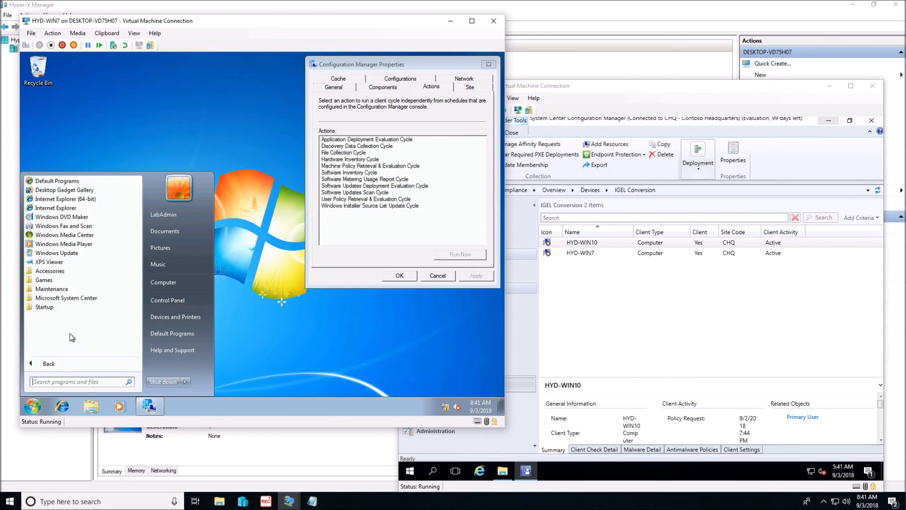
pyautogui.click(75, 301)
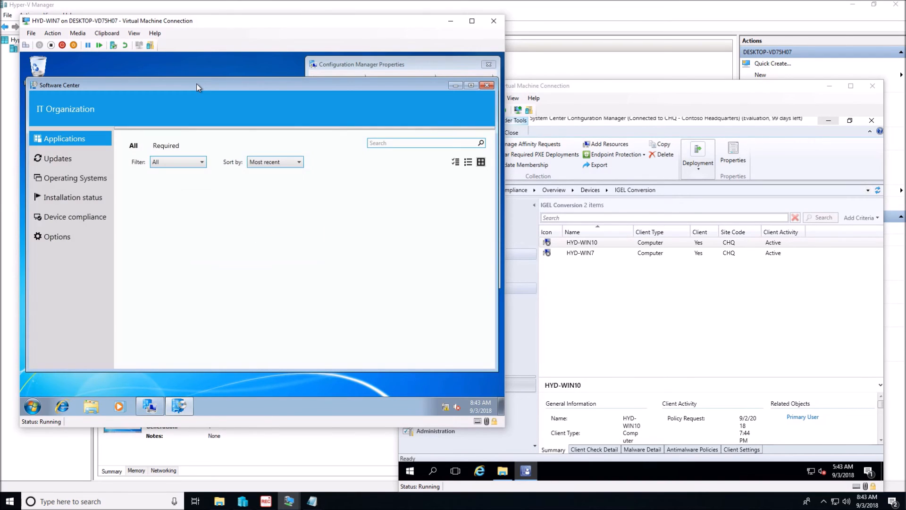
pyautogui.click(67, 179)
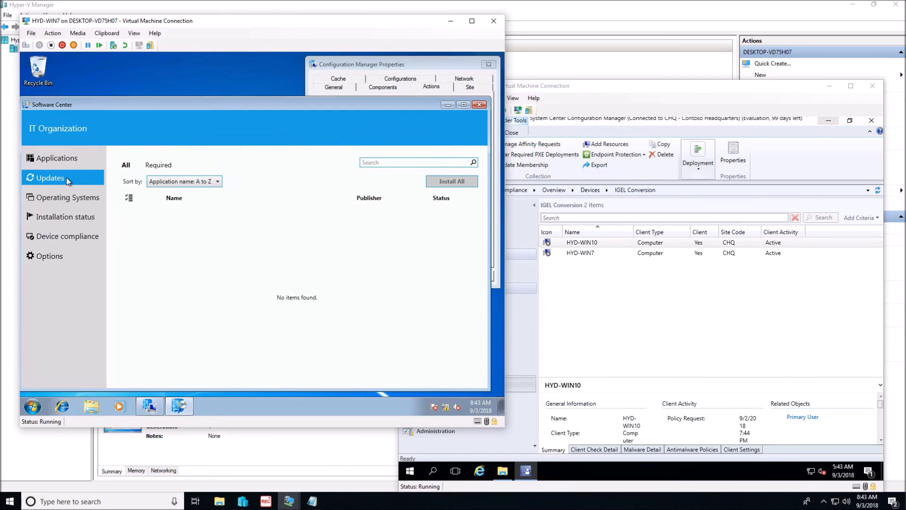
pyautogui.click(64, 199)
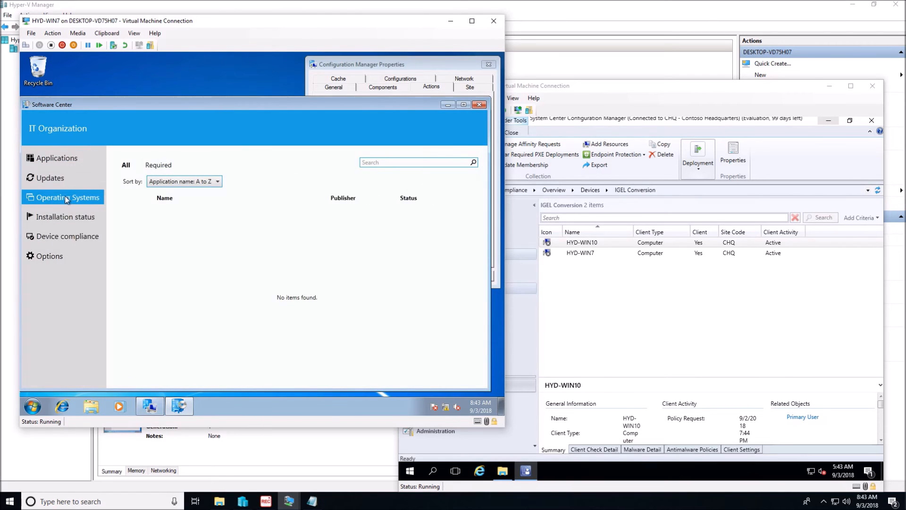
# Step: Run the Machine Policy Retrieval & Evaluation Cycle on the HYD-WIN7 client
pyautogui.click(372, 66)
pyautogui.click(373, 167)
pyautogui.click(461, 255)
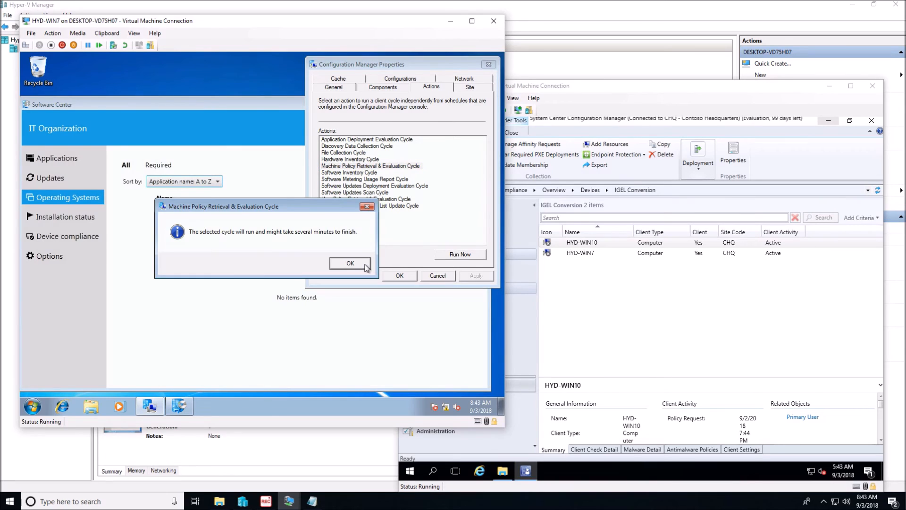
pyautogui.click(351, 264)
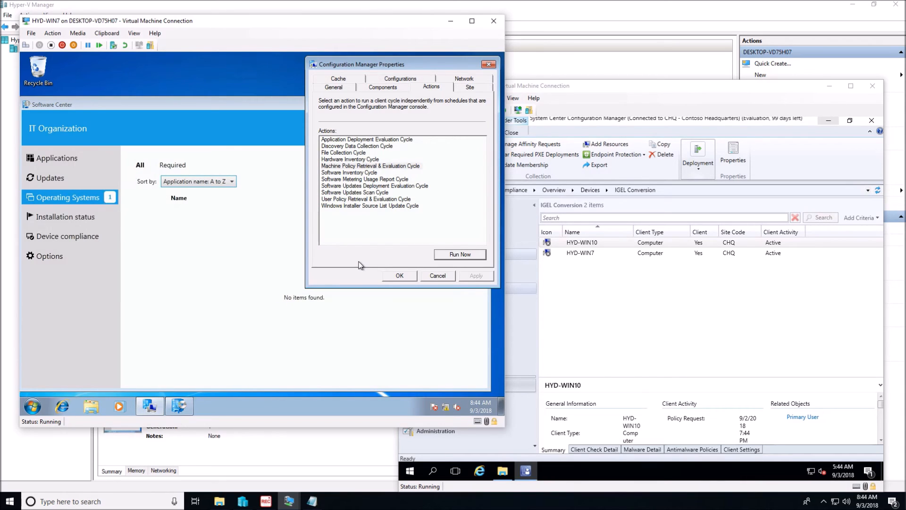
# Step: Install IGEL Conversion from Software Center on HYD-WIN7 and respond to the prompt to boot from CD or DVD
pyautogui.click(159, 236)
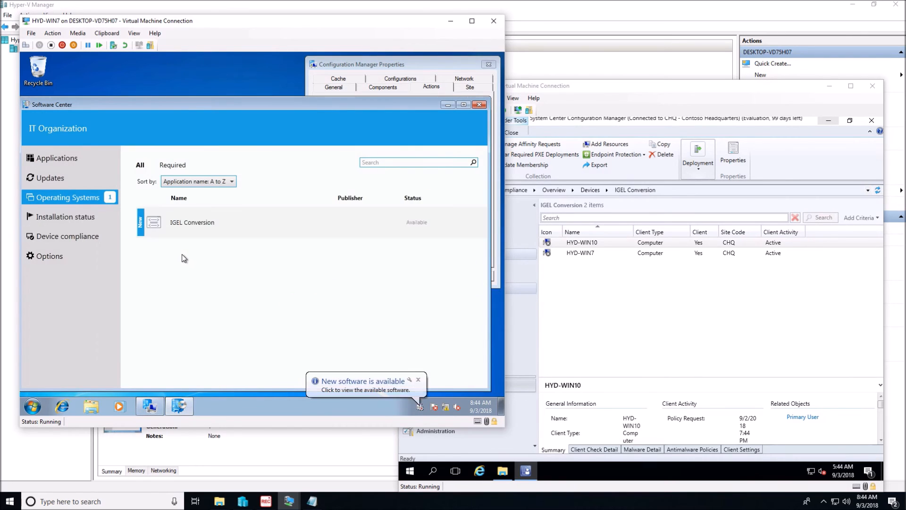
pyautogui.click(184, 224)
pyautogui.click(201, 220)
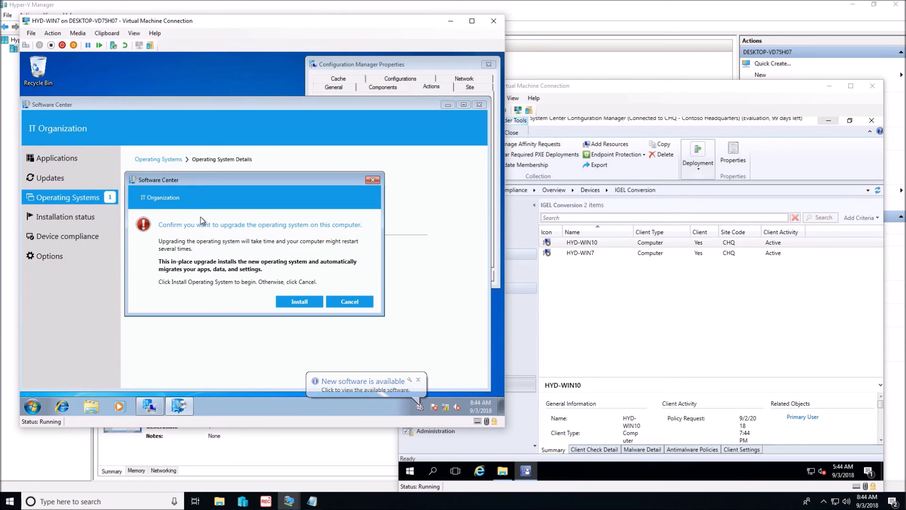
pyautogui.click(292, 300)
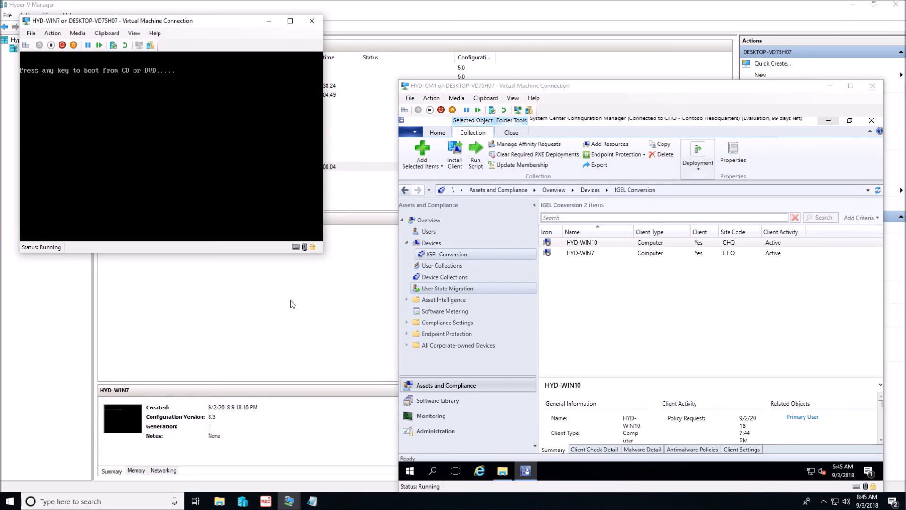
pyautogui.press('Return')
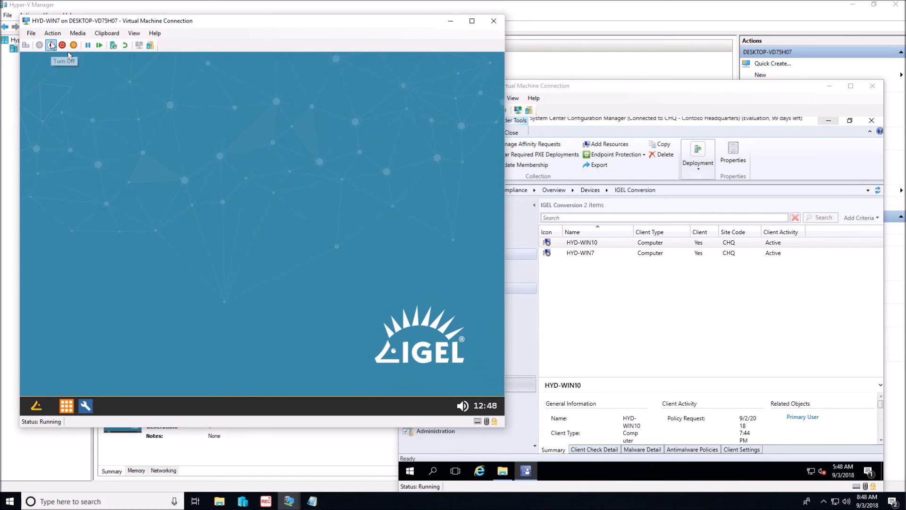
# Step: Shut down HYD-WIN7 from the IGEL desktop and leave its connection window
pyautogui.click(38, 410)
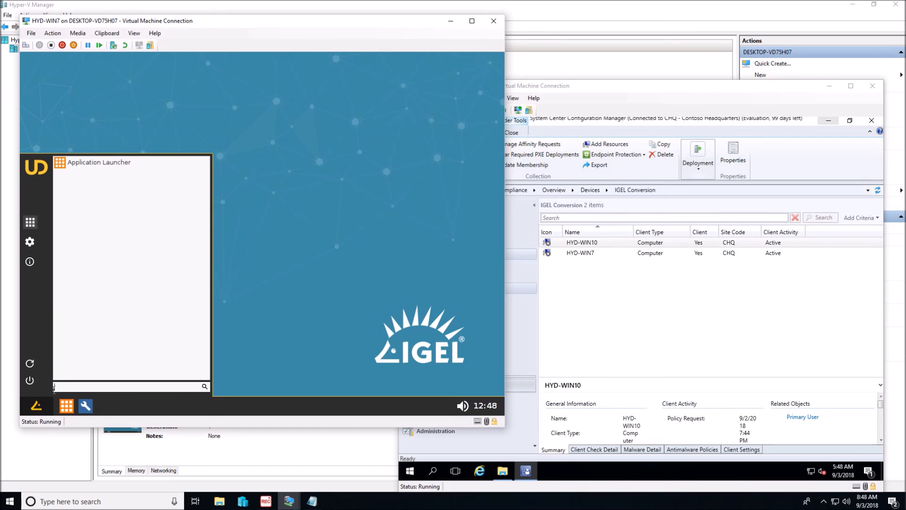
pyautogui.click(30, 384)
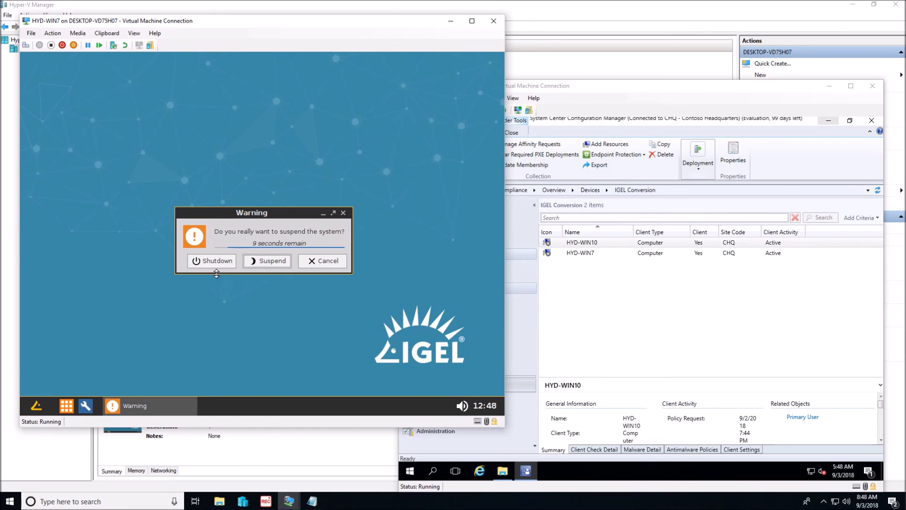
pyautogui.click(214, 263)
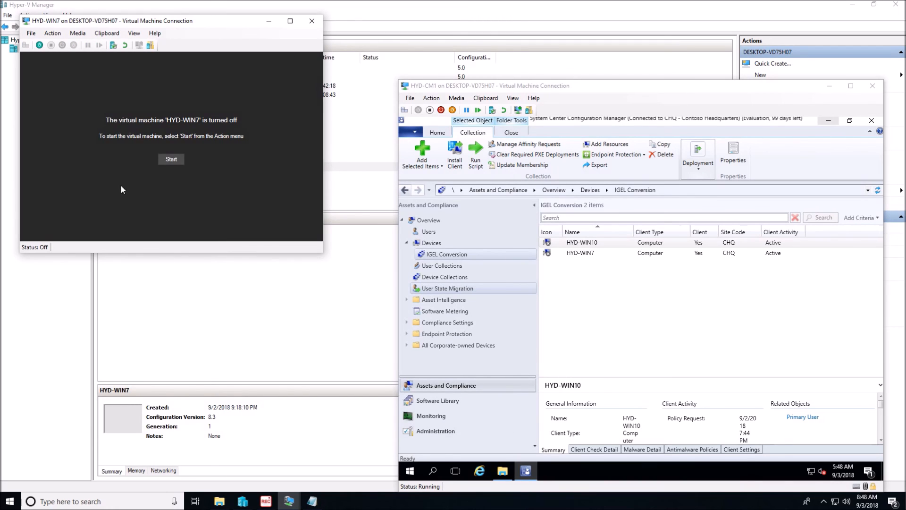
pyautogui.click(30, 32)
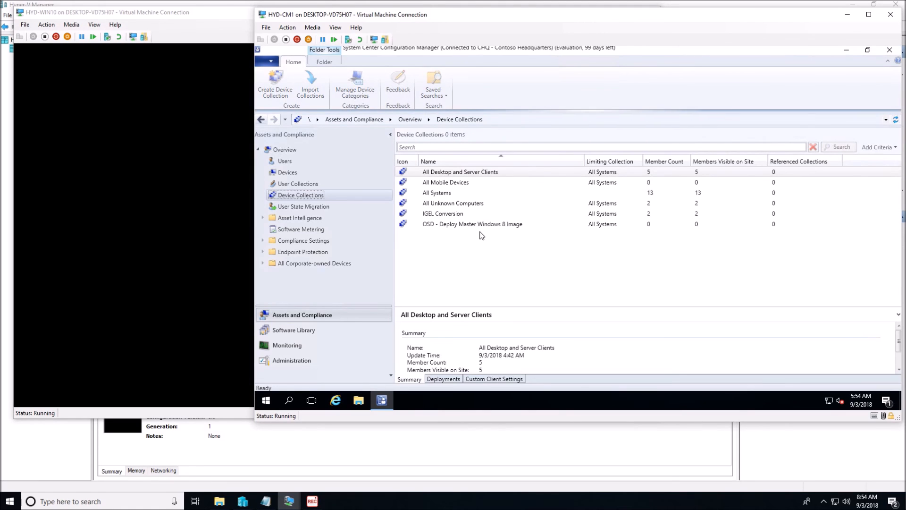
# Step: Show the members of the IGEL Conversion collection, and sign in to HYD-WIN10 with the lab administrator's username and password
pyautogui.click(444, 213)
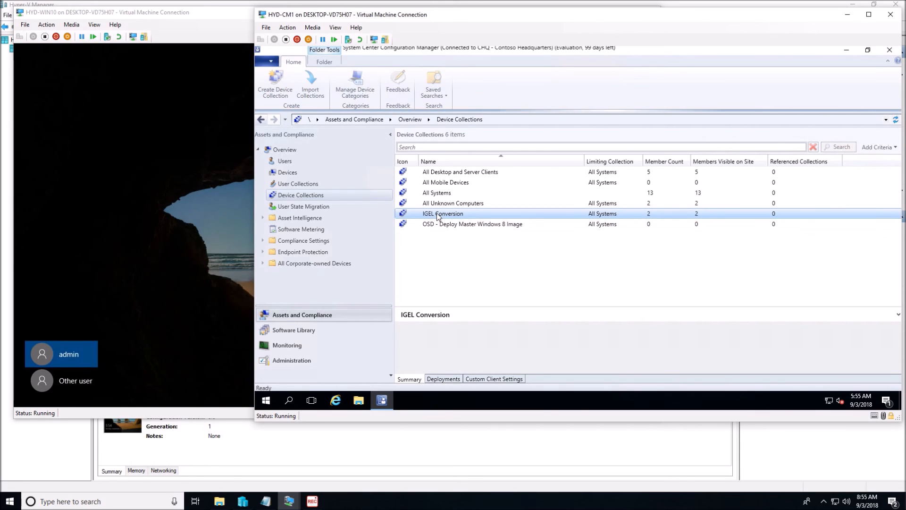
pyautogui.click(89, 381)
pyautogui.click(90, 381)
pyautogui.write('labadmin')
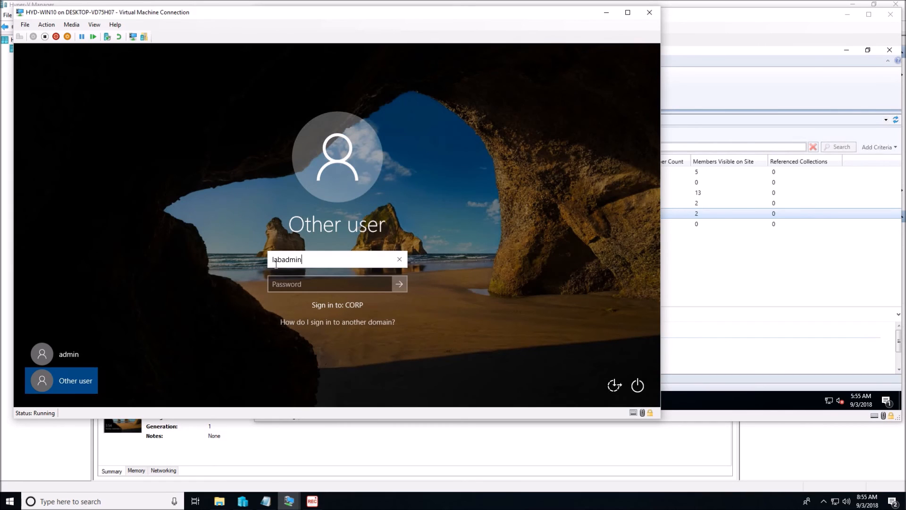
pyautogui.press('Tab')
pyautogui.write('P@ssw0rd')
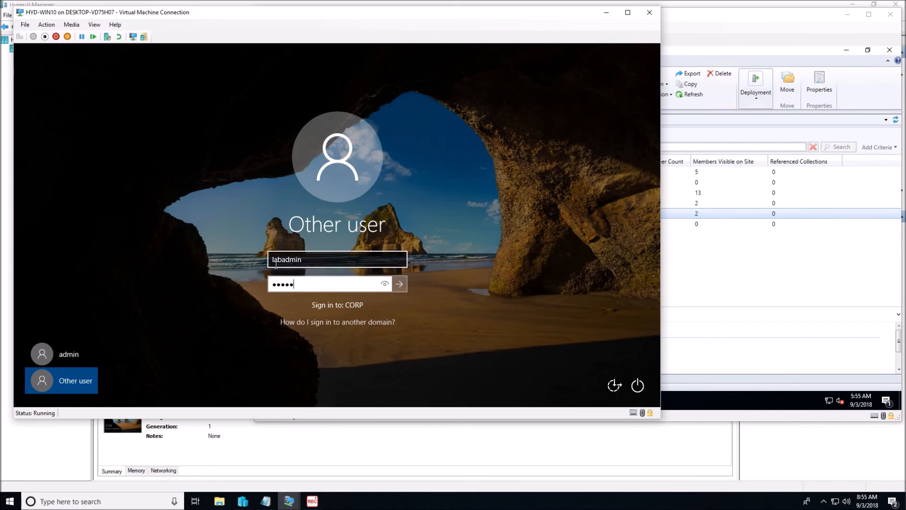
pyautogui.press('Return')
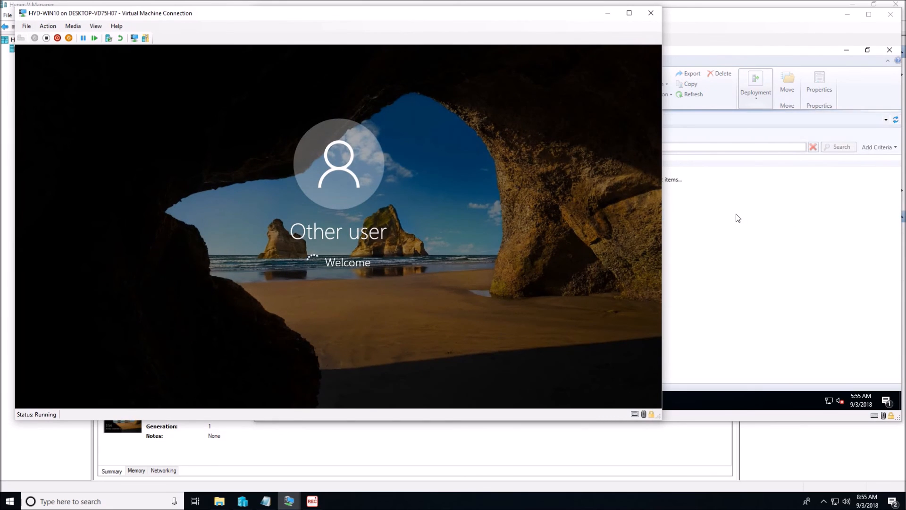
pyautogui.click(736, 215)
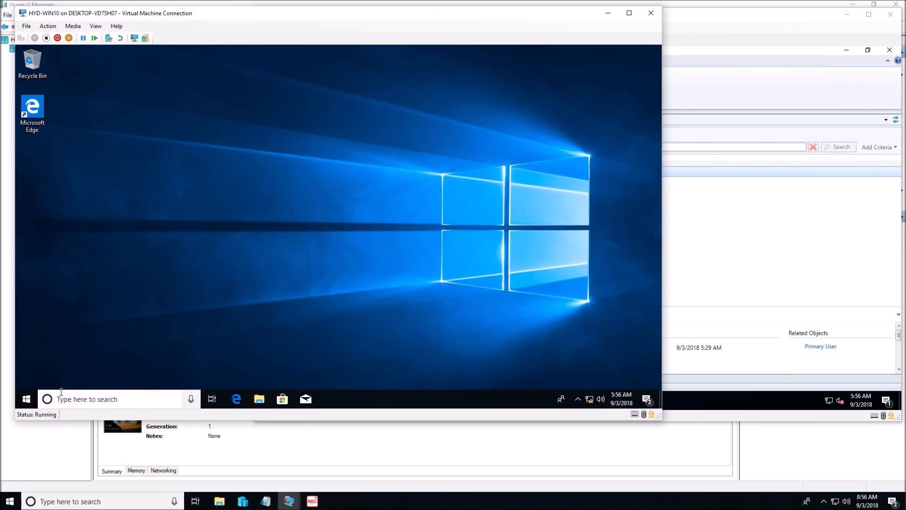
# Step: Open the Configuration Manager client properties on HYD-WIN10, close the Control Panel window and move the properties aside
pyautogui.click(33, 397)
pyautogui.write('control')
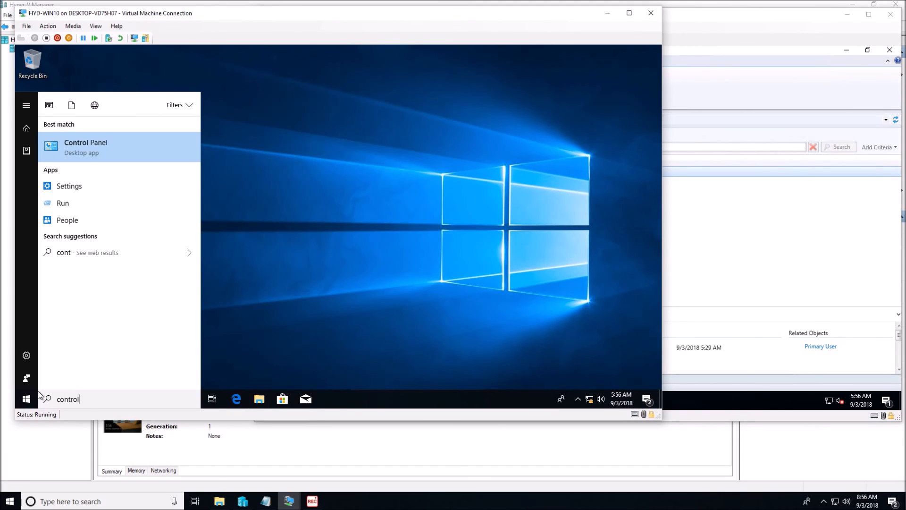
pyautogui.press('Return')
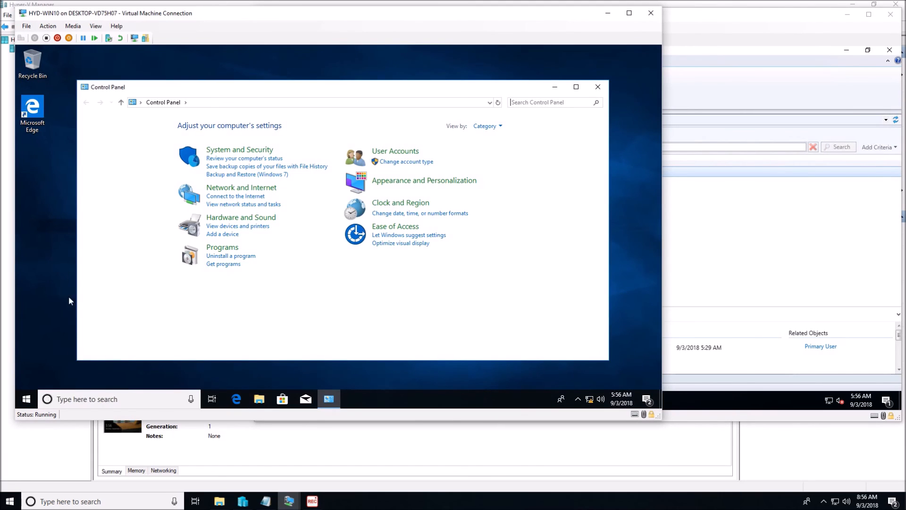
pyautogui.click(239, 150)
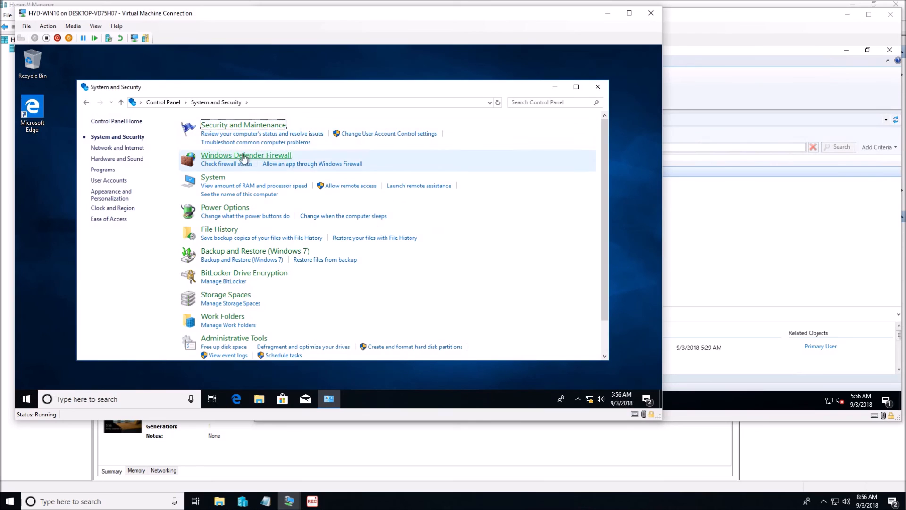
pyautogui.scroll(-2, 273, 301)
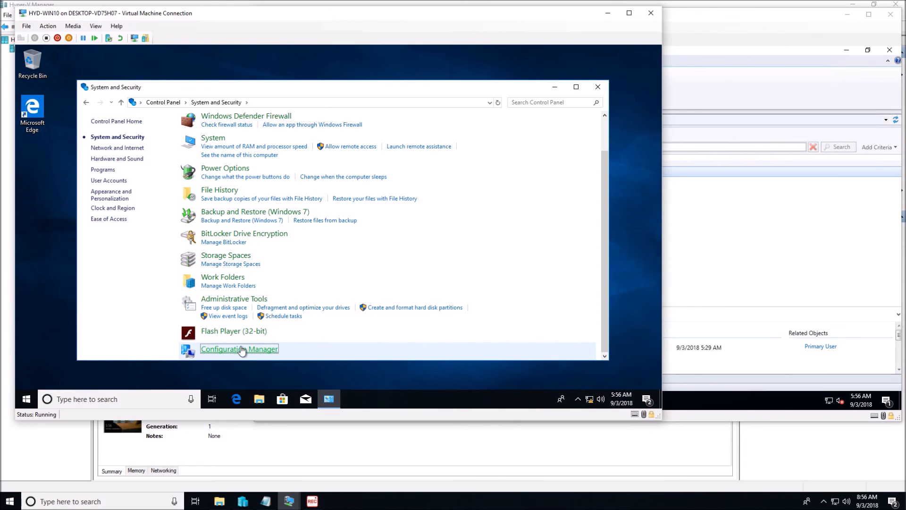
pyautogui.click(598, 87)
pyautogui.moveTo(145, 75); pyautogui.dragTo(585, 62)
# Step: Run the Machine Policy Retrieval & Evaluation Cycle on the HYD-WIN10 client
pyautogui.click(572, 84)
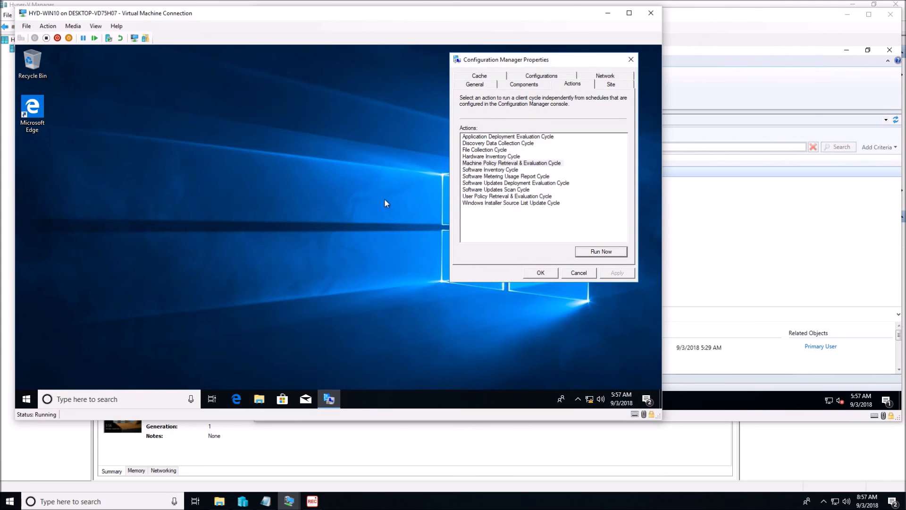
pyautogui.click(607, 251)
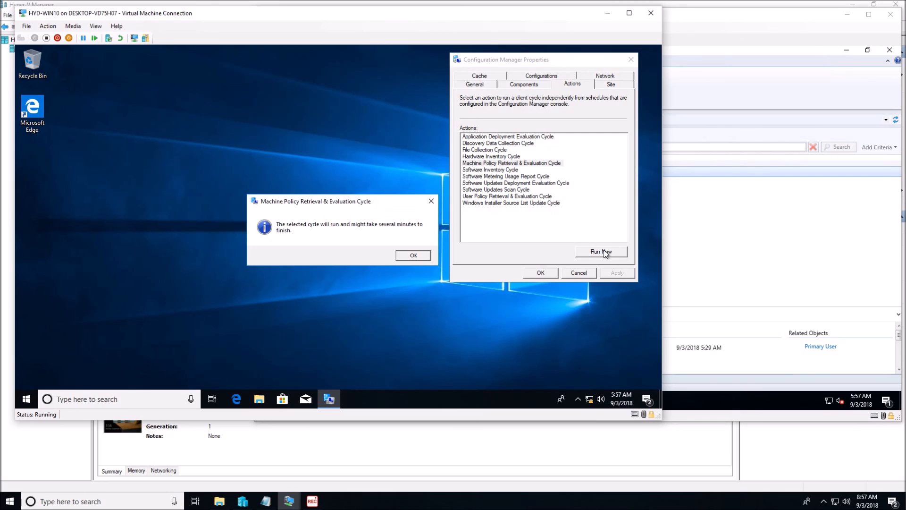
pyautogui.click(414, 255)
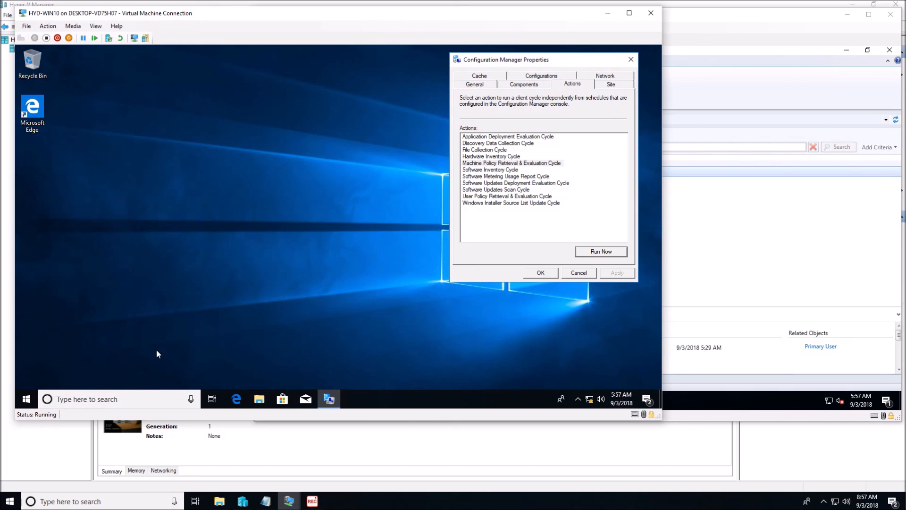
# Step: Open Software Center on HYD-WIN10 and show the available operating systems
pyautogui.click(26, 399)
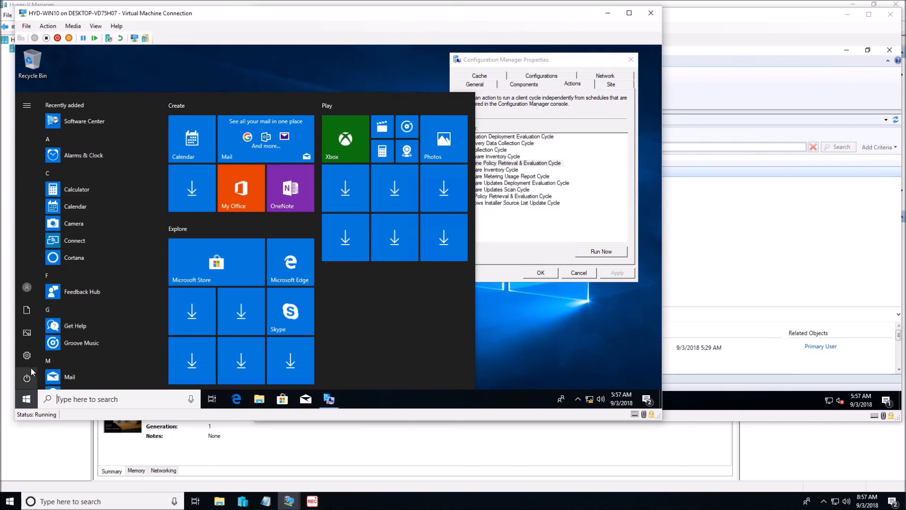
pyautogui.scroll(-4, 120, 359)
pyautogui.click(114, 301)
pyautogui.click(102, 320)
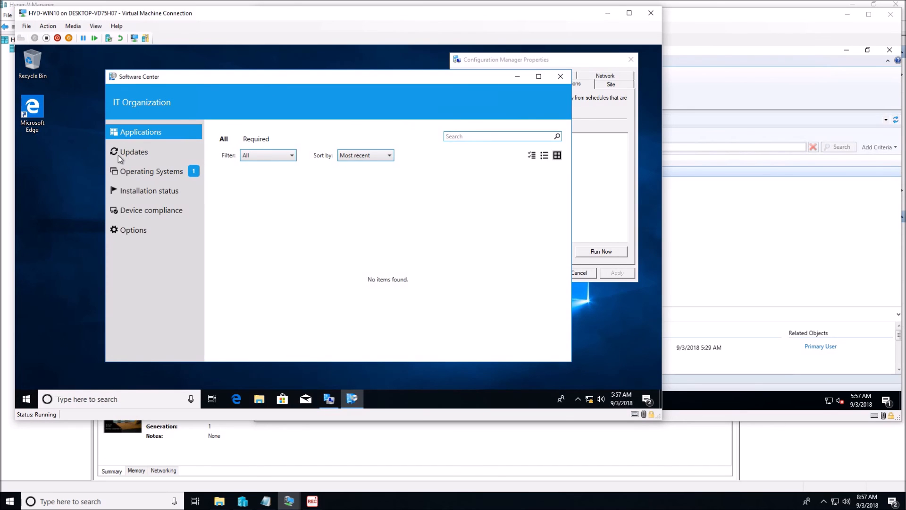
pyautogui.click(128, 173)
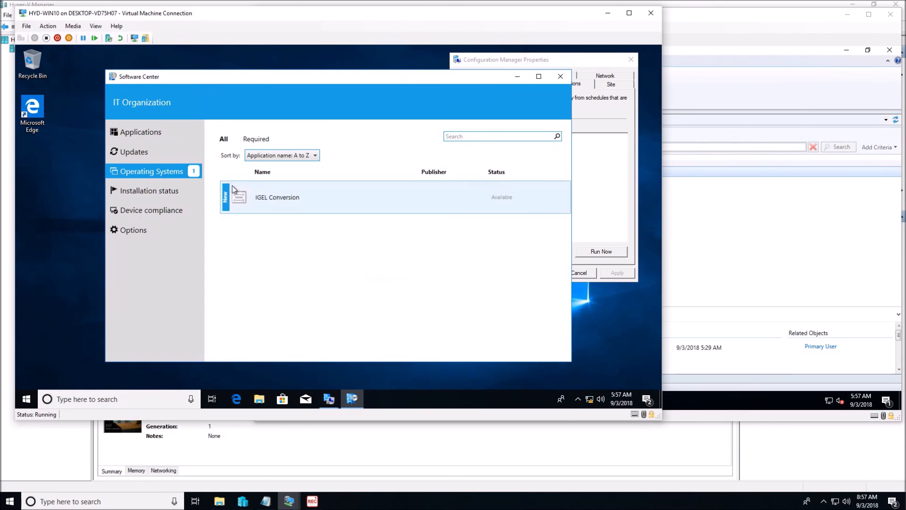
# Step: Install the IGEL Conversion operating system on HYD-WIN10 and confirm the installation
pyautogui.click(268, 197)
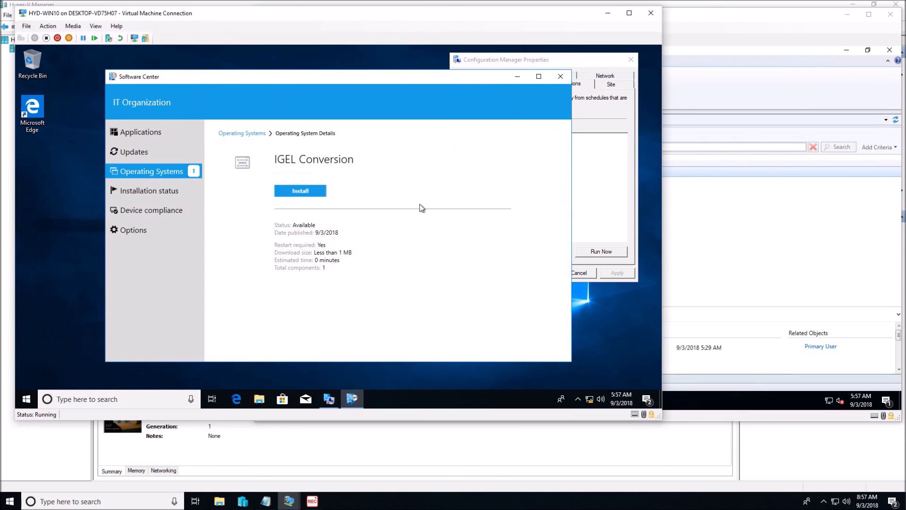
pyautogui.click(307, 190)
pyautogui.click(385, 276)
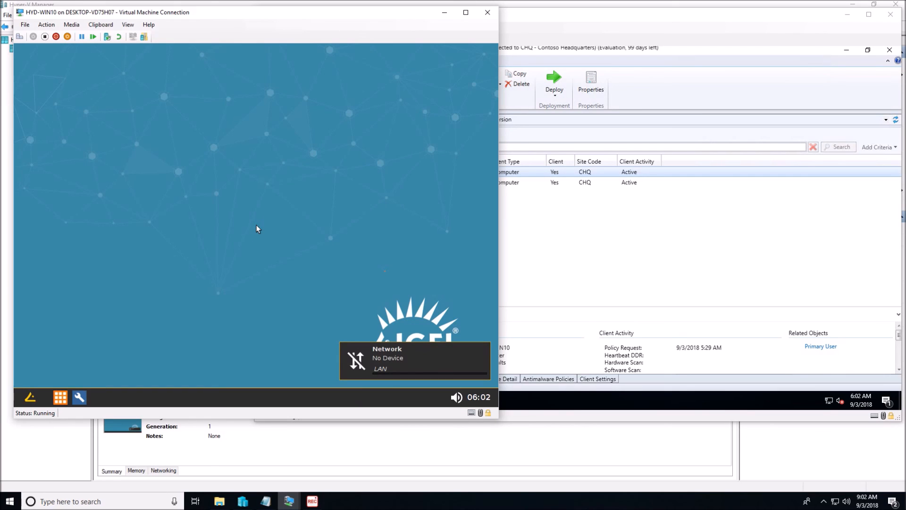
# Step: Open IGEL Setup on the converted HYD-WIN10 machine and show the Sessions configuration
pyautogui.click(79, 397)
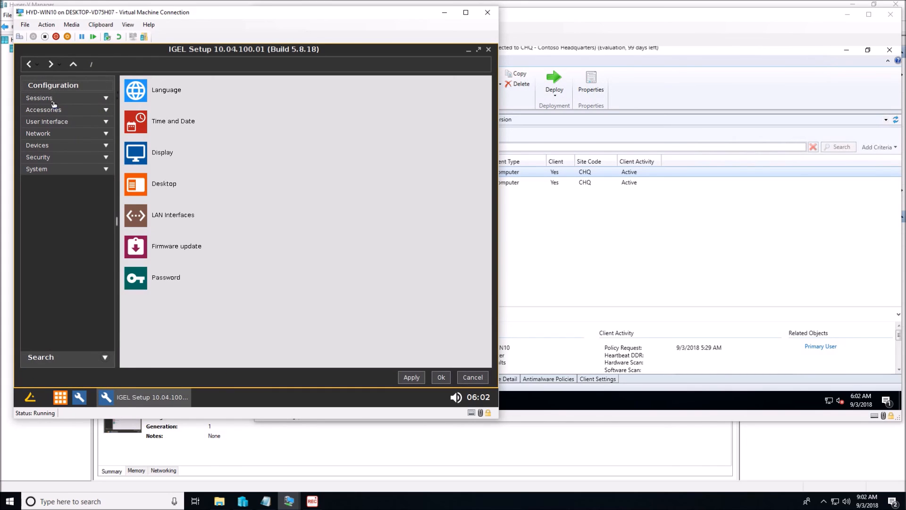
pyautogui.click(38, 98)
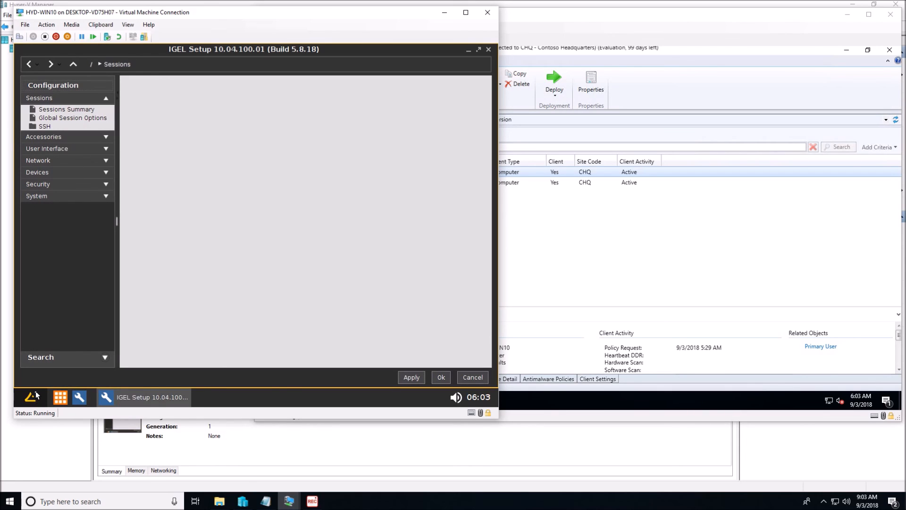
# Step: Shut down the IGEL system on HYD-WIN10 and close its virtual machine connection window
pyautogui.click(36, 394)
pyautogui.click(25, 372)
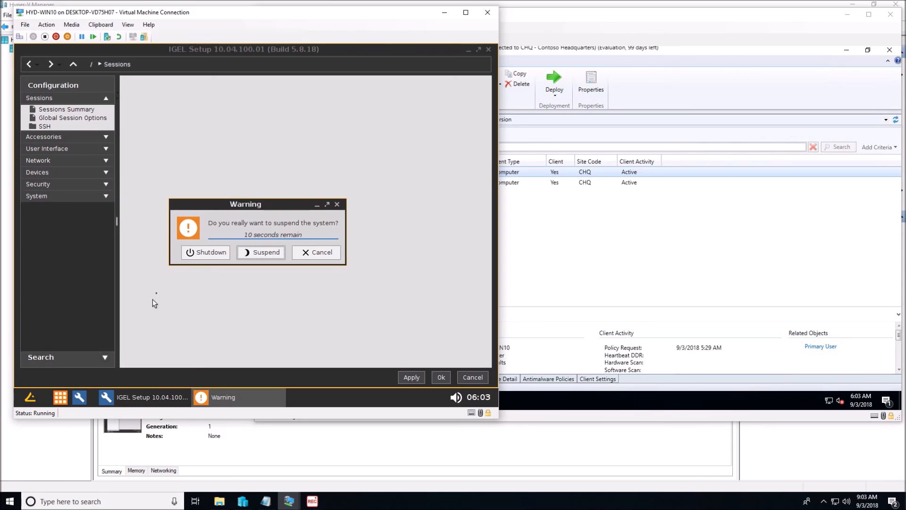
pyautogui.click(193, 252)
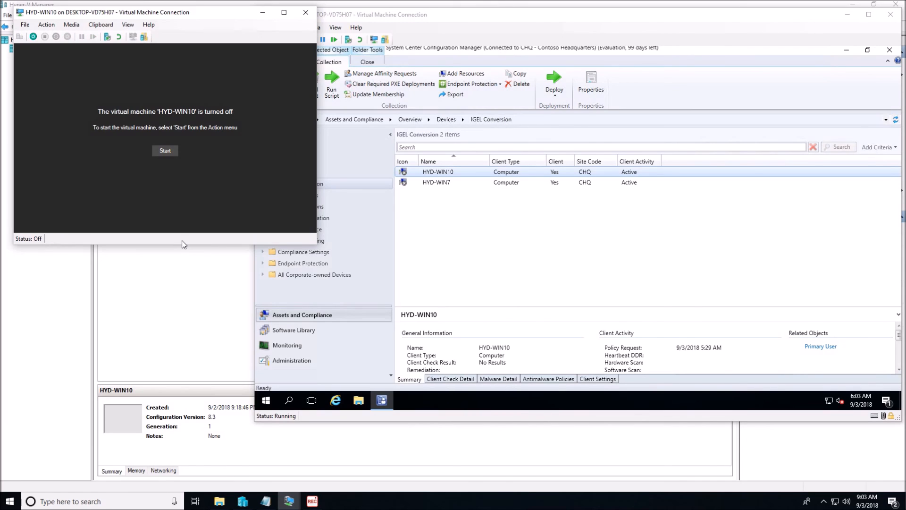
pyautogui.click(306, 12)
# Step: Switch to the untitled.txt notes in Notepad and enlarge the window to show all the Task Sequence 2 steps
pyautogui.hotkey('alt', 'Tab')
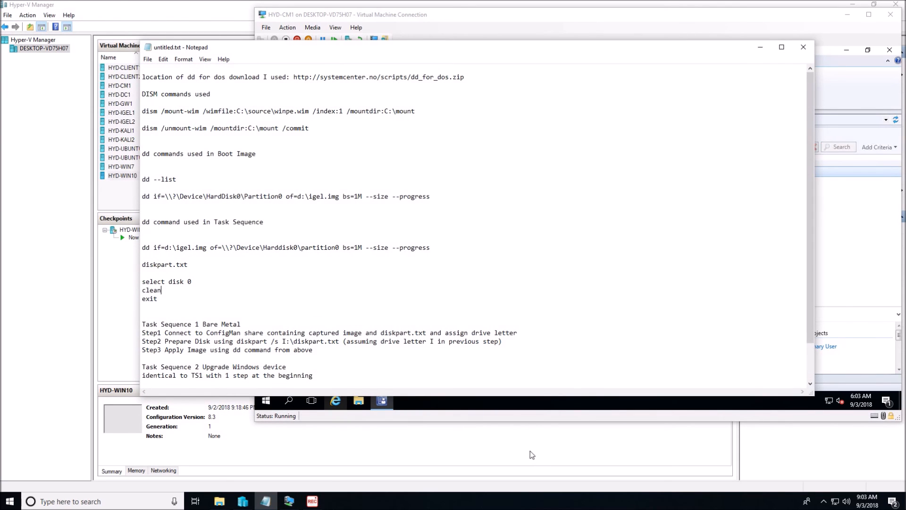
pyautogui.moveTo(535, 395); pyautogui.dragTo(536, 462)
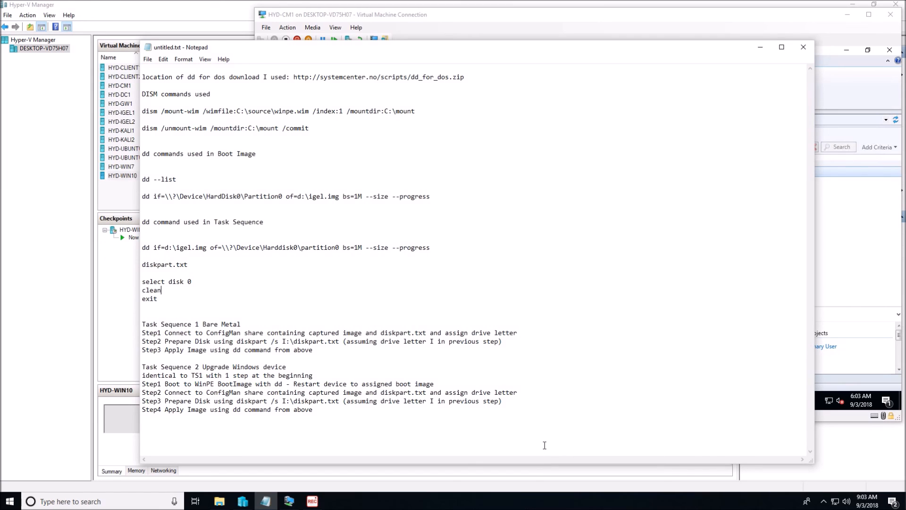